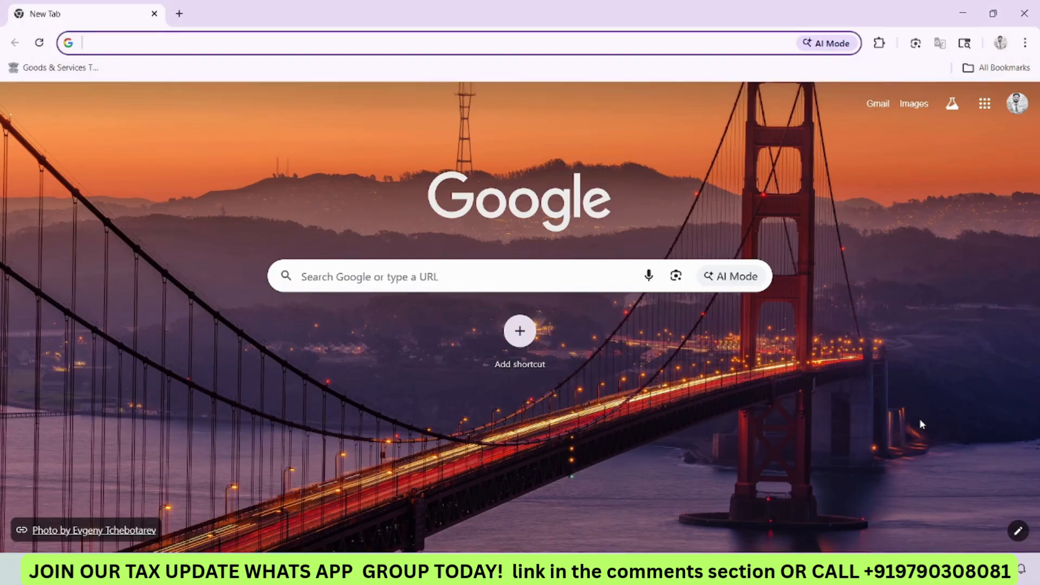
Open the GST portal's home page from the saved bookmark and go to the IMS Offline Tool download page
{"action": "left_click", "coordinate": [62, 69]}
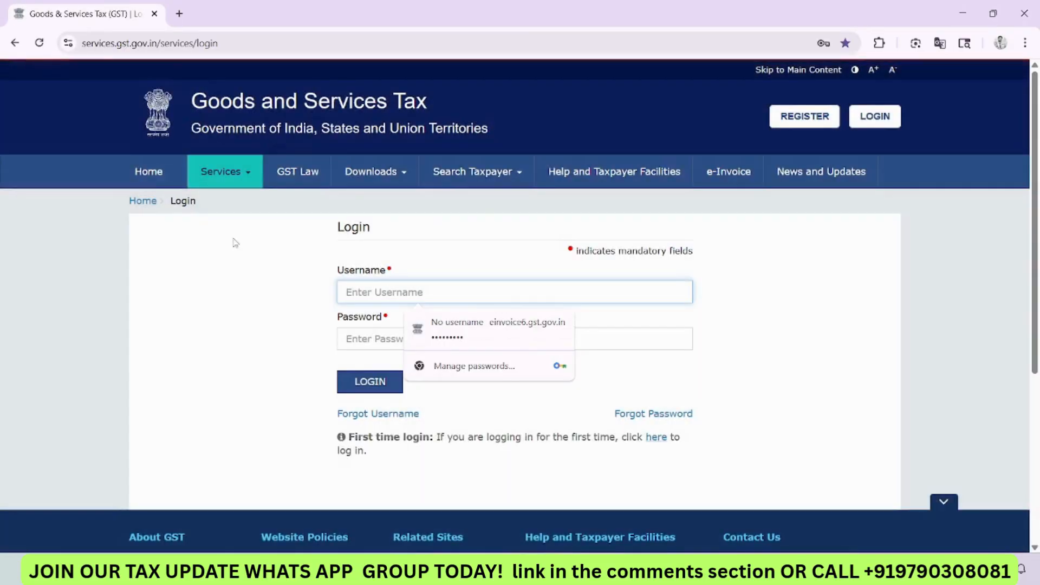
{"action": "left_click", "coordinate": [151, 180]}
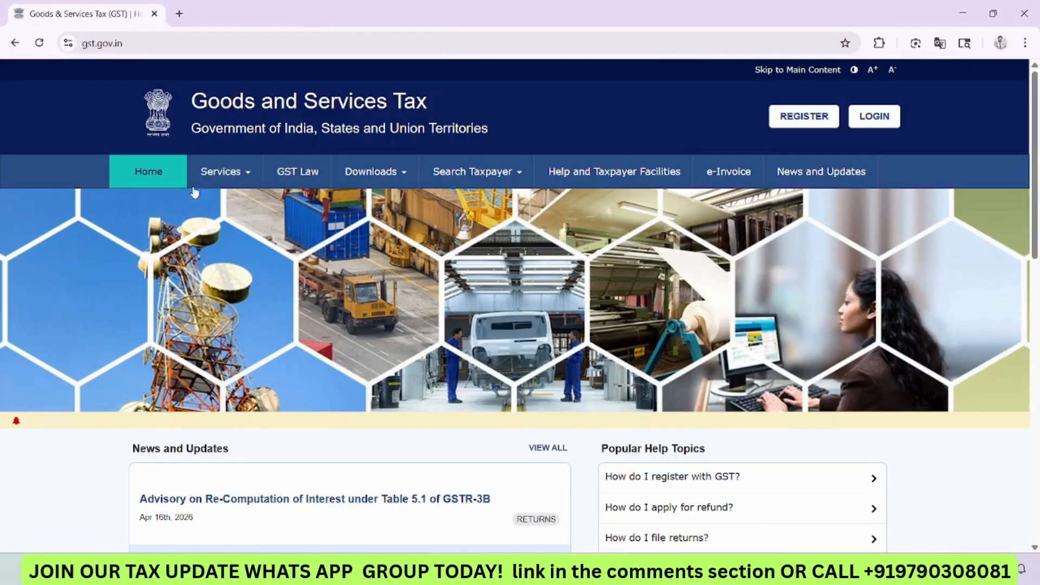
{"action": "left_click", "coordinate": [372, 174]}
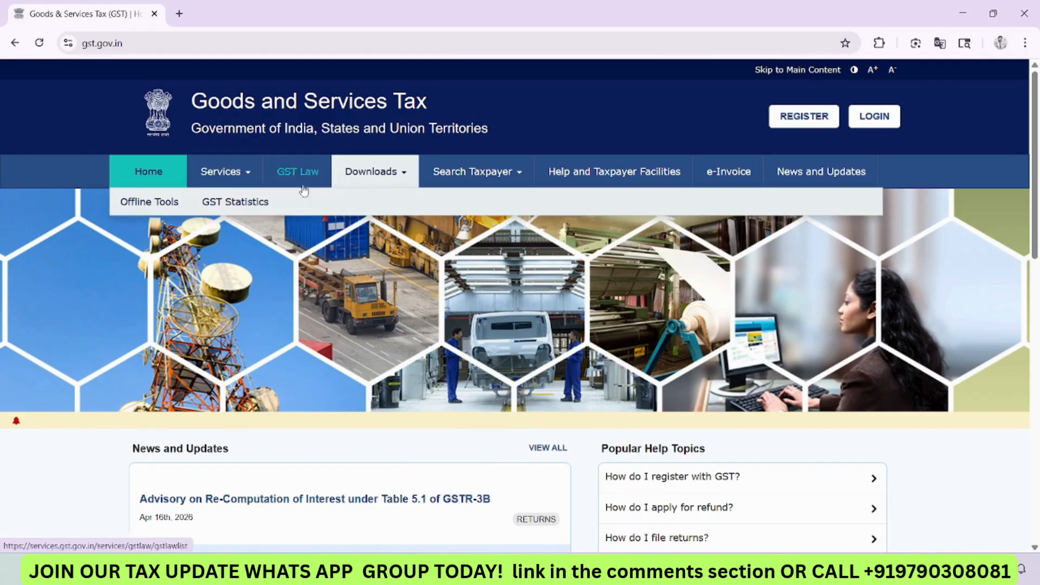
{"action": "left_click", "coordinate": [144, 202]}
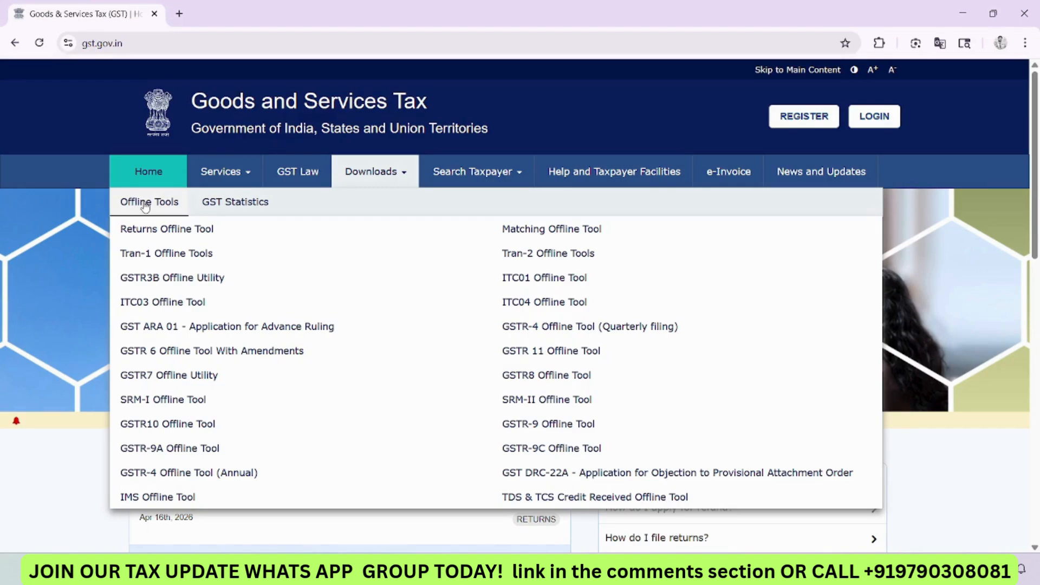
{"action": "left_click", "coordinate": [139, 497]}
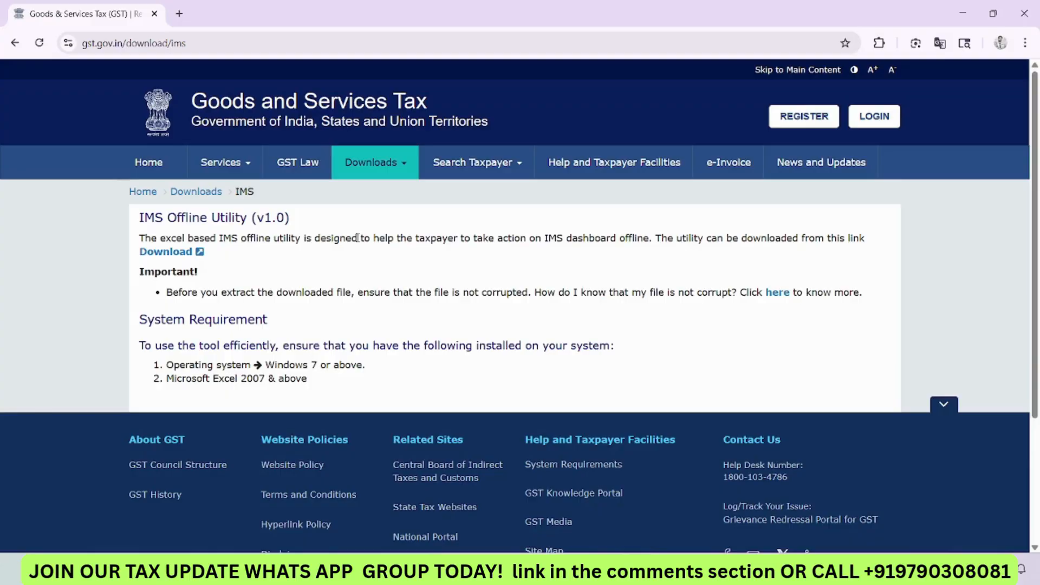
Download the IMS Offline Utility and save IMS_Offline_Utility in the 01. PROFESSIONAL folder
{"action": "left_click", "coordinate": [177, 255]}
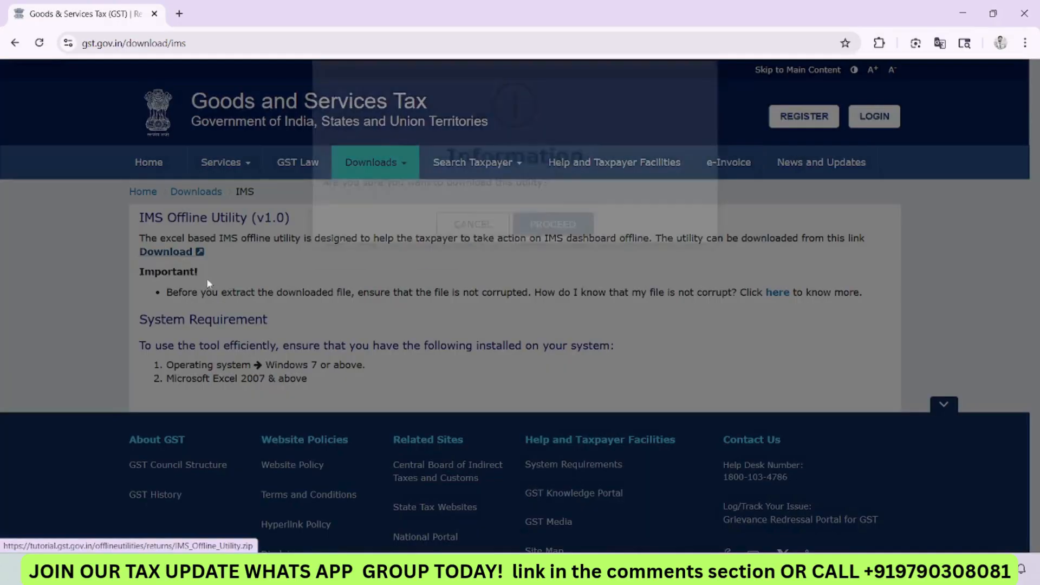
{"action": "left_click", "coordinate": [547, 269]}
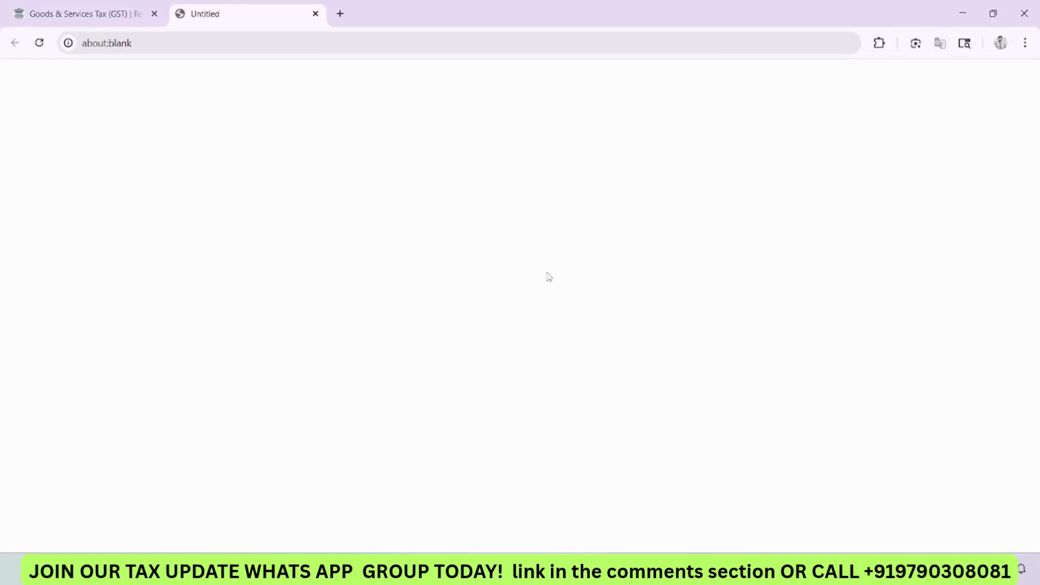
{"action": "left_click", "coordinate": [116, 264]}
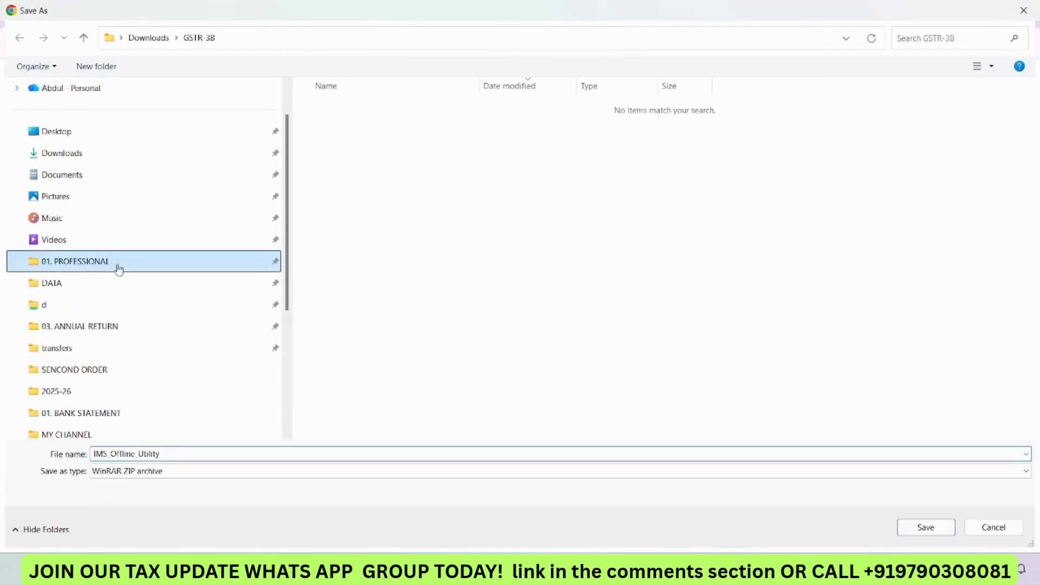
{"action": "left_click", "coordinate": [924, 527]}
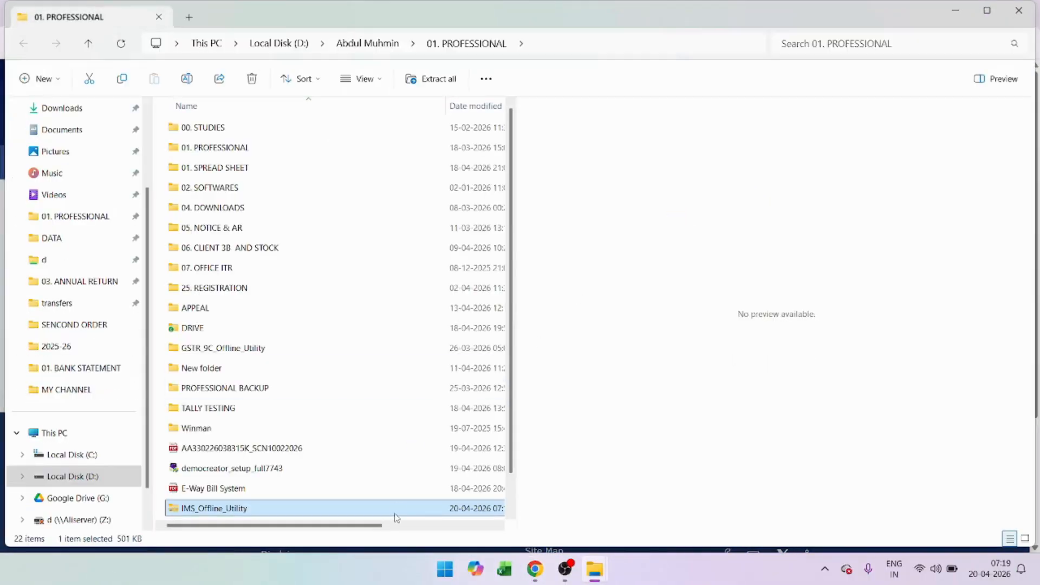
Open the IMS_Offline_Utility_V1.0 workbook from the downloaded archive in Excel, enable its macros and choose to open the saved version
{"action": "double_click", "coordinate": [395, 511]}
{"action": "left_click", "coordinate": [191, 128]}
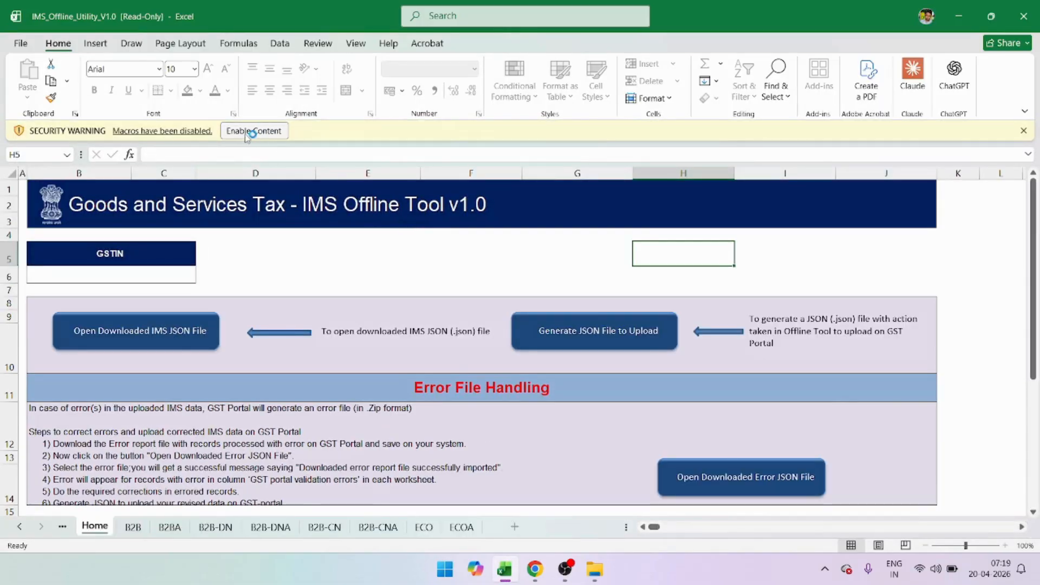
{"action": "left_click", "coordinate": [248, 133]}
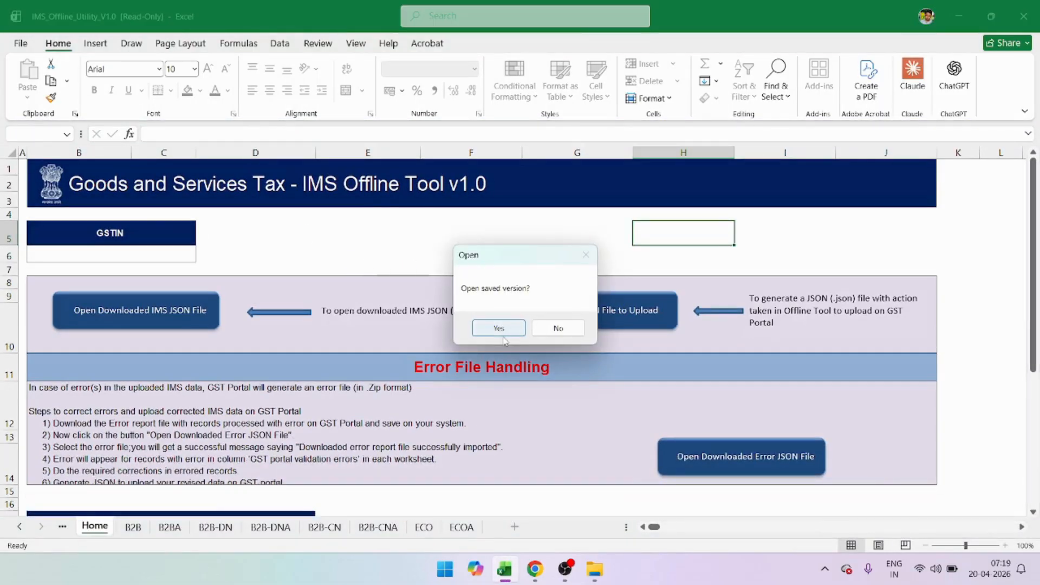
{"action": "left_click", "coordinate": [500, 331]}
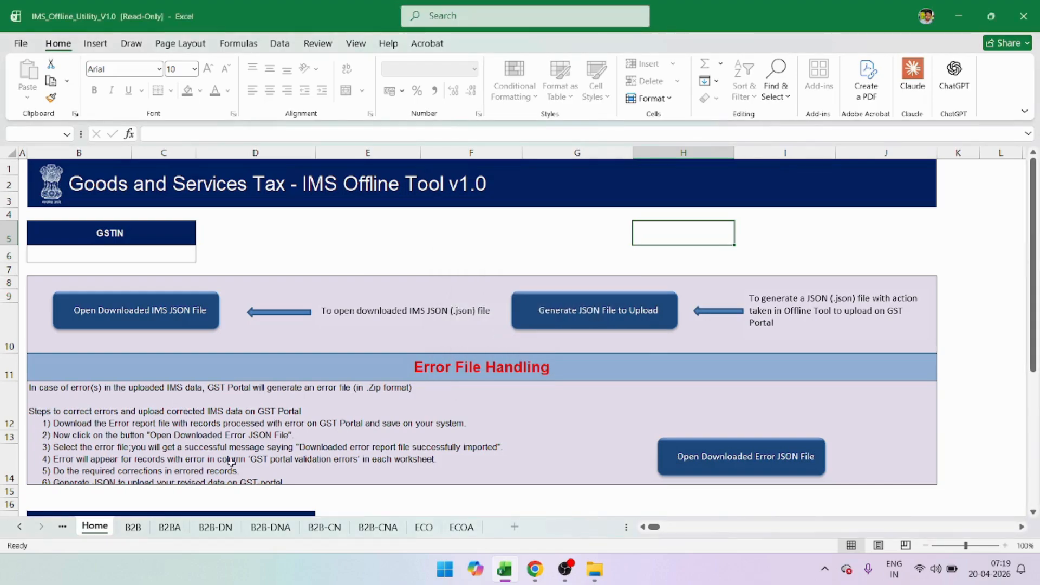
{"action": "scroll", "coordinate": [231, 461], "scroll_direction": "down", "scroll_amount": 3}
{"action": "scroll", "coordinate": [217, 471], "scroll_direction": "up", "scroll_amount": 3}
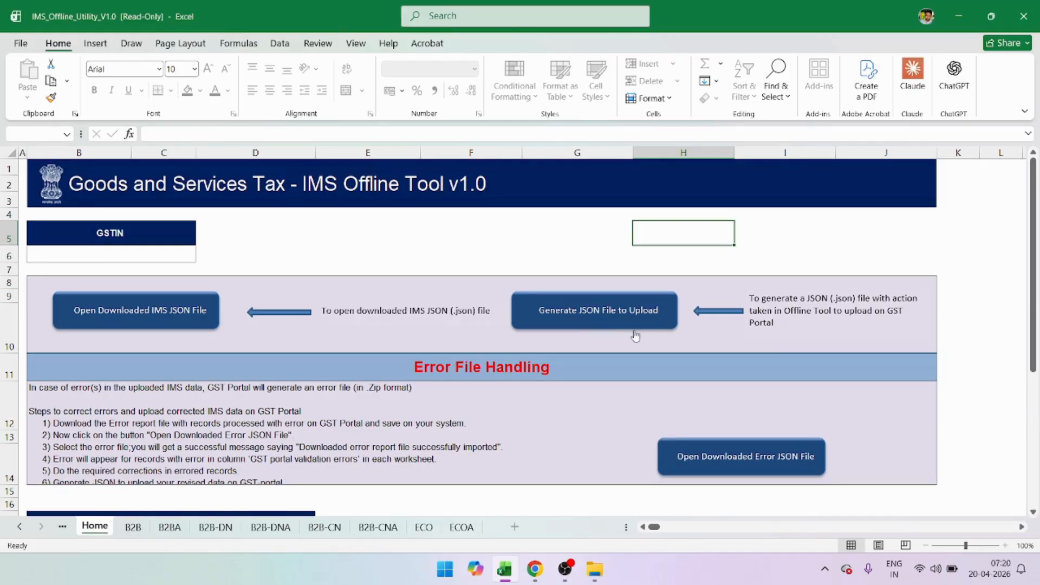
{"action": "left_click", "coordinate": [161, 320]}
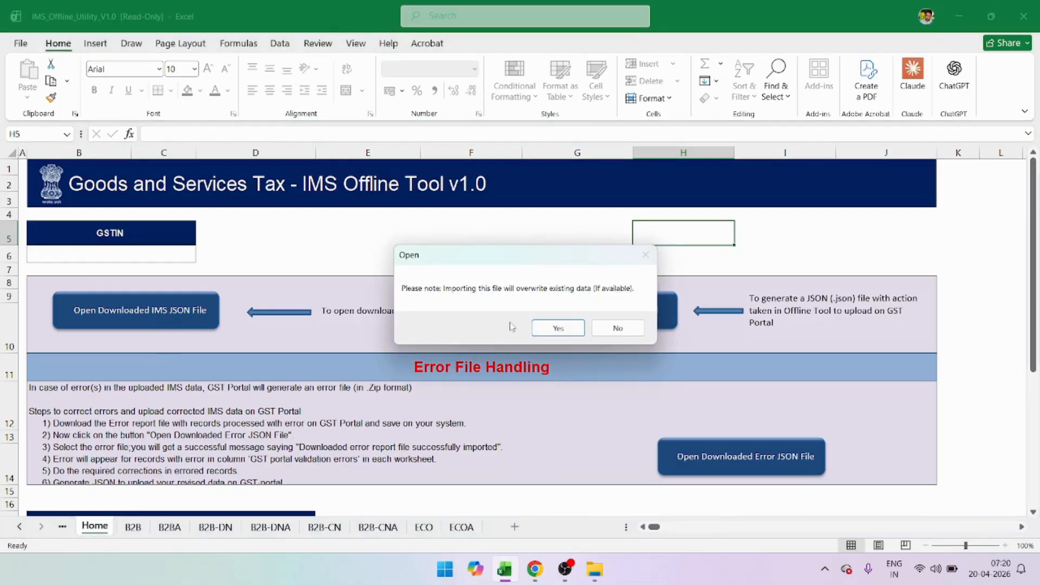
{"action": "left_click", "coordinate": [545, 332]}
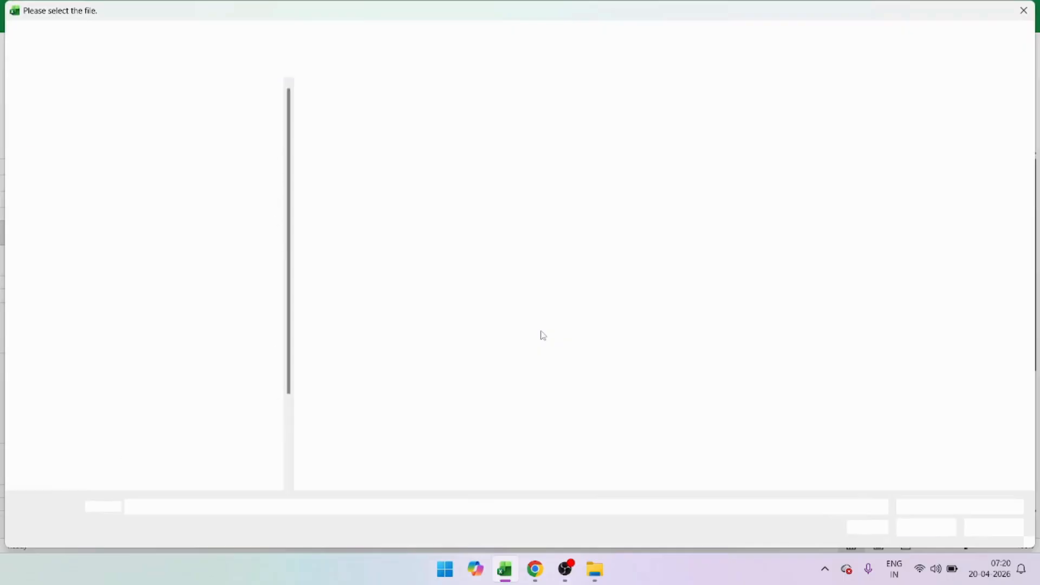
{"action": "key", "text": "Escape"}
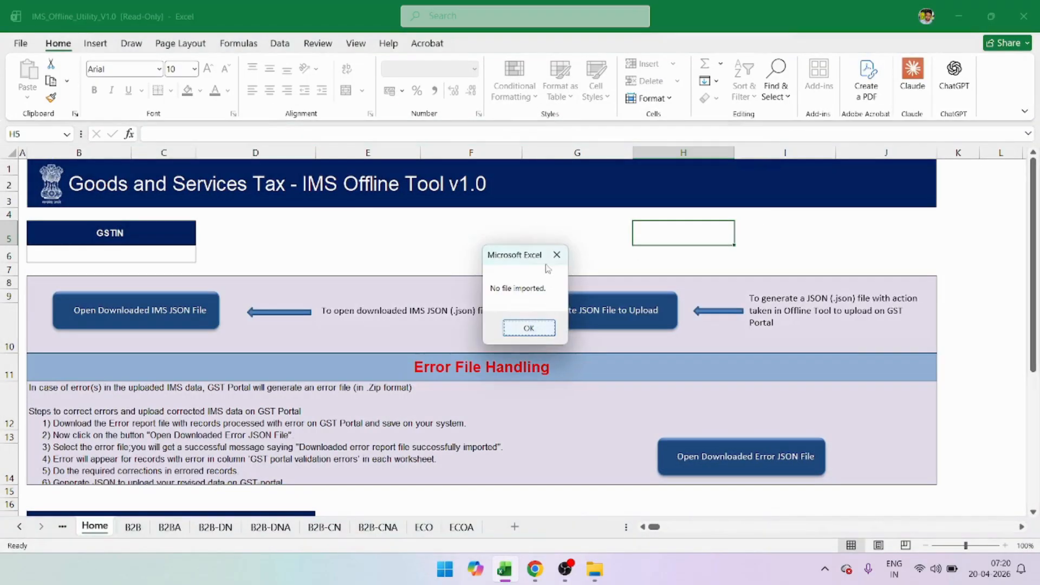
{"action": "key", "text": "Return"}
Review the JSON generation option and the Error File Handling instructions on the Home sheet
{"action": "scroll", "coordinate": [693, 313], "scroll_direction": "down", "scroll_amount": 1}
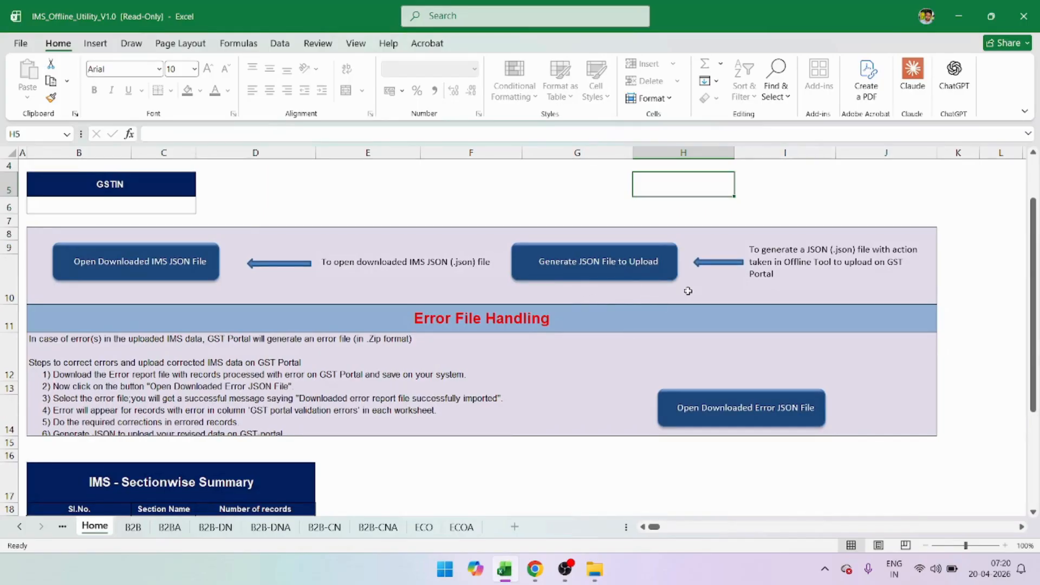
{"action": "scroll", "coordinate": [634, 297], "scroll_direction": "down", "scroll_amount": 1}
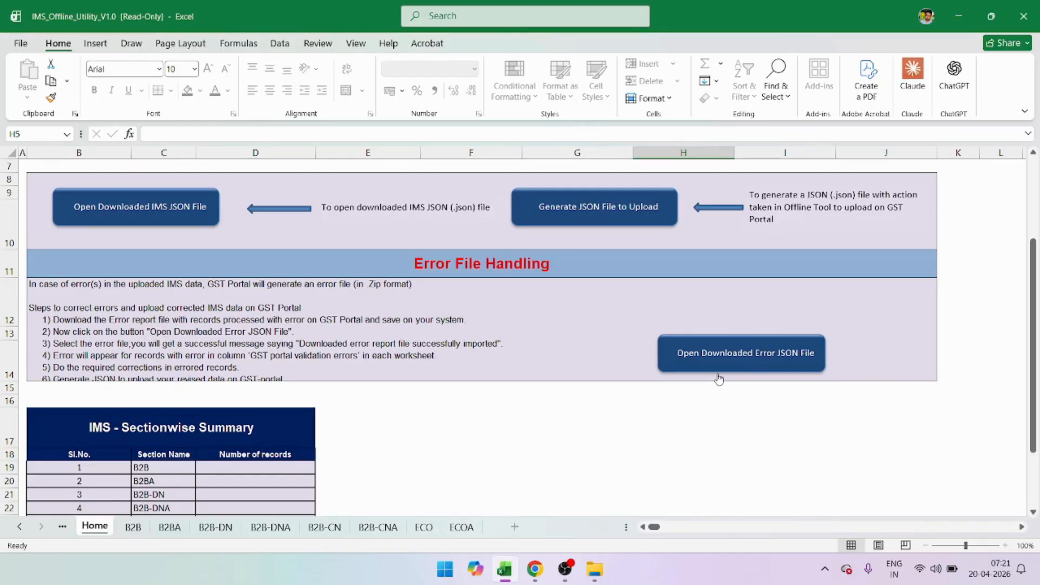
{"action": "left_click", "coordinate": [453, 362]}
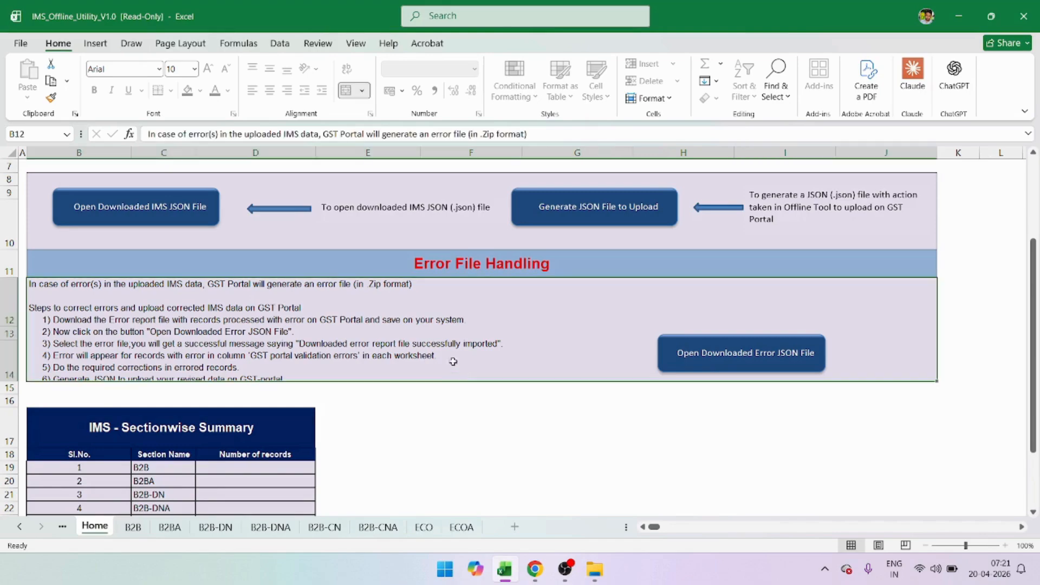
{"action": "scroll", "coordinate": [453, 361], "scroll_direction": "down", "scroll_amount": 1}
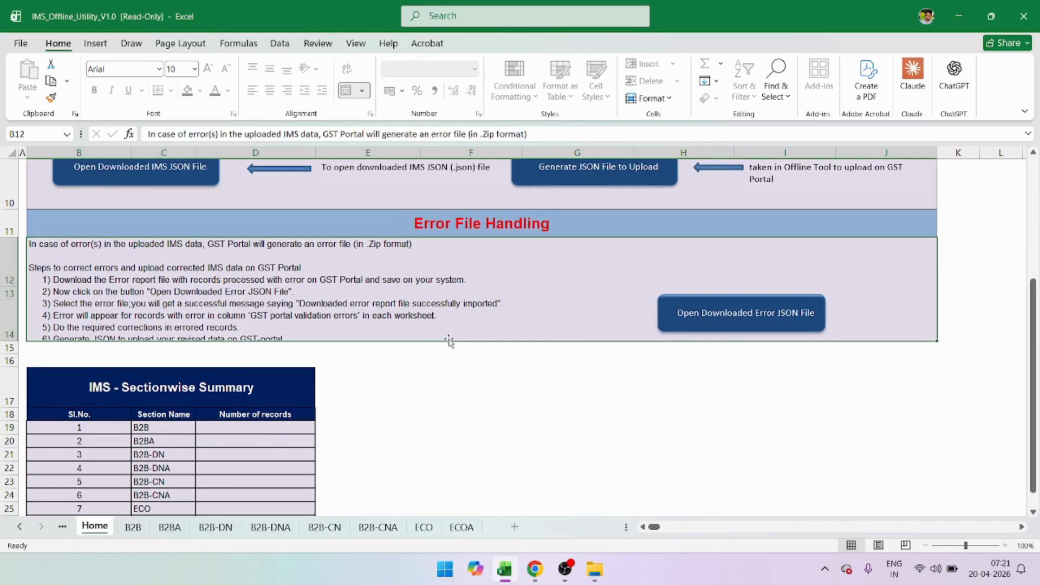
{"action": "scroll", "coordinate": [449, 341], "scroll_direction": "down", "scroll_amount": 3}
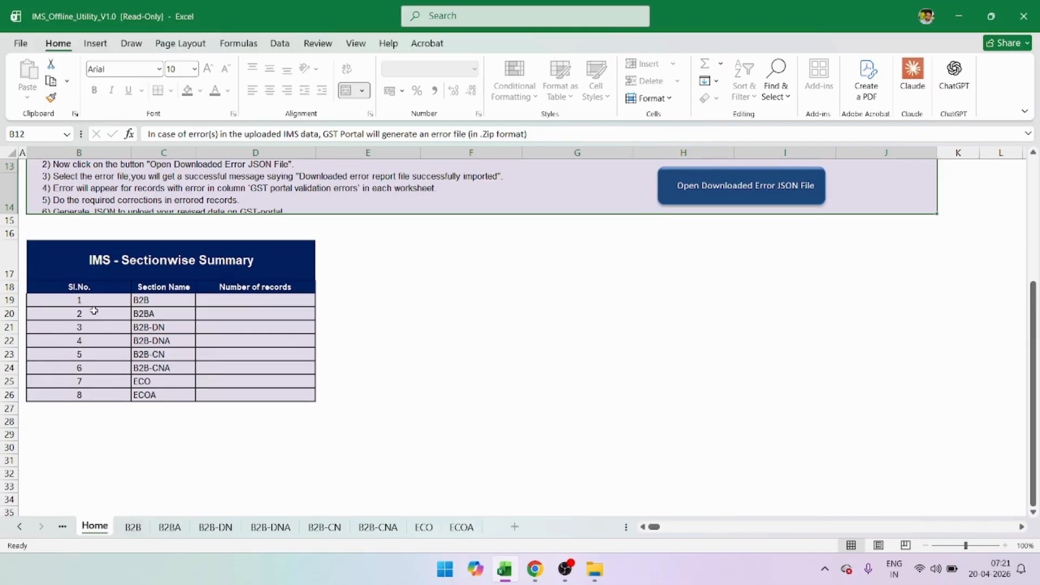
Go through the section names in the IMS - Sectionwise Summary table one by one, from B2B to ECOA
{"action": "left_click", "coordinate": [167, 302]}
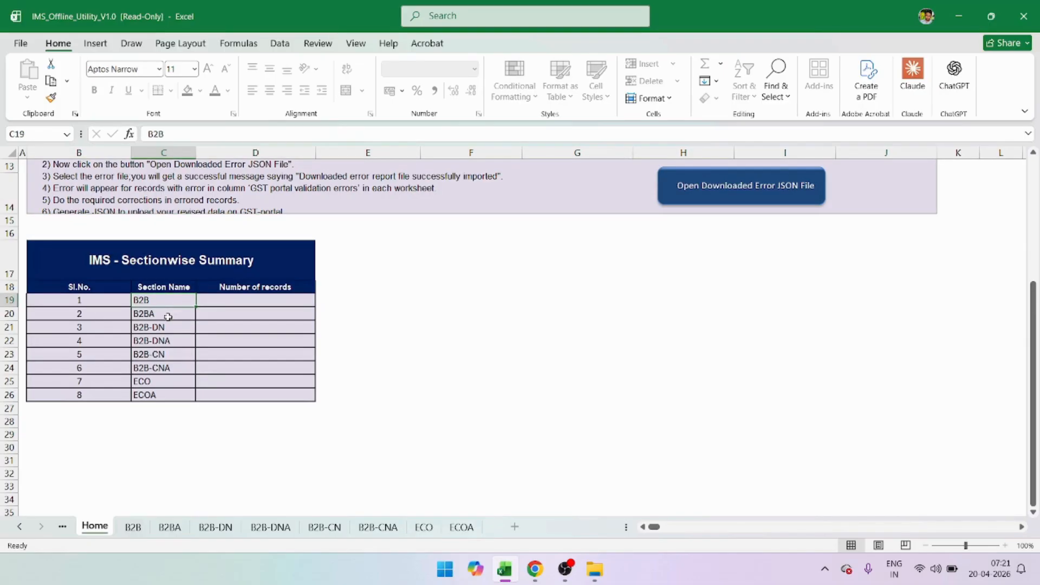
{"action": "left_click", "coordinate": [168, 316]}
{"action": "left_click", "coordinate": [171, 331]}
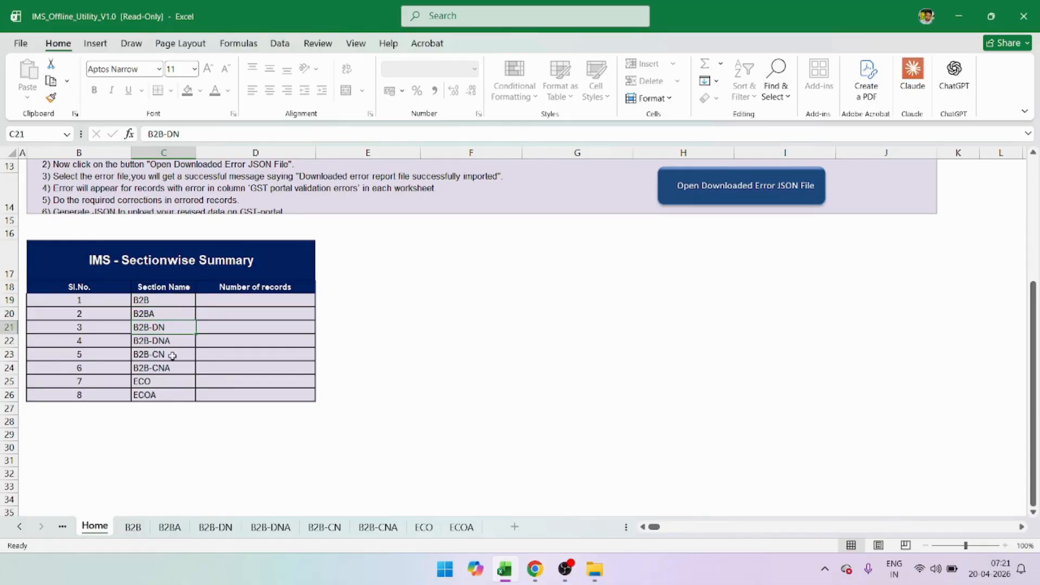
{"action": "left_click", "coordinate": [173, 342]}
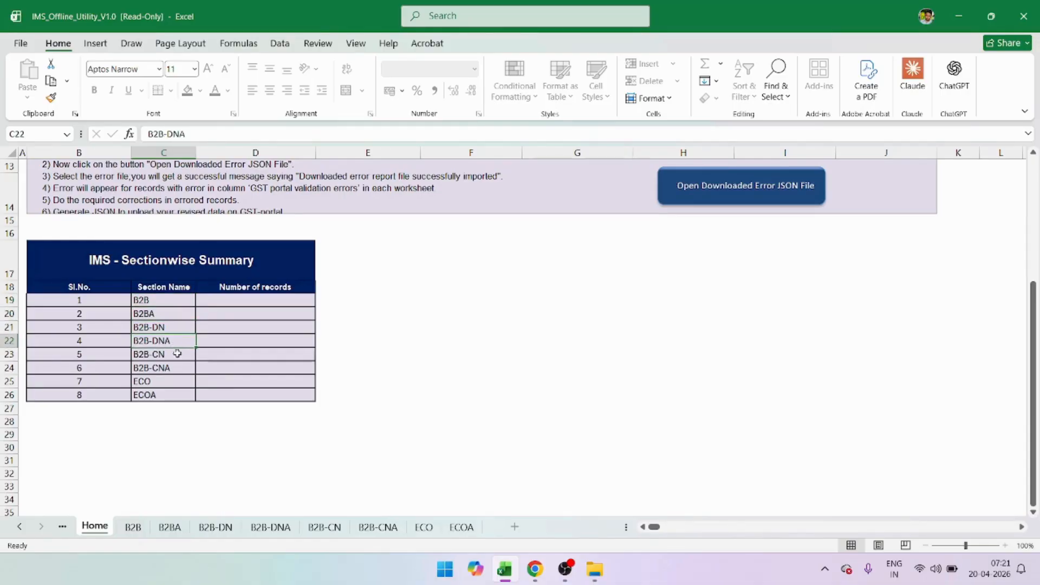
{"action": "left_click", "coordinate": [169, 355]}
{"action": "left_click", "coordinate": [173, 371]}
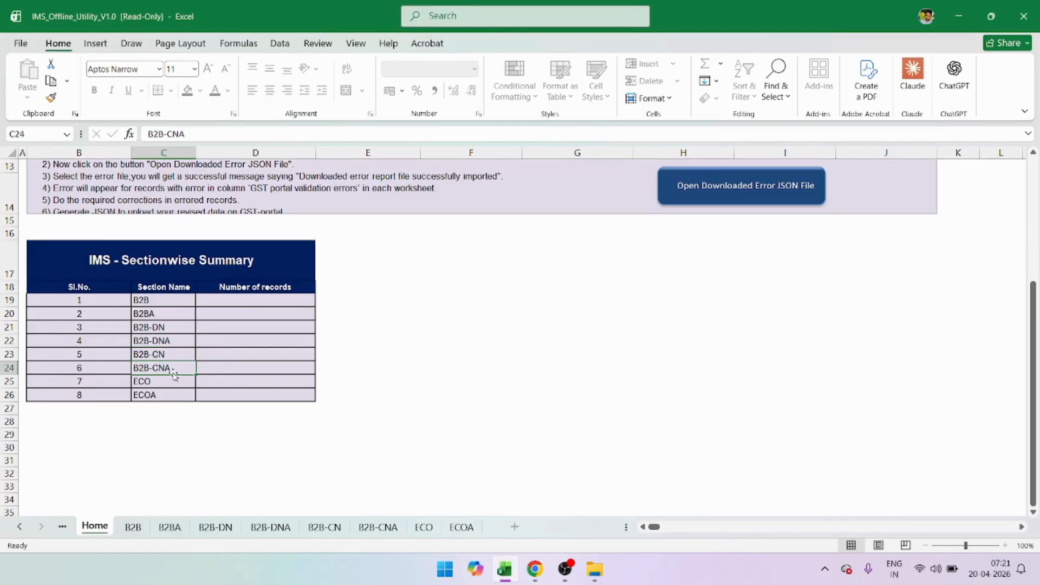
{"action": "left_click", "coordinate": [171, 382]}
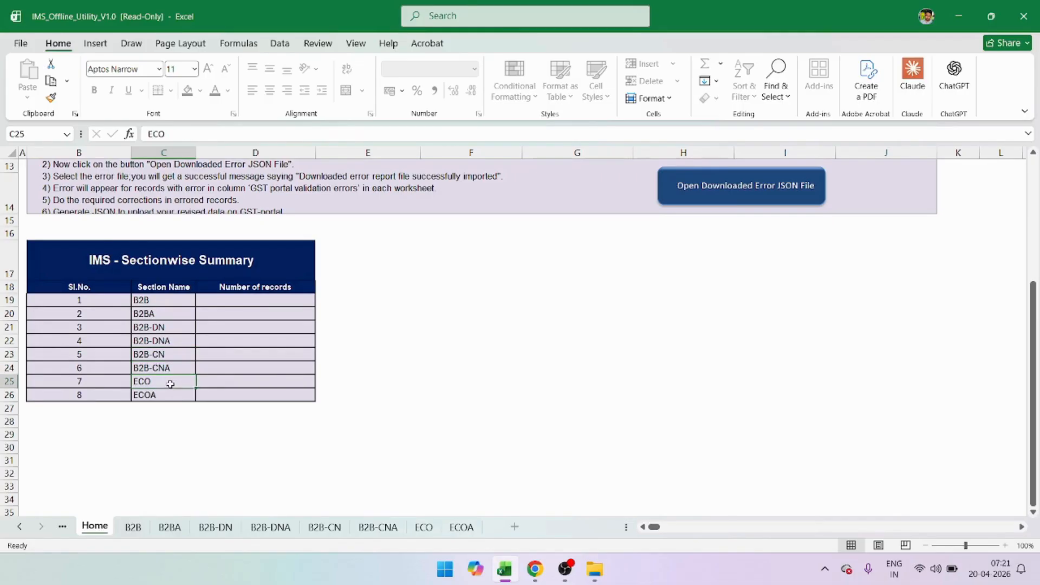
{"action": "left_click", "coordinate": [168, 396]}
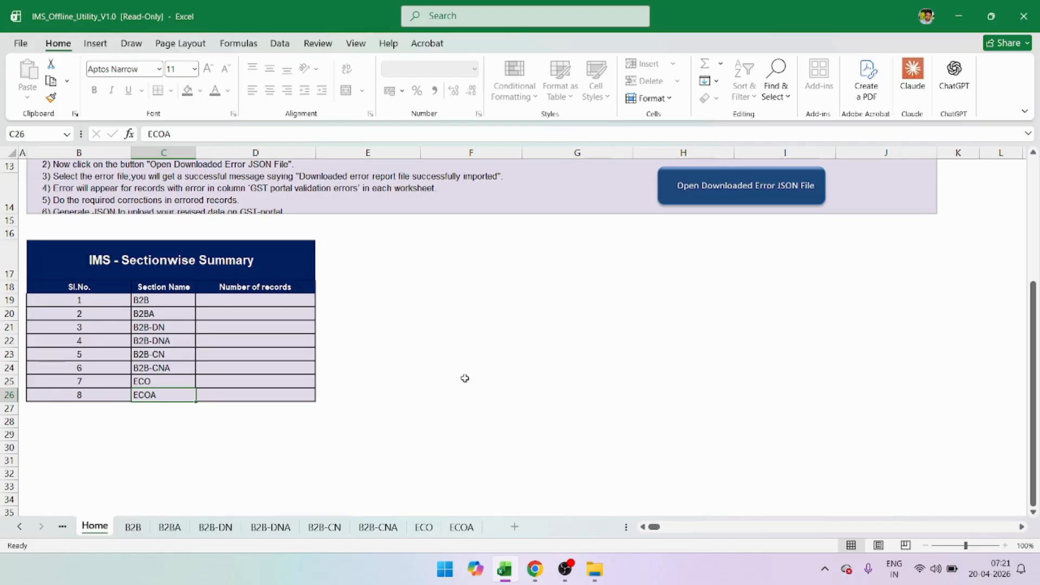
Look through the section worksheets from ECOA back to B2B, and return to the beginning of the Home sheet
{"action": "left_click", "coordinate": [461, 527]}
{"action": "left_click", "coordinate": [424, 526]}
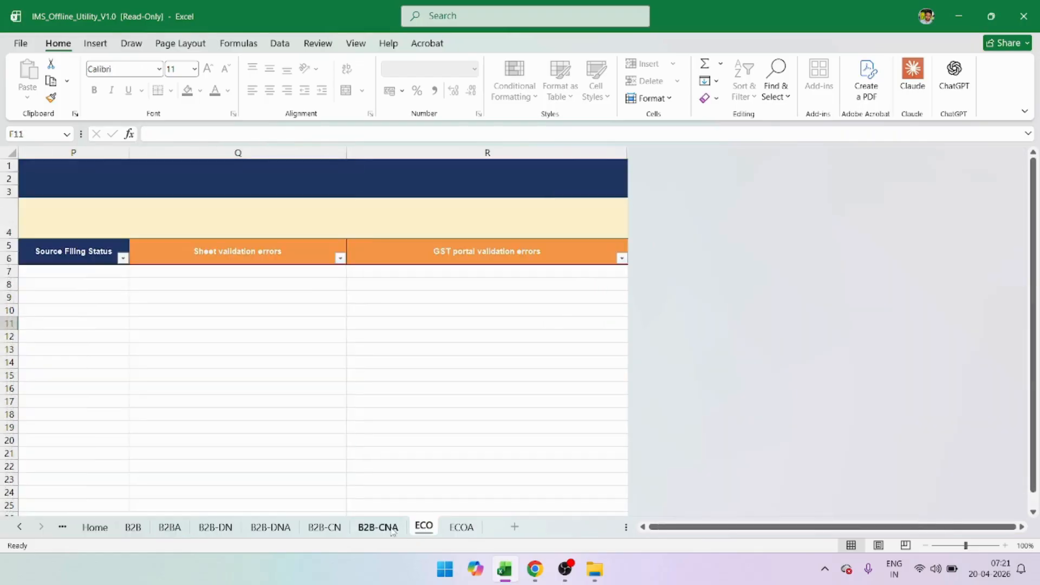
{"action": "left_click", "coordinate": [392, 530]}
{"action": "left_click", "coordinate": [325, 529]}
{"action": "left_click", "coordinate": [268, 529]}
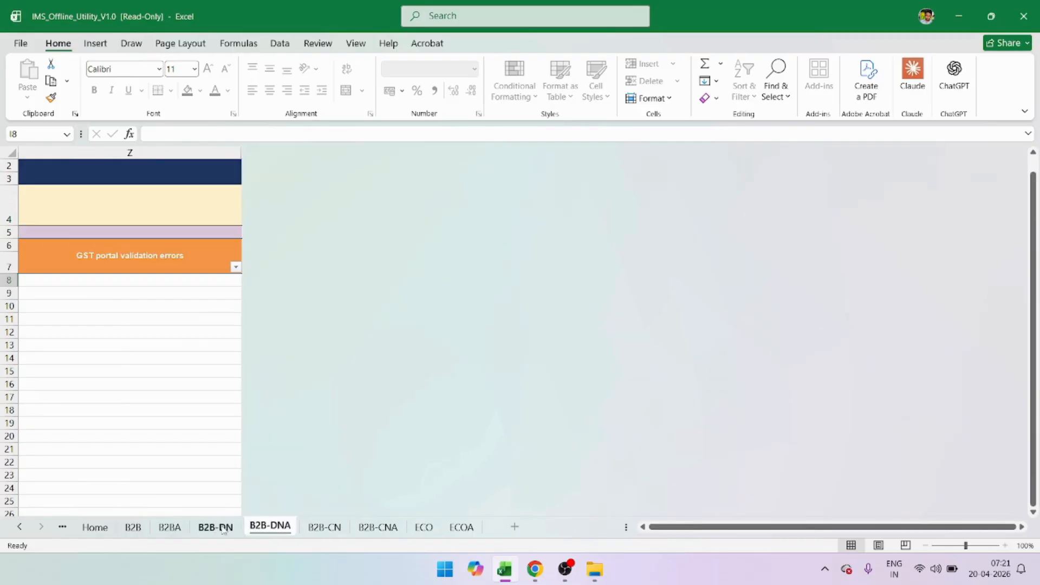
{"action": "left_click", "coordinate": [216, 528]}
{"action": "left_click", "coordinate": [134, 527]}
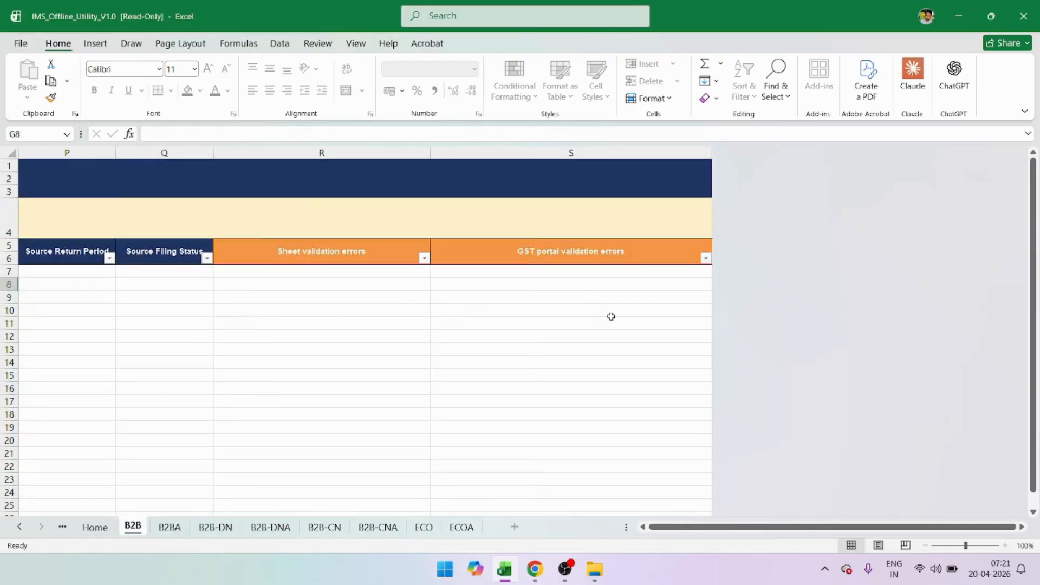
{"action": "left_click", "coordinate": [95, 527]}
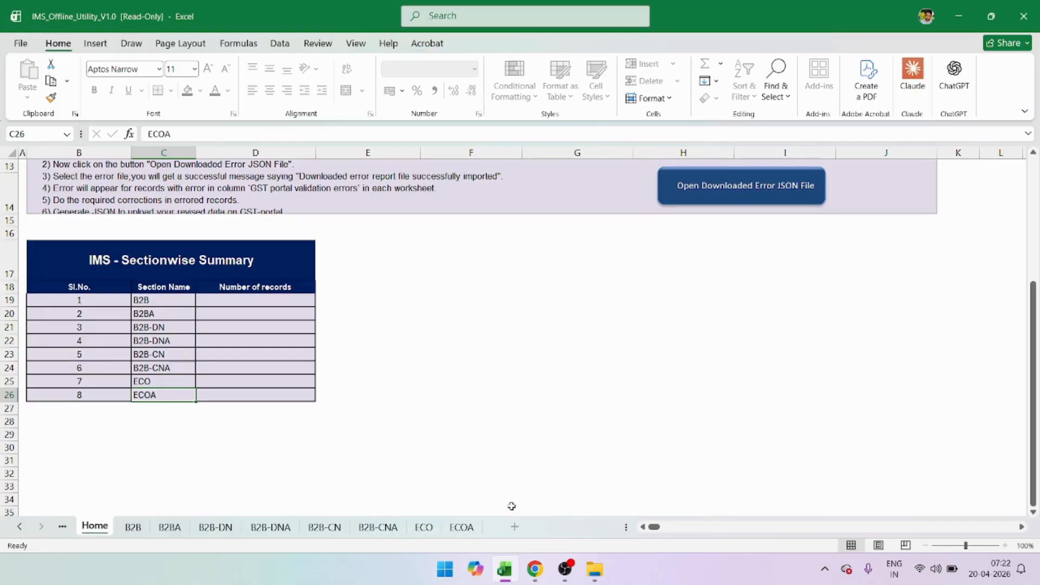
{"action": "scroll", "coordinate": [512, 506], "scroll_direction": "up", "scroll_amount": 4}
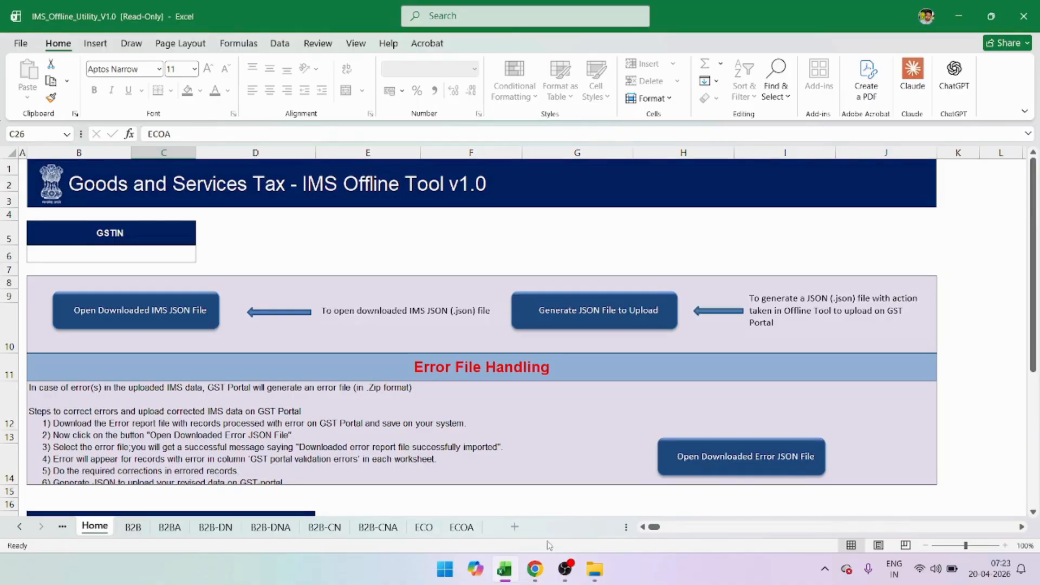
{"action": "left_click", "coordinate": [567, 574]}
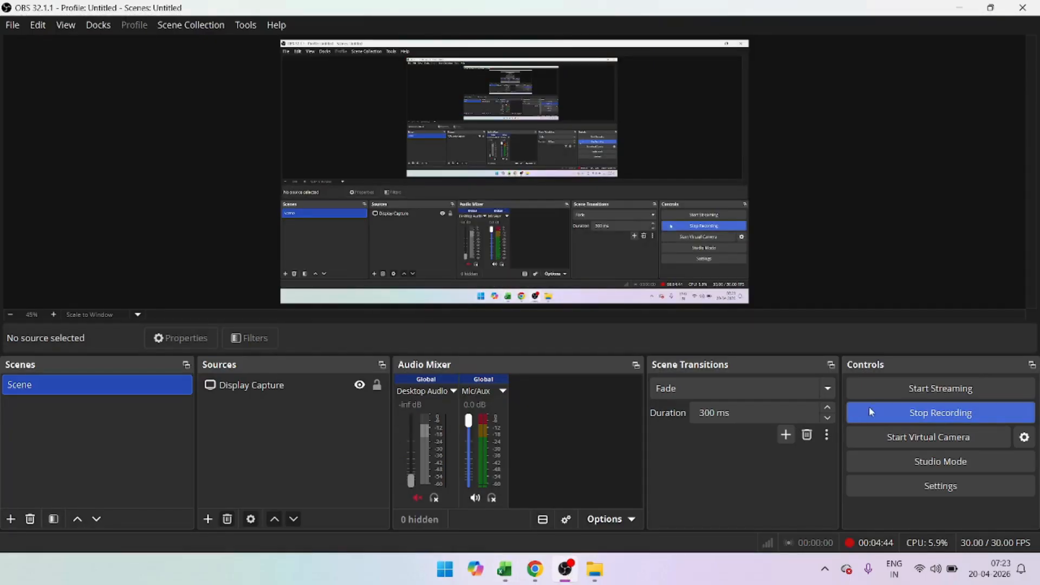
{"action": "left_click", "coordinate": [885, 412]}
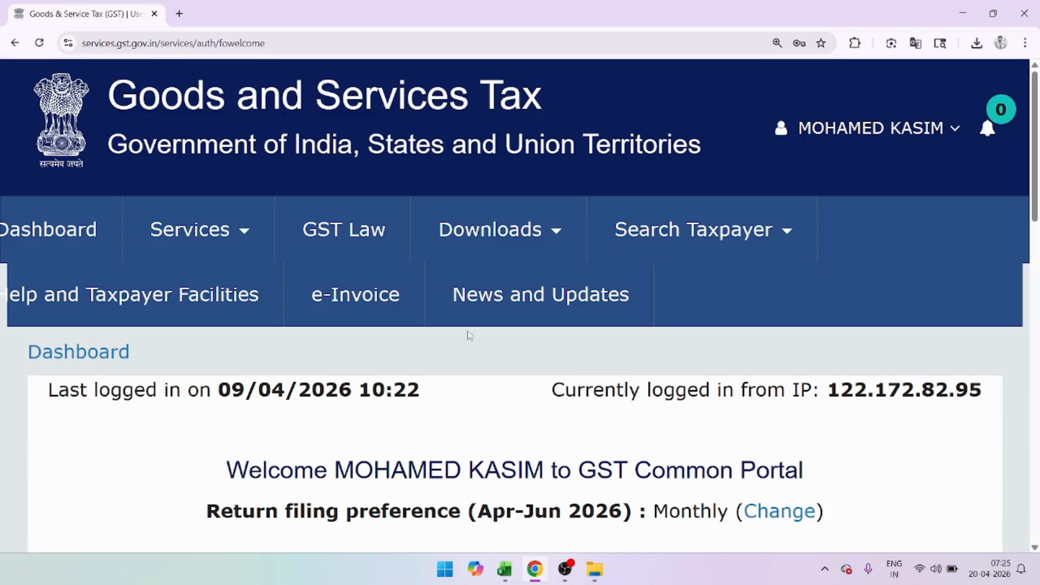
Open the Invoice Management System (IMS) Dashboard from the portal's Returns services
{"action": "left_click", "coordinate": [243, 239]}
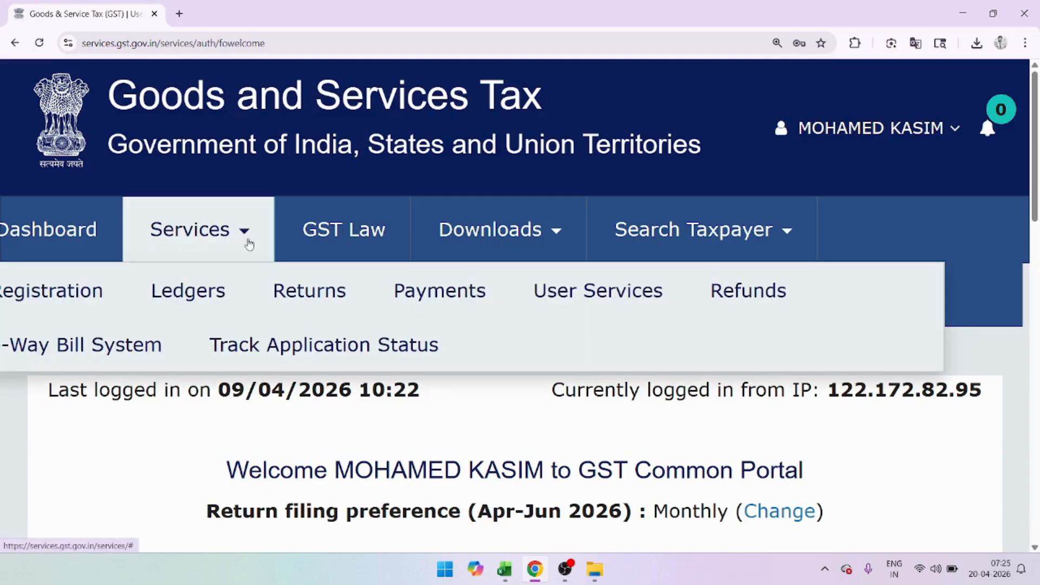
{"action": "mouse_move", "coordinate": [297, 301]}
{"action": "scroll", "coordinate": [296, 301], "scroll_direction": "down", "scroll_amount": 4}
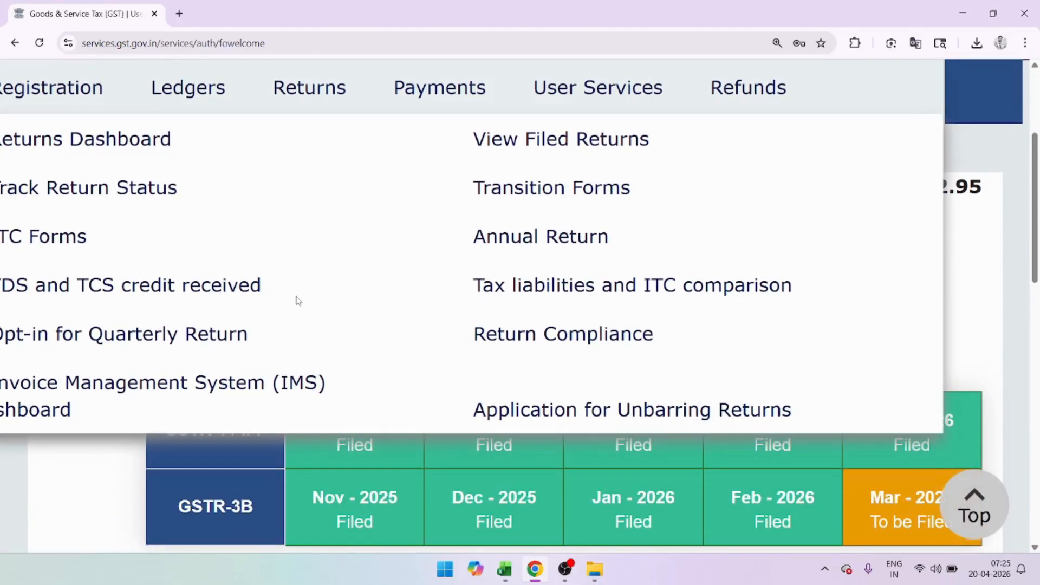
{"action": "left_click", "coordinate": [90, 389]}
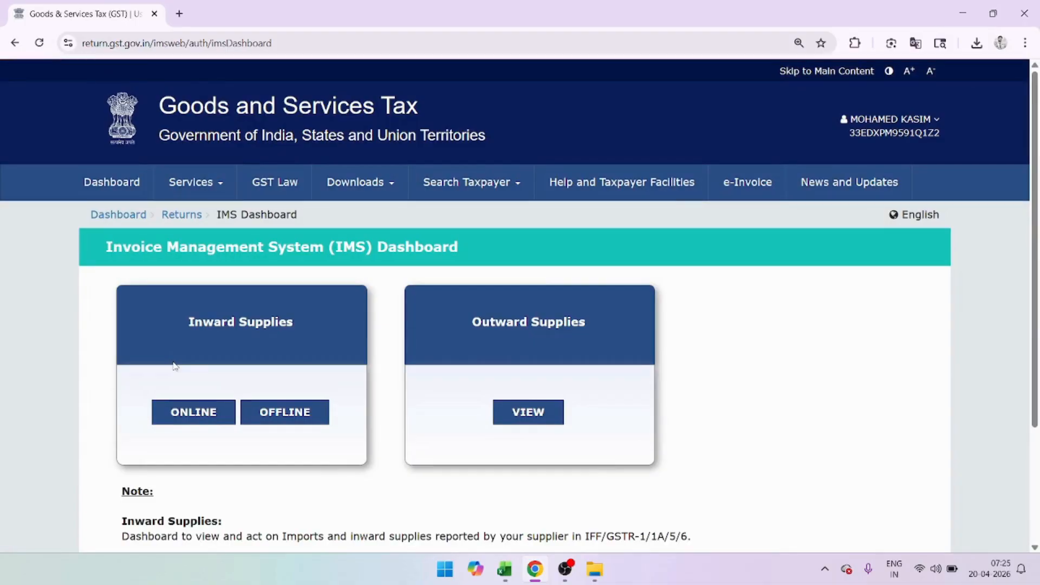
Open the online Inward Supplies dashboard, dismiss its information notice and list the No Action records of B2B - Invoices
{"action": "left_click_drag", "start_coordinate": [191, 322], "coordinate": [297, 344]}
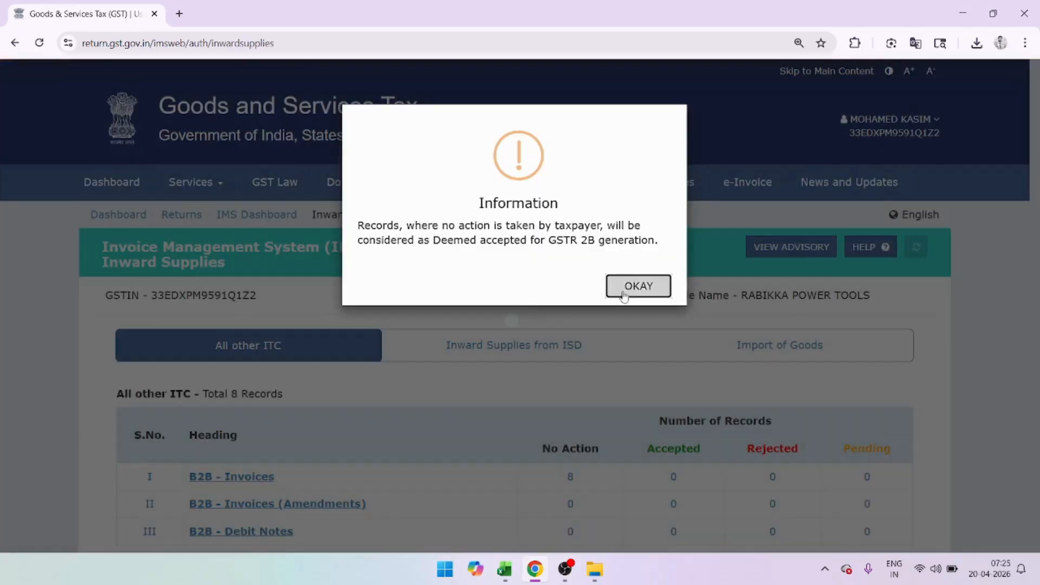
{"action": "left_click", "coordinate": [637, 286]}
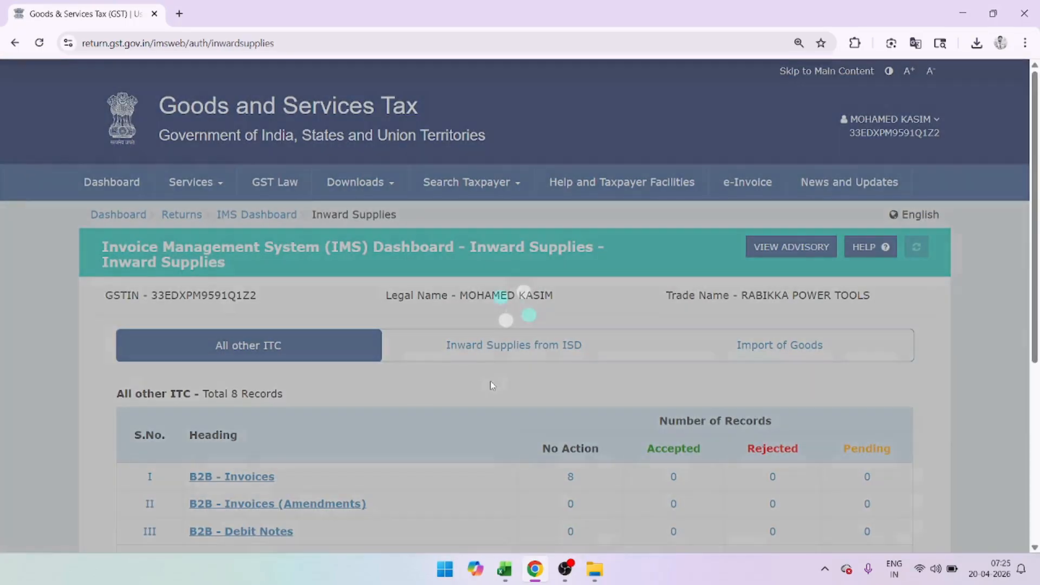
{"action": "scroll", "coordinate": [491, 385], "scroll_direction": "down", "scroll_amount": 2}
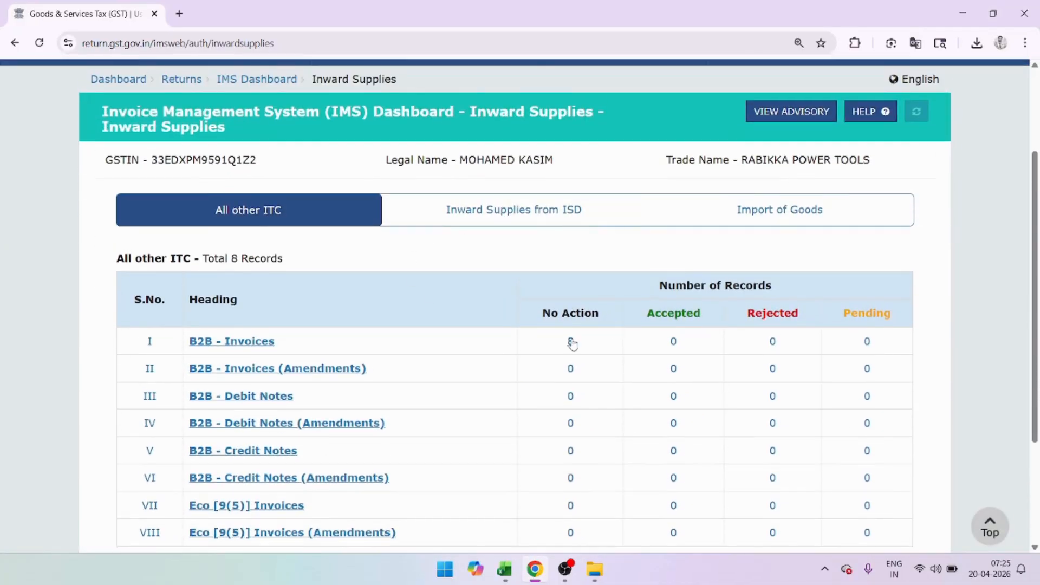
{"action": "scroll", "coordinate": [537, 327], "scroll_direction": "down", "scroll_amount": 1}
{"action": "scroll", "coordinate": [537, 327], "scroll_direction": "up", "scroll_amount": 1}
{"action": "left_click", "coordinate": [571, 342]}
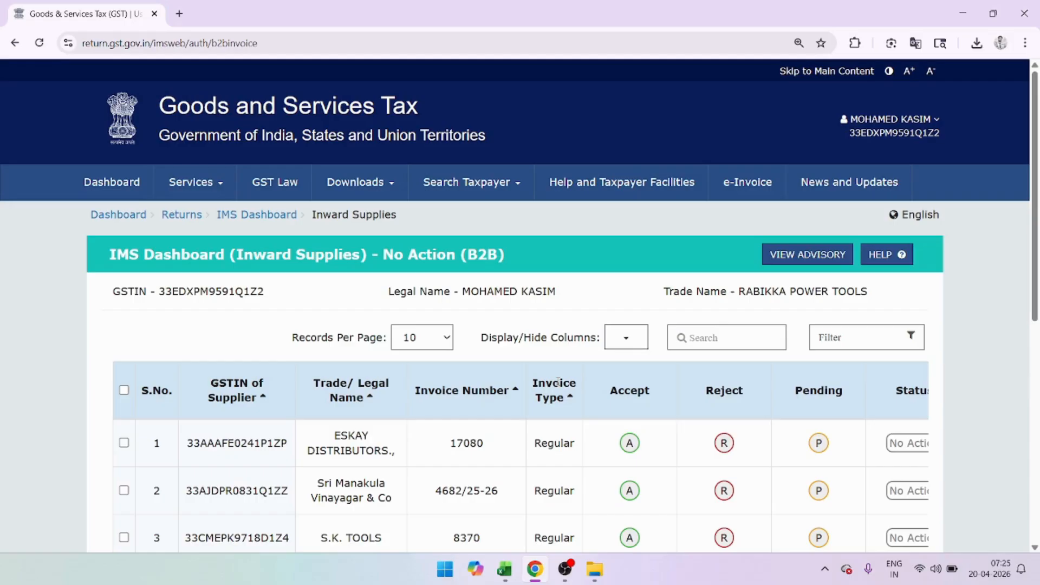
Examine the No Action B2B invoice records across their action, source, date, value and tax columns
{"action": "scroll", "coordinate": [558, 382], "scroll_direction": "down", "scroll_amount": 6}
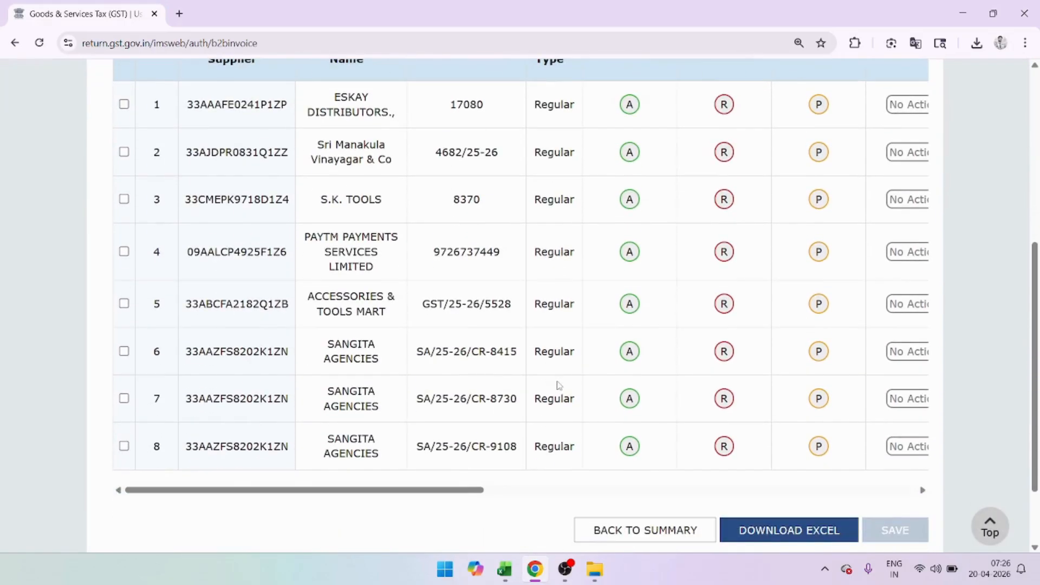
{"action": "left_click_drag", "start_coordinate": [460, 490], "coordinate": [788, 475]}
{"action": "scroll", "coordinate": [787, 471], "scroll_direction": "up", "scroll_amount": 2}
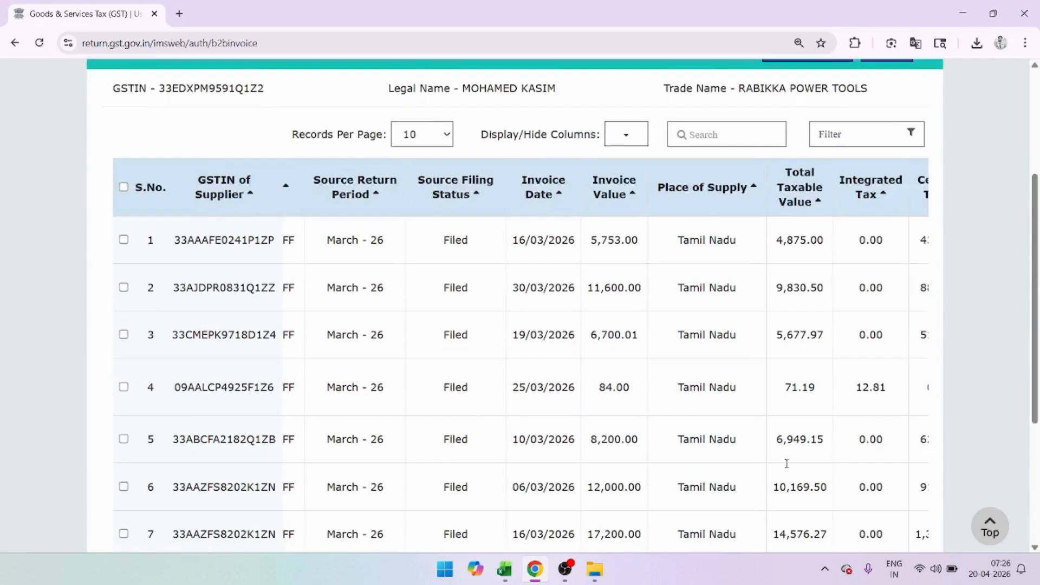
{"action": "scroll", "coordinate": [637, 254], "scroll_direction": "down", "scroll_amount": 2}
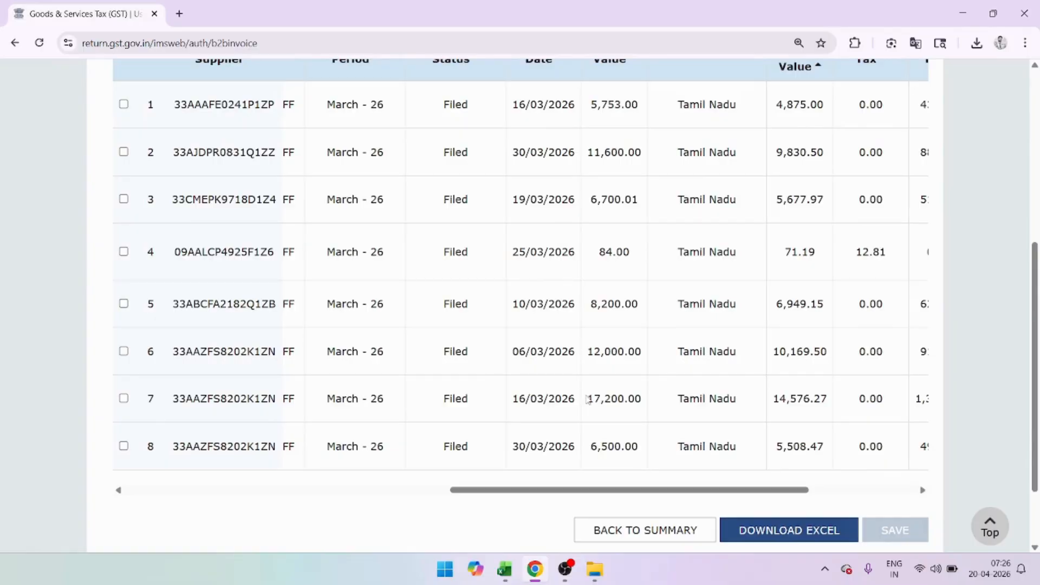
{"action": "left_click_drag", "start_coordinate": [622, 489], "coordinate": [592, 495]}
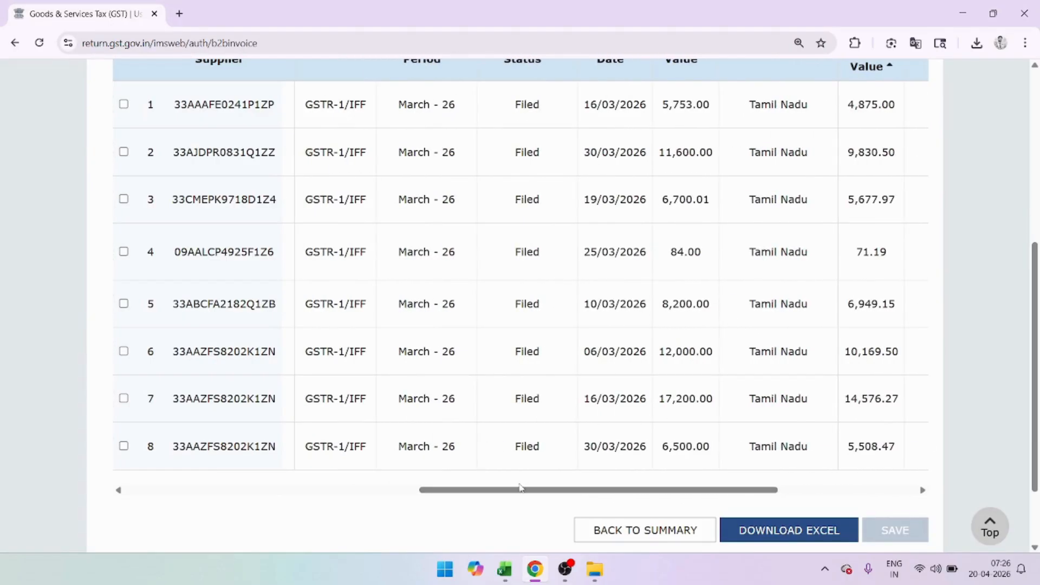
{"action": "left_click_drag", "start_coordinate": [494, 490], "coordinate": [381, 490]}
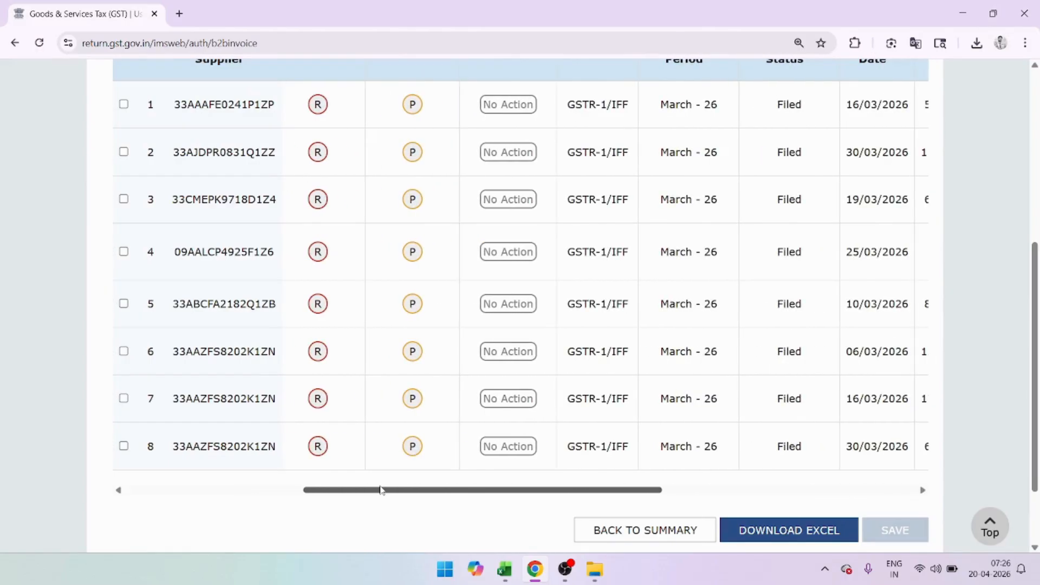
Download the No Action B2B invoice records as a CSV file and save it with the 01. PROFESSIONAL folder selected
{"action": "left_click", "coordinate": [798, 532]}
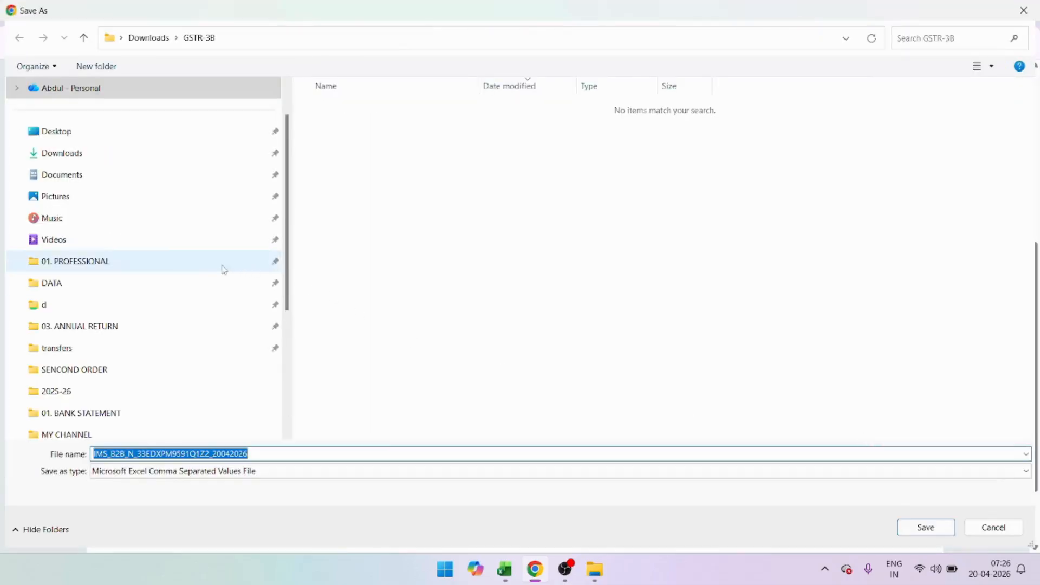
{"action": "left_click", "coordinate": [170, 262]}
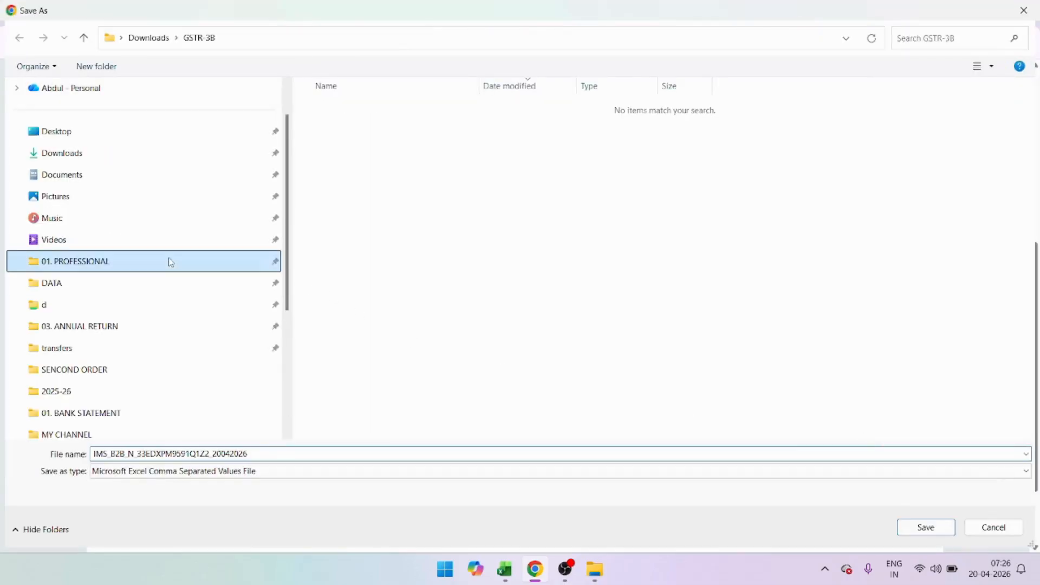
{"action": "left_click", "coordinate": [922, 530]}
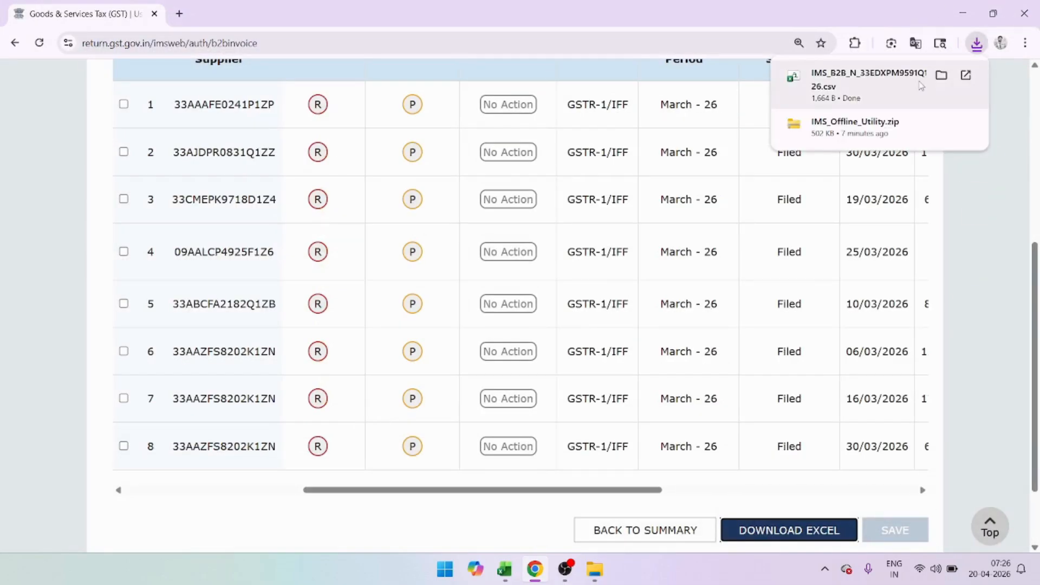
Open the downloaded B2B CSV file in Excel and autofit all its column widths
{"action": "left_click", "coordinate": [922, 85]}
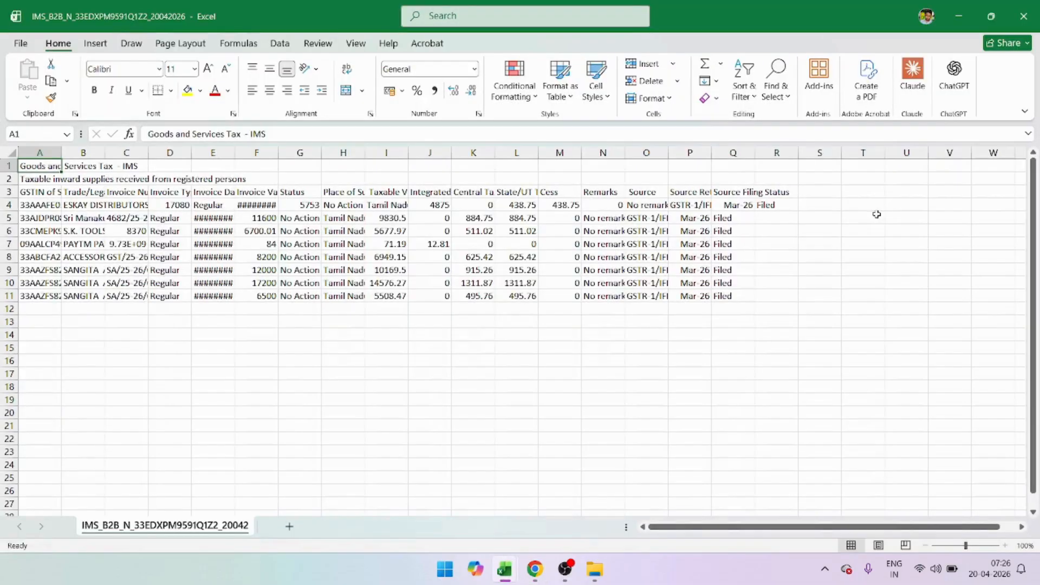
{"action": "key", "text": "ctrl+a"}
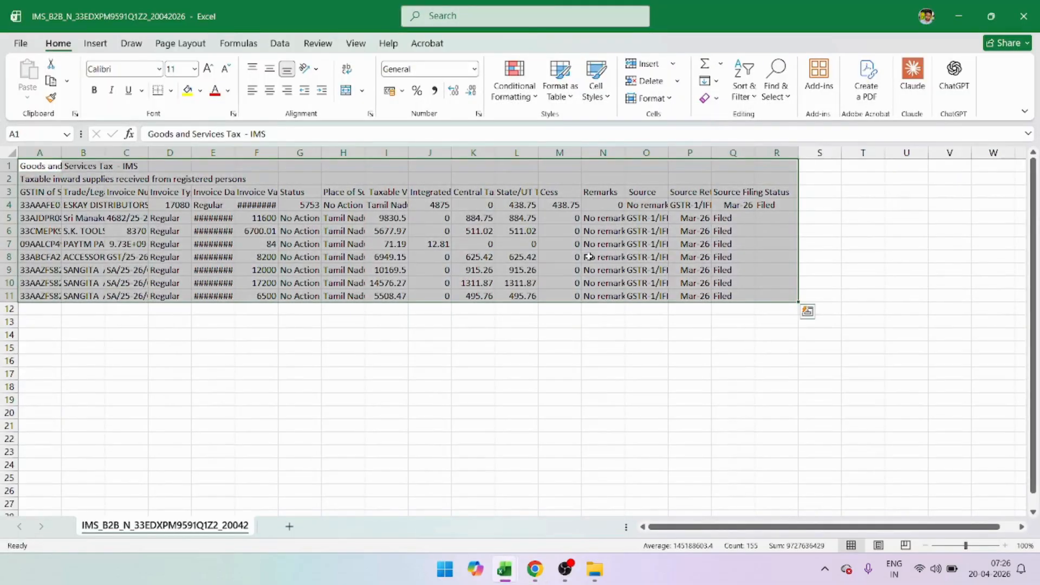
{"action": "key", "text": "alt+h"}
{"action": "key", "text": "o"}
{"action": "key", "text": "i"}
{"action": "left_click", "coordinate": [609, 242]}
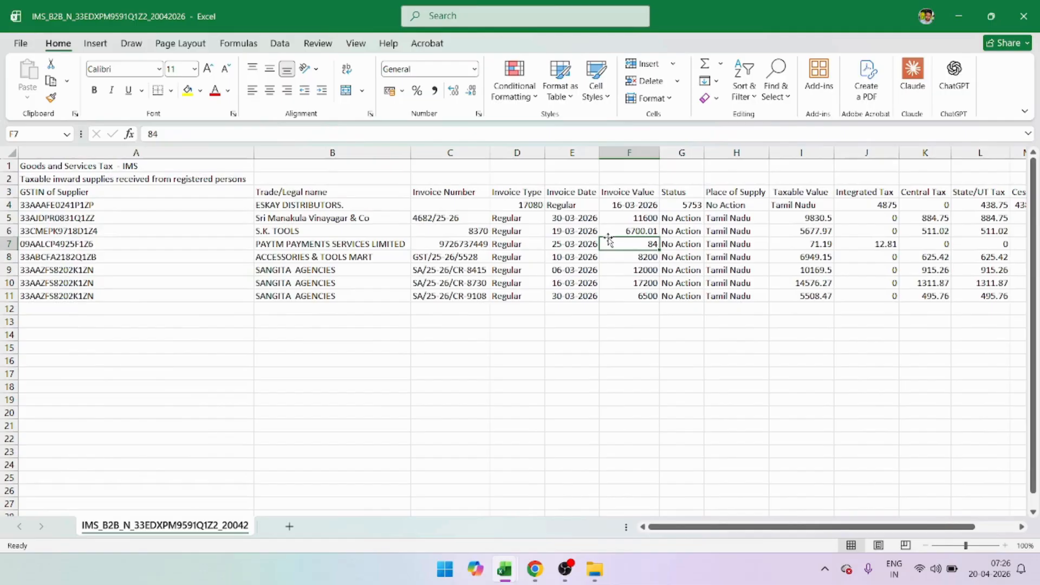
Read across row 6 of the exported records, from the Invoice Number column past Source Filing Status
{"action": "key", "text": "Up"}
{"action": "key", "text": "Left"}
{"action": "key", "text": "Left"}
{"action": "key", "text": "Left"}
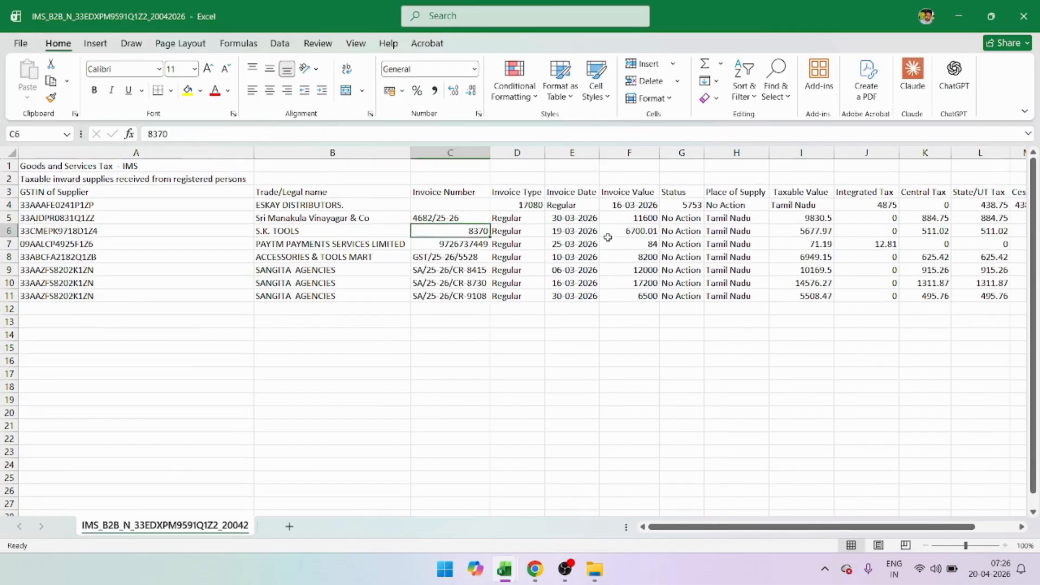
{"action": "key", "text": "Right"}
{"action": "key", "text": "Right"}
{"action": "key", "text": "Right"}
{"action": "key", "text": "Right"}
{"action": "key", "text": "Right"}
{"action": "key", "text": "Right"}
{"action": "key", "text": "Right"}
{"action": "key", "text": "Right"}
{"action": "key", "text": "Right"}
{"action": "key", "text": "Right"}
{"action": "key", "text": "Right"}
{"action": "key", "text": "Right"}
{"action": "key", "text": "Right"}
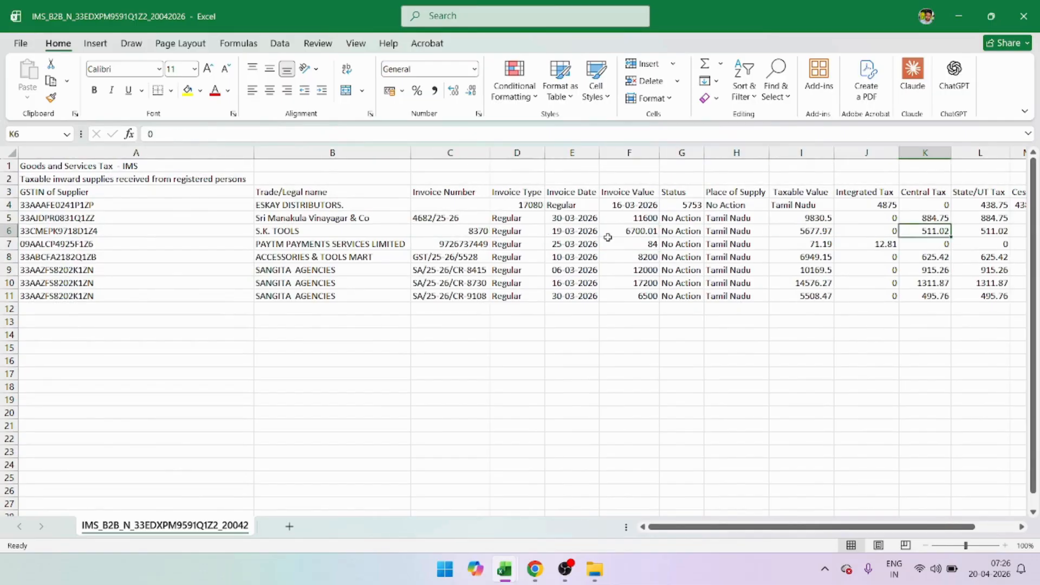
{"action": "key", "text": "Right"}
{"action": "key", "text": "Right"}
{"action": "key", "text": "Right"}
{"action": "key", "text": "Right"}
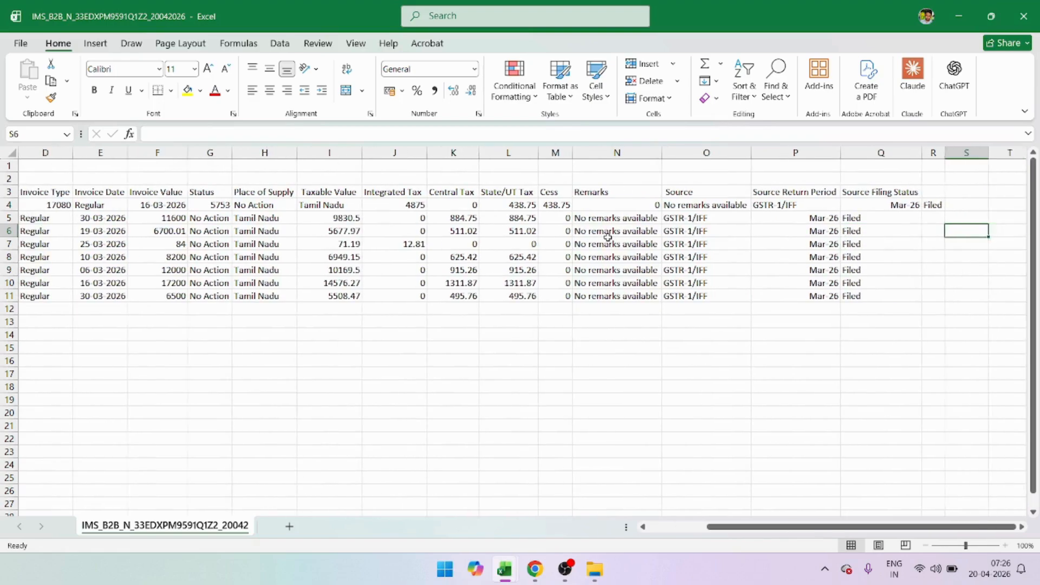
Check the Source Return Period and Remarks columns, and read row 6 back to the supplier's GSTIN, trade name and invoice number
{"action": "key", "text": "Left"}
{"action": "key", "text": "Left"}
{"action": "key", "text": "Left"}
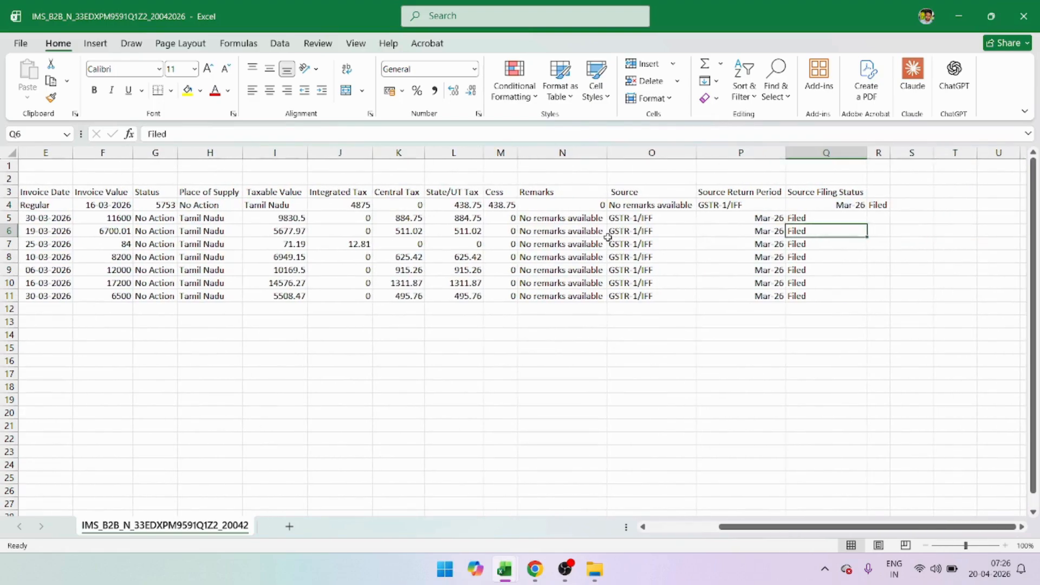
{"action": "key", "text": "Left"}
{"action": "key", "text": "Up"}
{"action": "key", "text": "Up"}
{"action": "key", "text": "Up"}
{"action": "key", "text": "Down"}
{"action": "key", "text": "Down"}
{"action": "key", "text": "Down"}
{"action": "key", "text": "Down"}
{"action": "key", "text": "Up"}
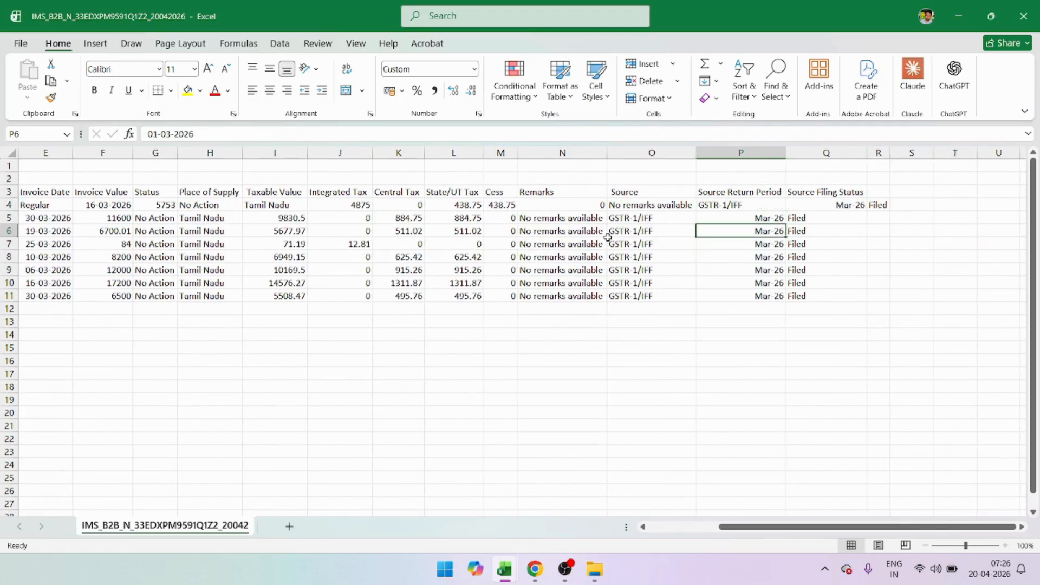
{"action": "key", "text": "Left"}
{"action": "key", "text": "Left"}
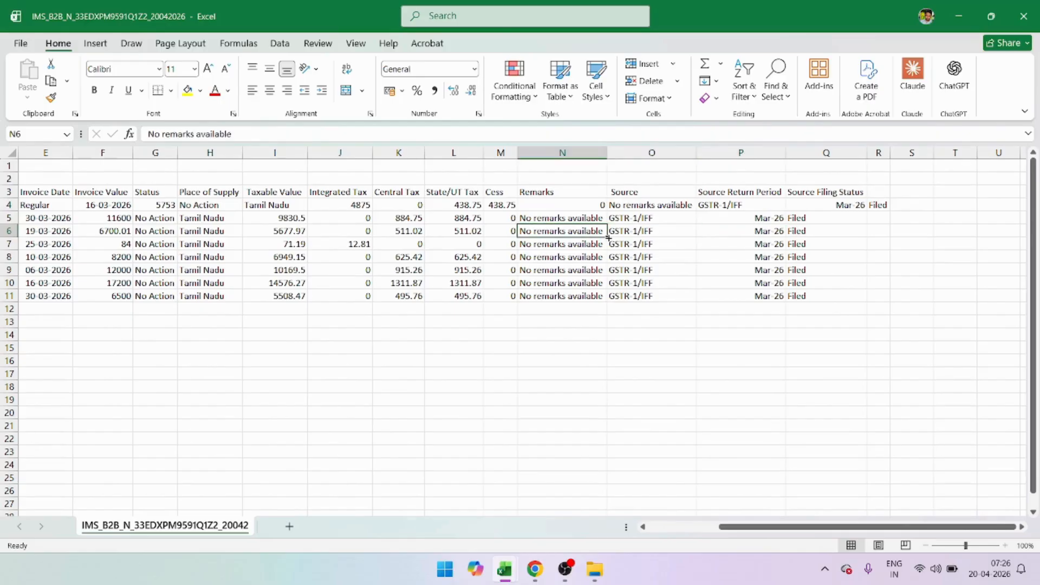
{"action": "key", "text": "Left"}
{"action": "key", "text": "Left"}
{"action": "key", "text": "Left"}
{"action": "key", "text": "Left"}
{"action": "key", "text": "Left"}
{"action": "key", "text": "Left"}
{"action": "key", "text": "Left"}
{"action": "key", "text": "Left"}
{"action": "key", "text": "Left"}
{"action": "key", "text": "Left"}
{"action": "key", "text": "Left"}
{"action": "key", "text": "Left"}
{"action": "key", "text": "Left"}
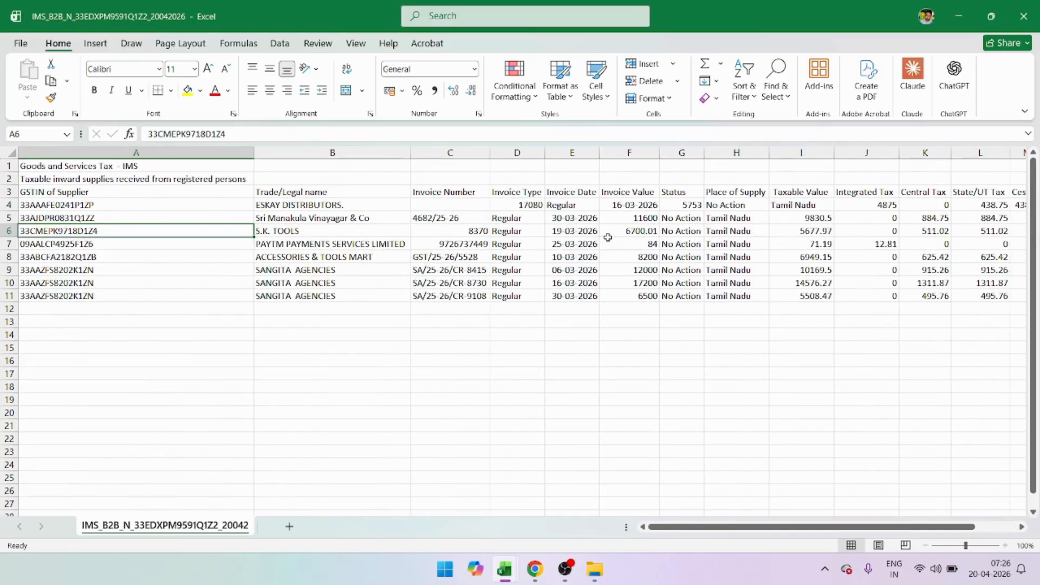
{"action": "key", "text": "Right"}
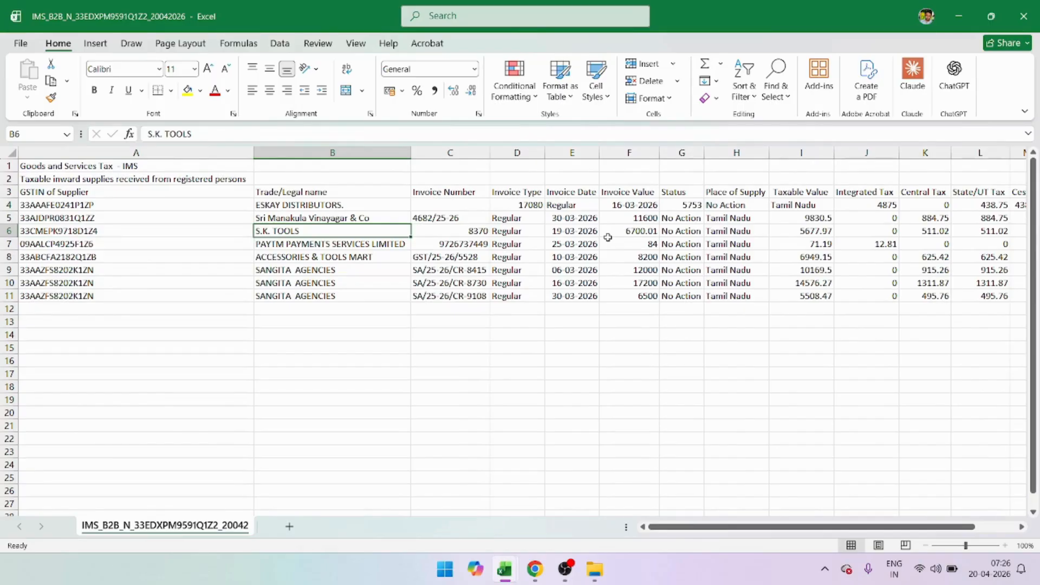
{"action": "key", "text": "Right"}
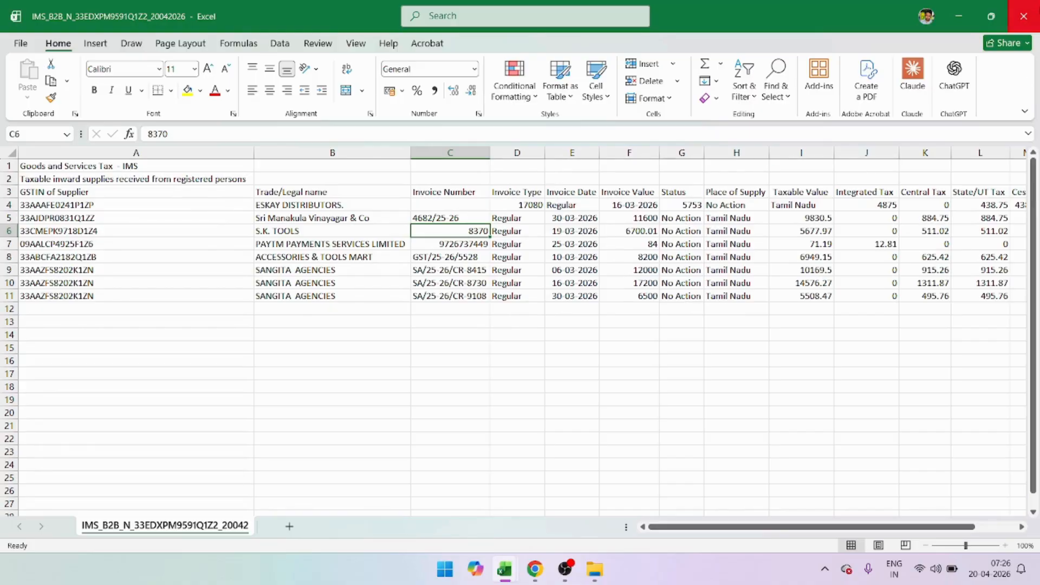
Close the CSV file without saving and go back from the B2B invoice list to the IMS Dashboard in Chrome
{"action": "left_click", "coordinate": [1037, 4]}
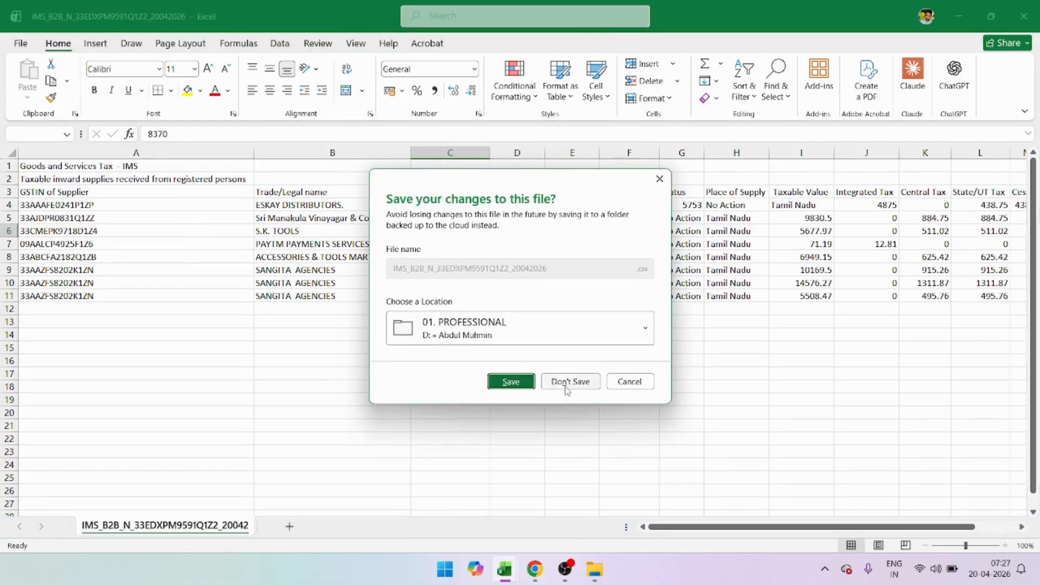
{"action": "left_click", "coordinate": [569, 381]}
{"action": "left_click", "coordinate": [535, 569]}
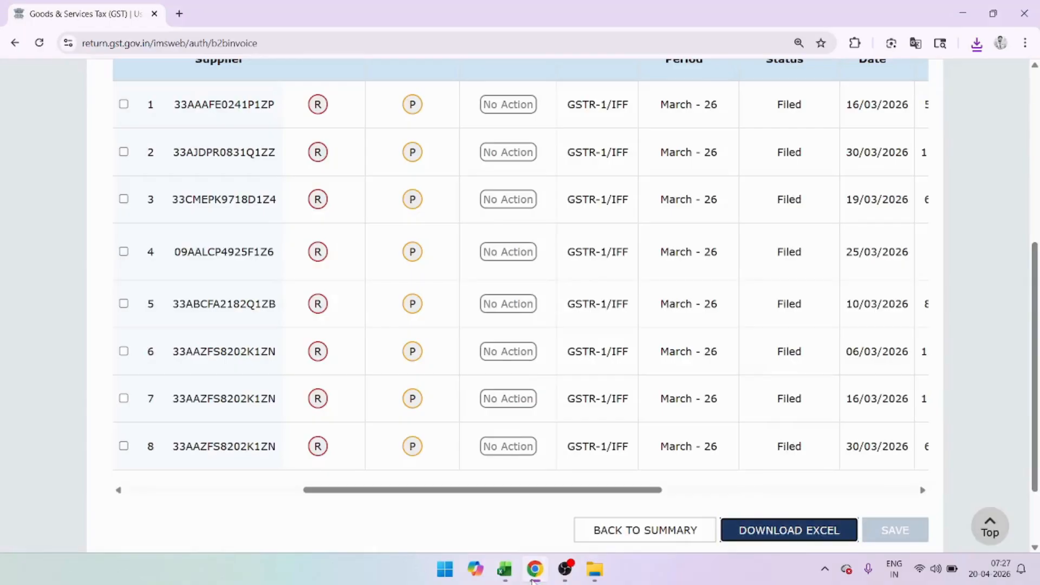
{"action": "left_click", "coordinate": [596, 531]}
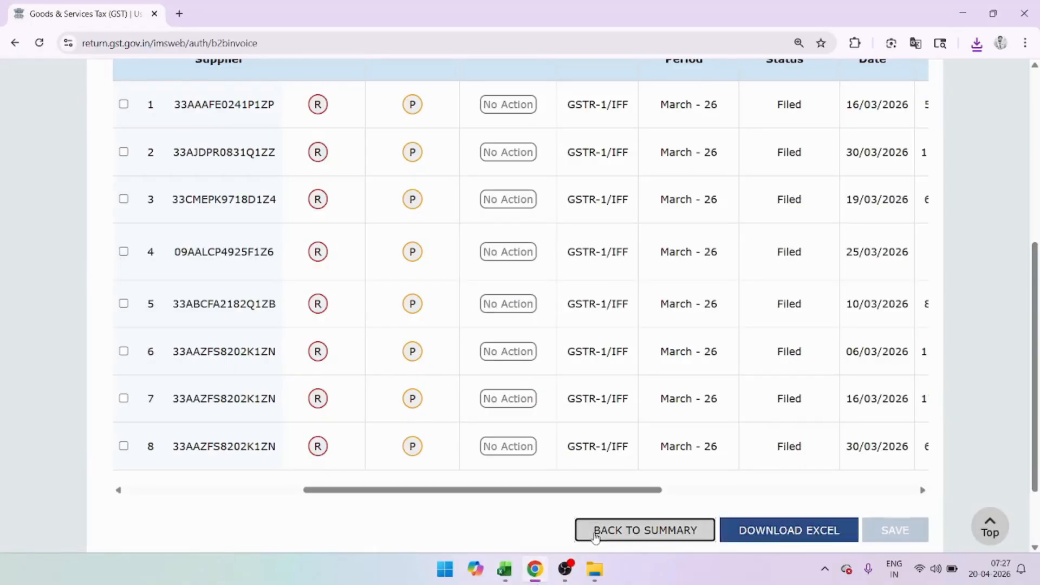
{"action": "scroll", "coordinate": [546, 441], "scroll_direction": "down", "scroll_amount": 4}
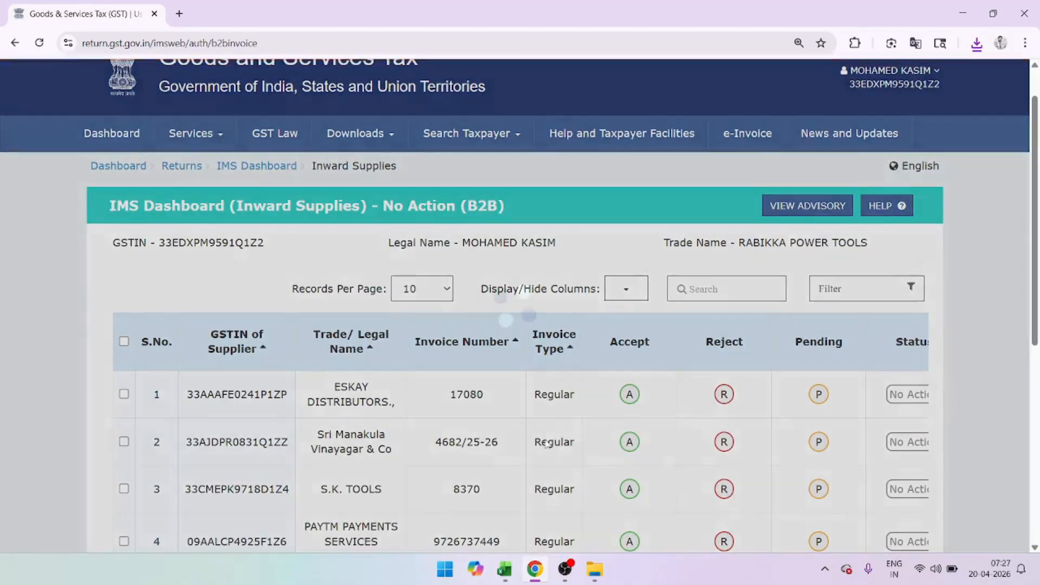
{"action": "key", "text": "alt+Left"}
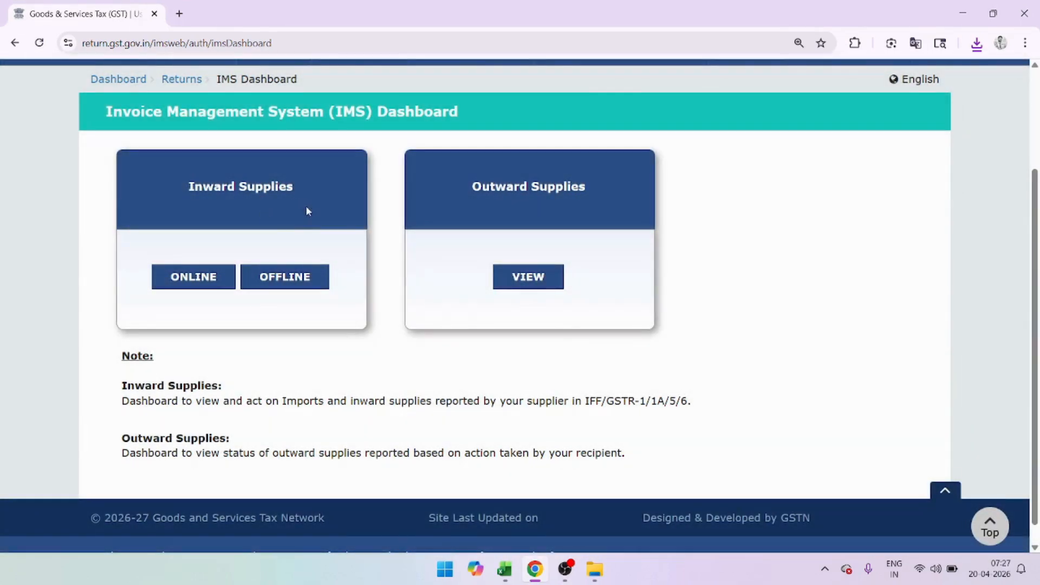
Open the offline option for Inward Supplies, request generation of the JSON file to download, and check the request again
{"action": "left_click", "coordinate": [281, 284]}
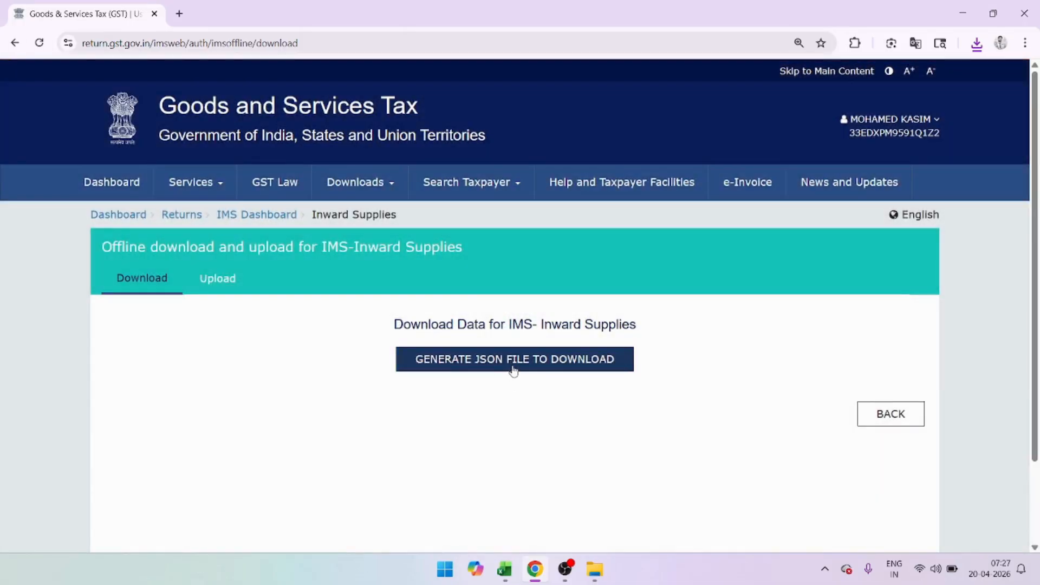
{"action": "left_click", "coordinate": [514, 359]}
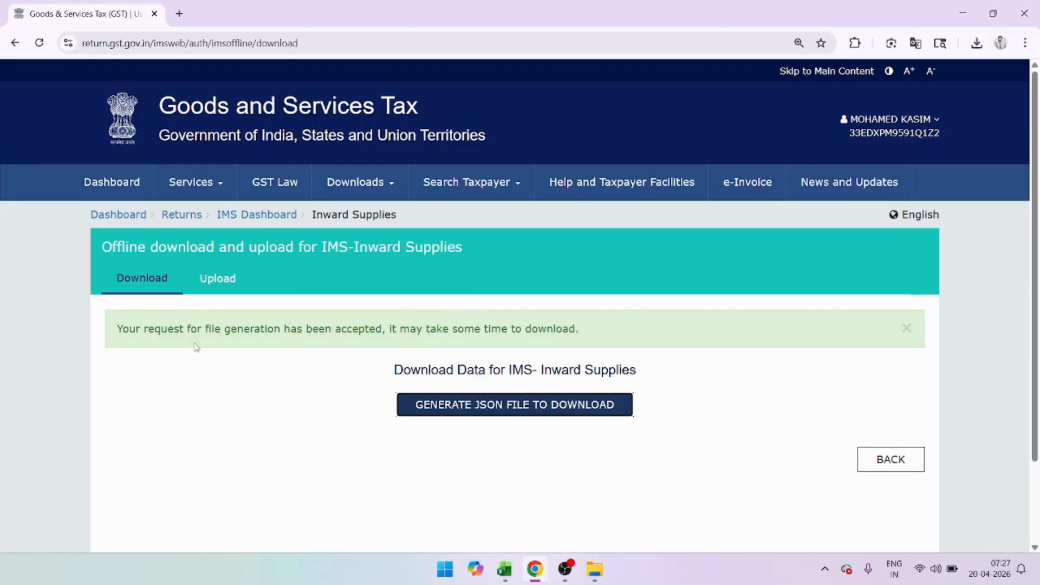
{"action": "left_click", "coordinate": [445, 412]}
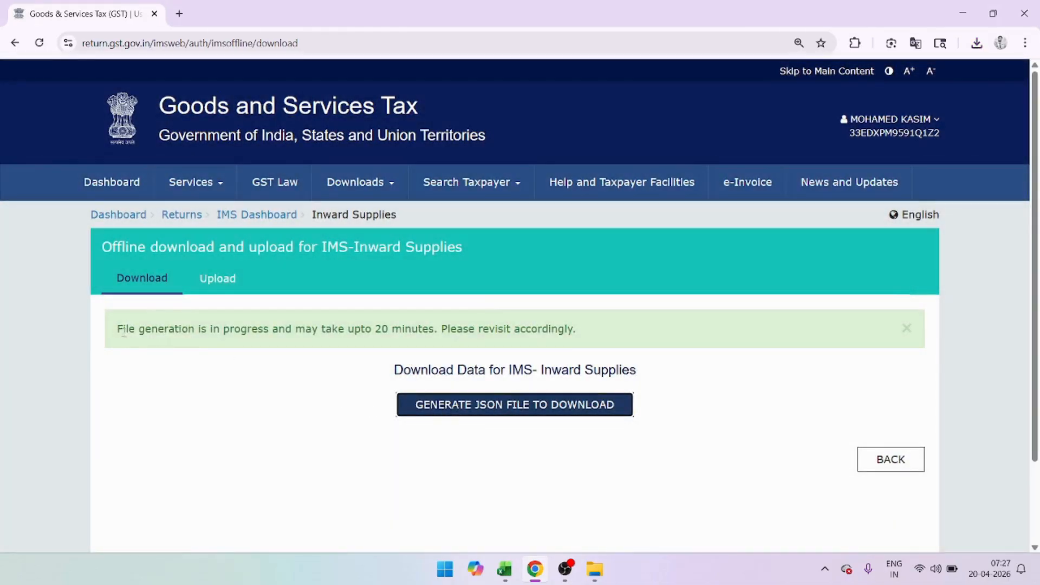
Read the file generation notice, and download the generated IMS offline ZIP file into the 01. PROFESSIONAL folder
{"action": "left_click_drag", "start_coordinate": [124, 332], "coordinate": [579, 336]}
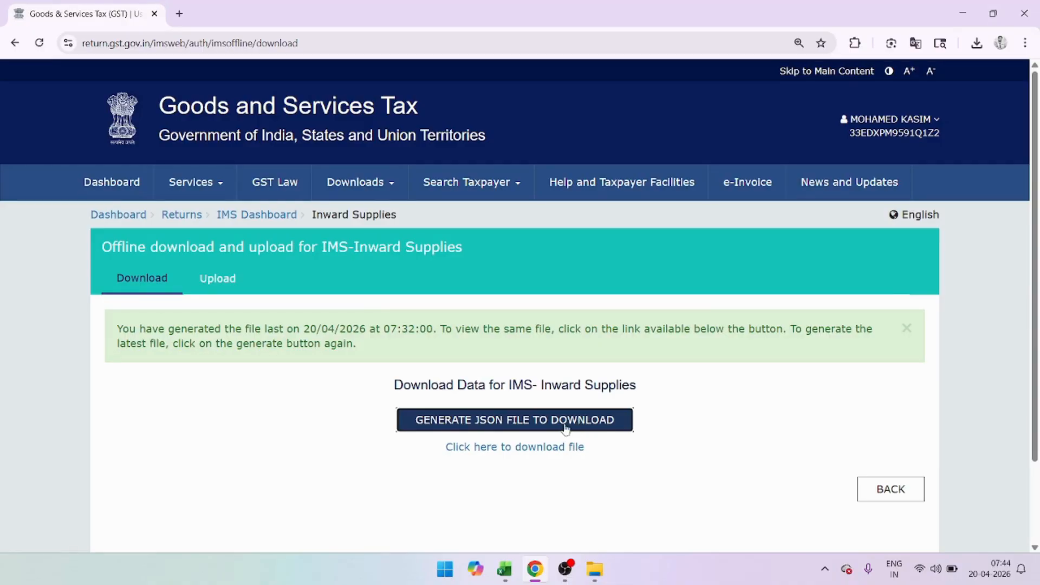
{"action": "left_click", "coordinate": [541, 453]}
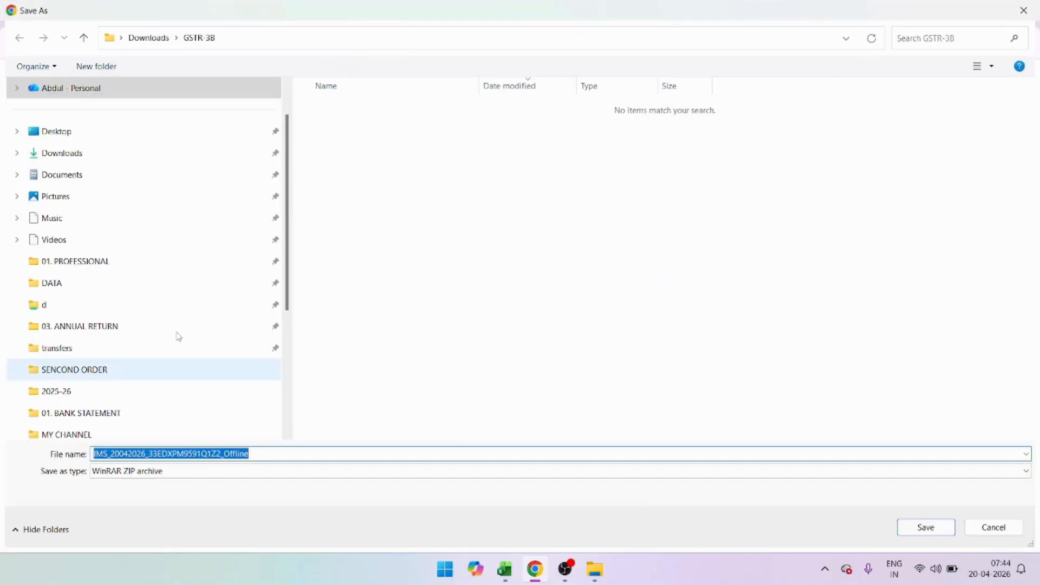
{"action": "left_click", "coordinate": [62, 265]}
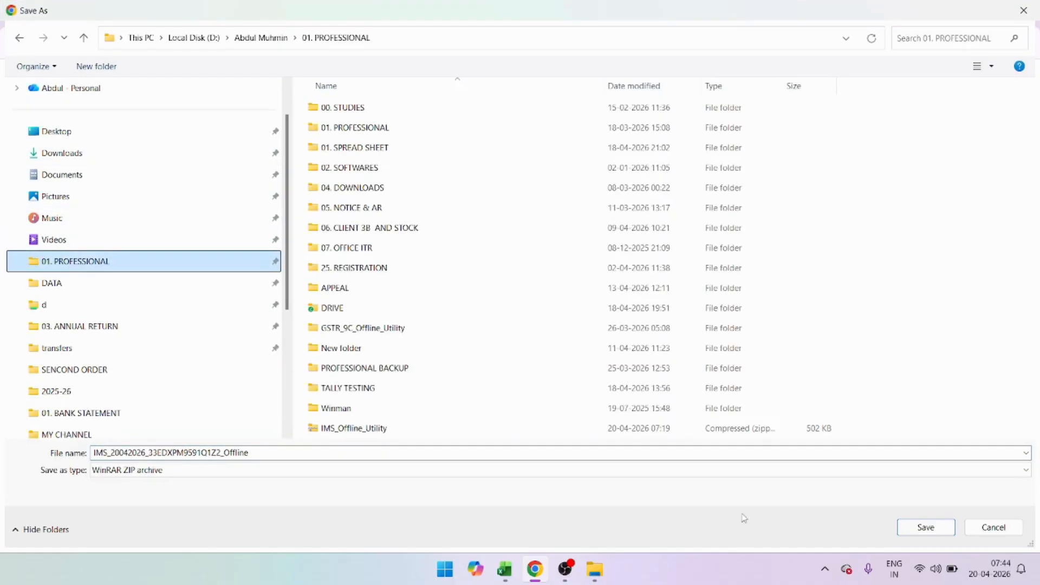
{"action": "left_click", "coordinate": [912, 527]}
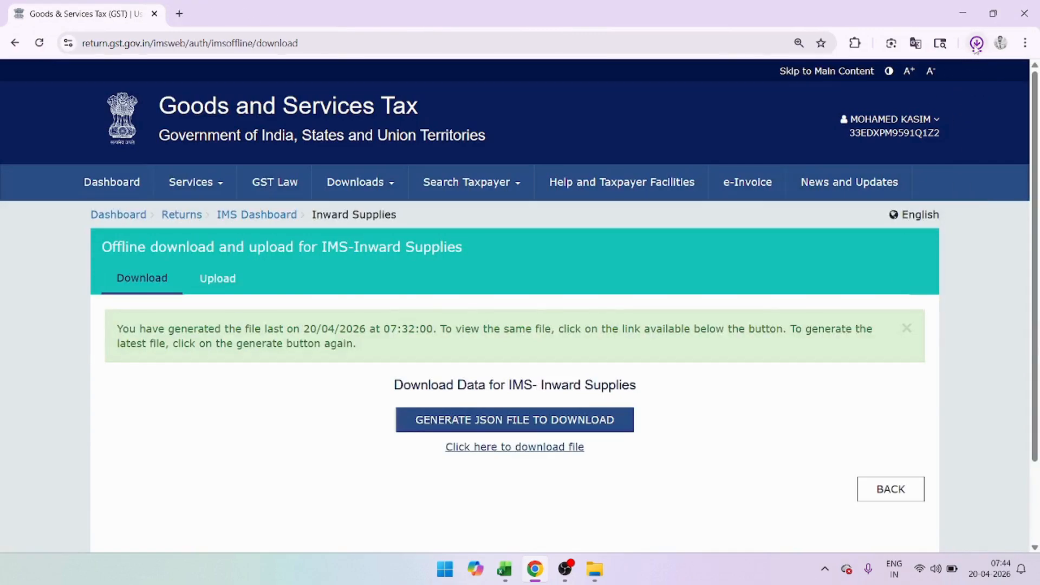
Show the downloaded IMS offline ZIP file in its folder and move it into the TALLY TESTING folder
{"action": "left_click", "coordinate": [976, 44]}
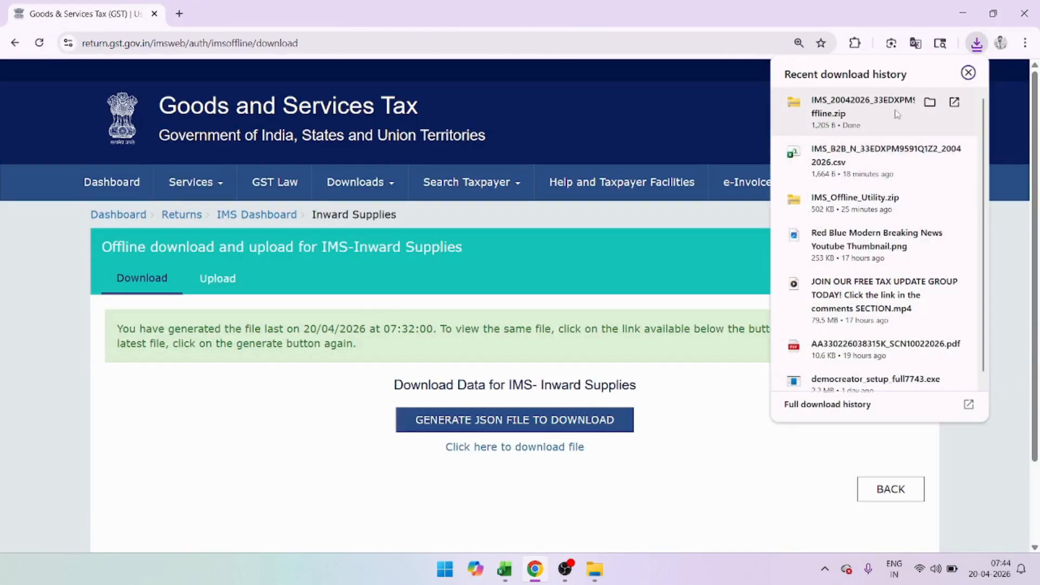
{"action": "left_click", "coordinate": [929, 102]}
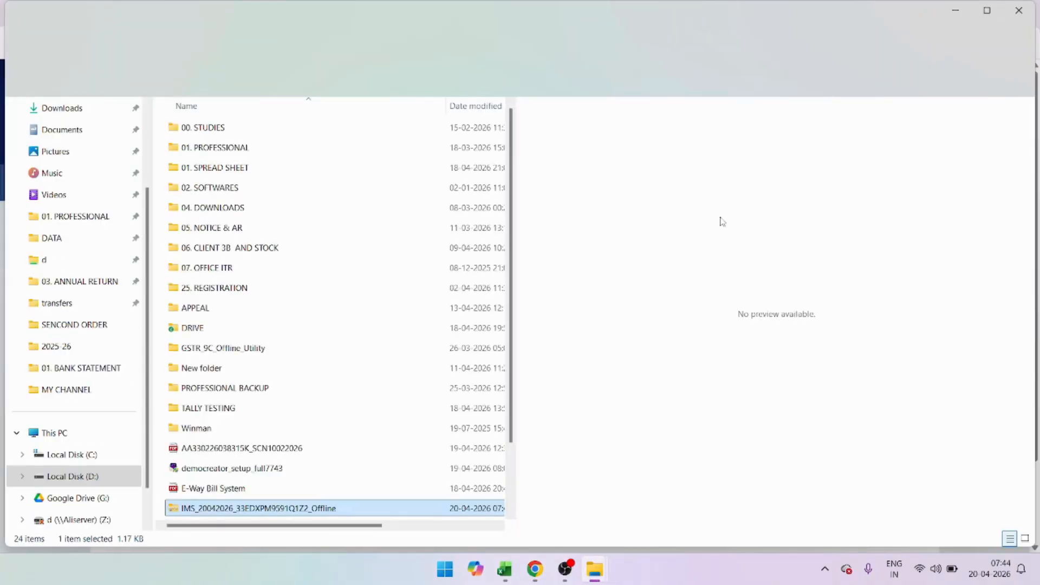
{"action": "scroll", "coordinate": [413, 348], "scroll_direction": "down", "scroll_amount": 2}
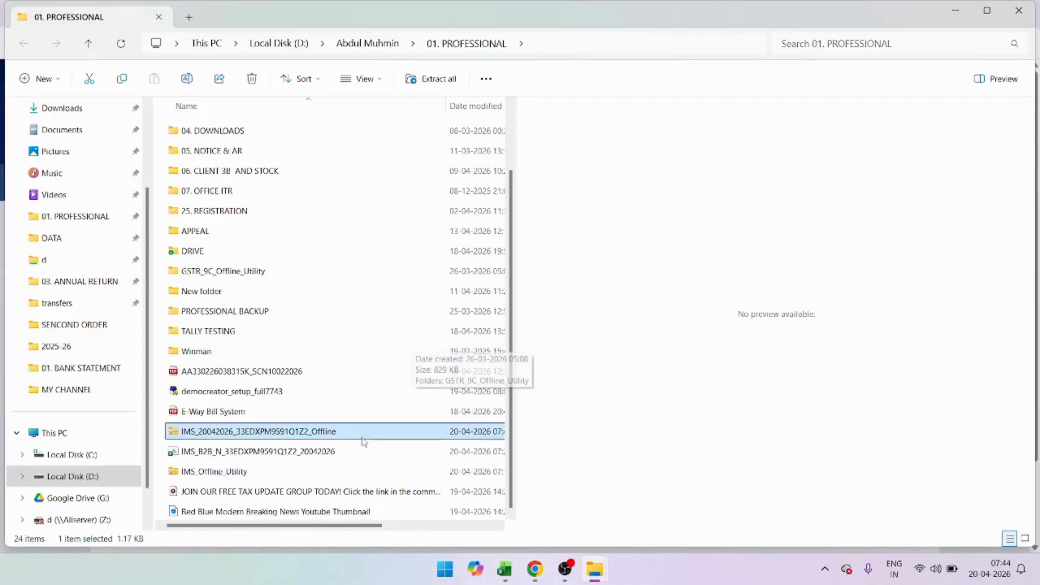
{"action": "right_click", "coordinate": [370, 434]}
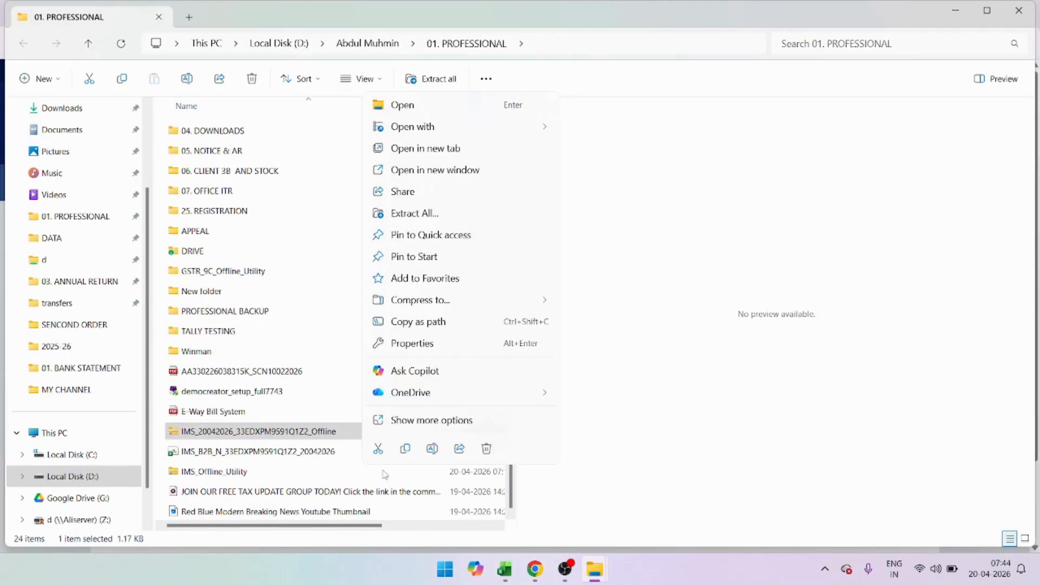
{"action": "left_click", "coordinate": [378, 448]}
{"action": "double_click", "coordinate": [251, 332]}
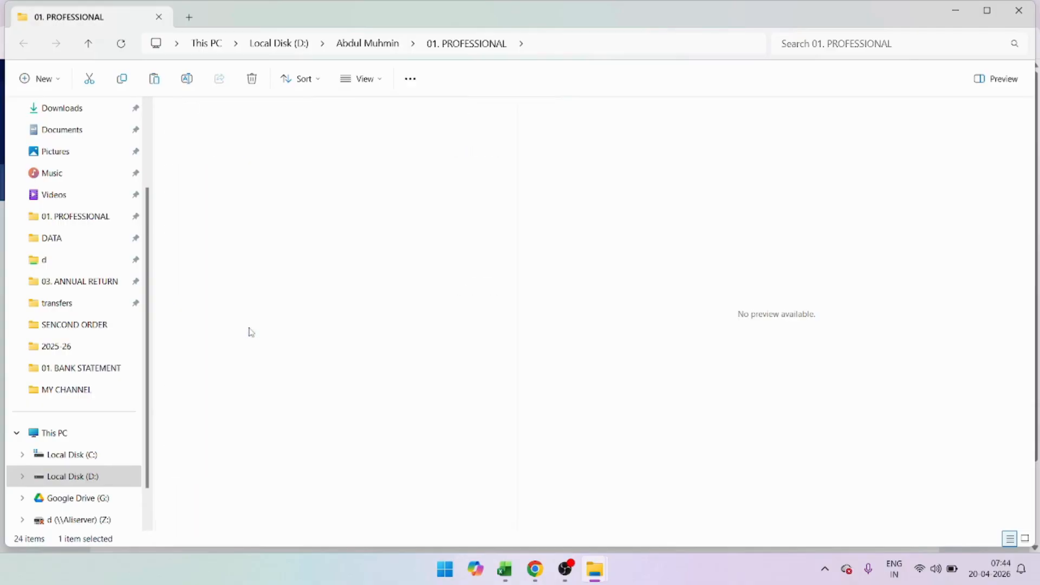
{"action": "right_click", "coordinate": [266, 266]}
{"action": "left_click", "coordinate": [282, 280]}
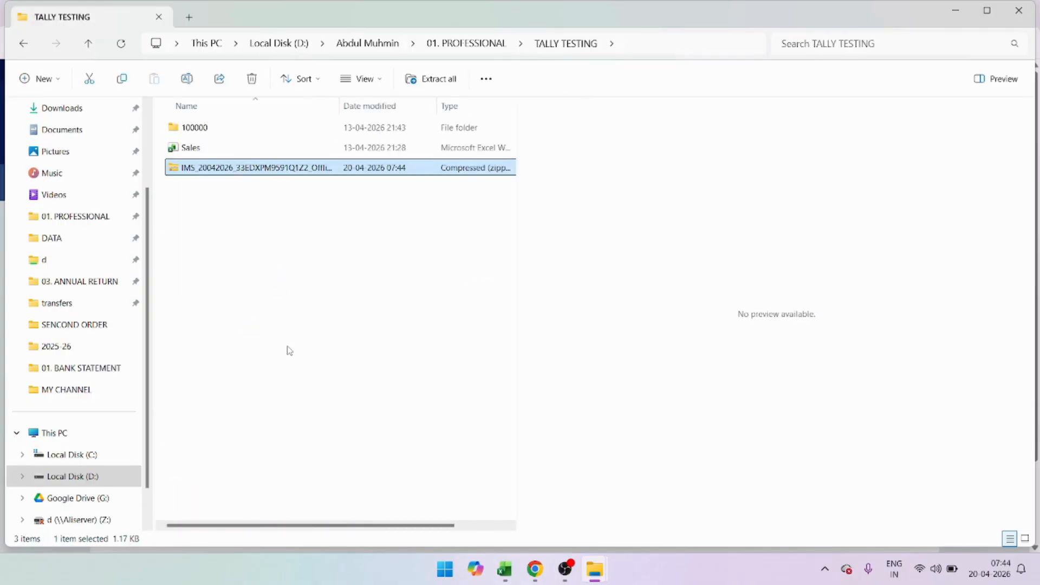
Switch to the IMS Offline Utility workbook in Excel and start opening a downloaded IMS JSON file, accepting the overwriting of existing data
{"action": "key", "text": "alt+d"}
{"action": "left_click", "coordinate": [537, 572]}
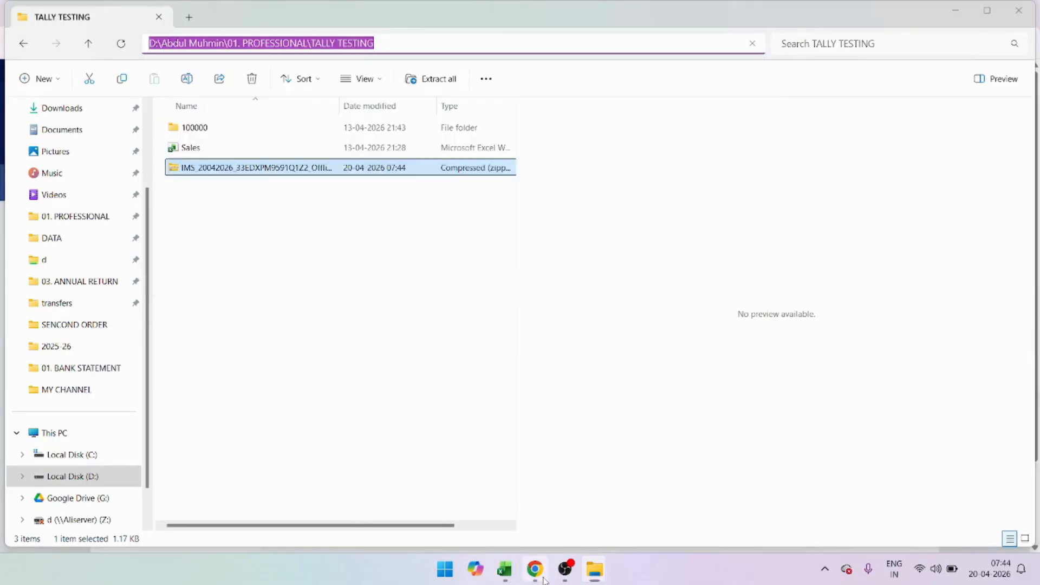
{"action": "left_click", "coordinate": [502, 578]}
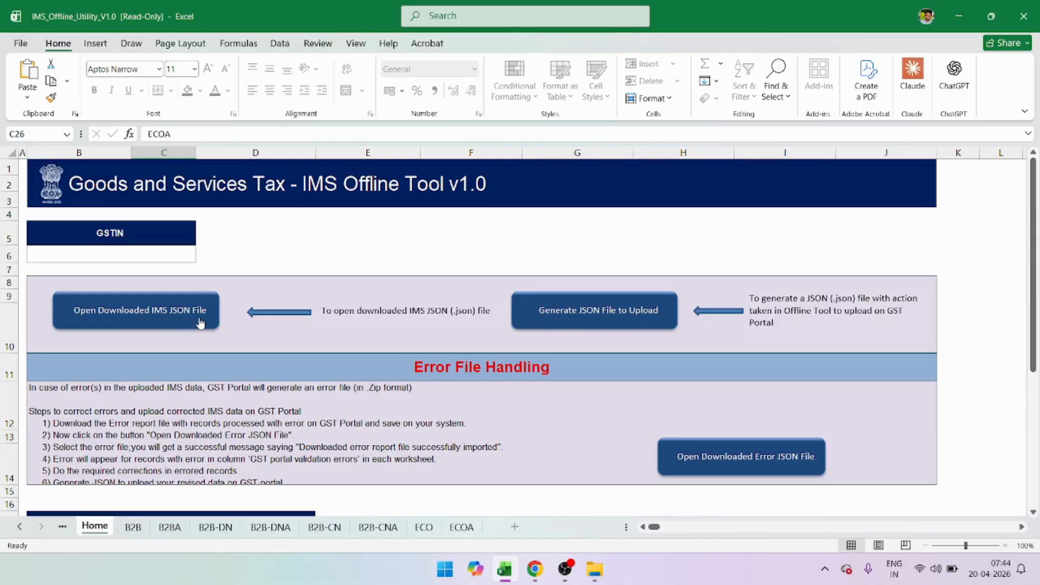
{"action": "left_click", "coordinate": [165, 316]}
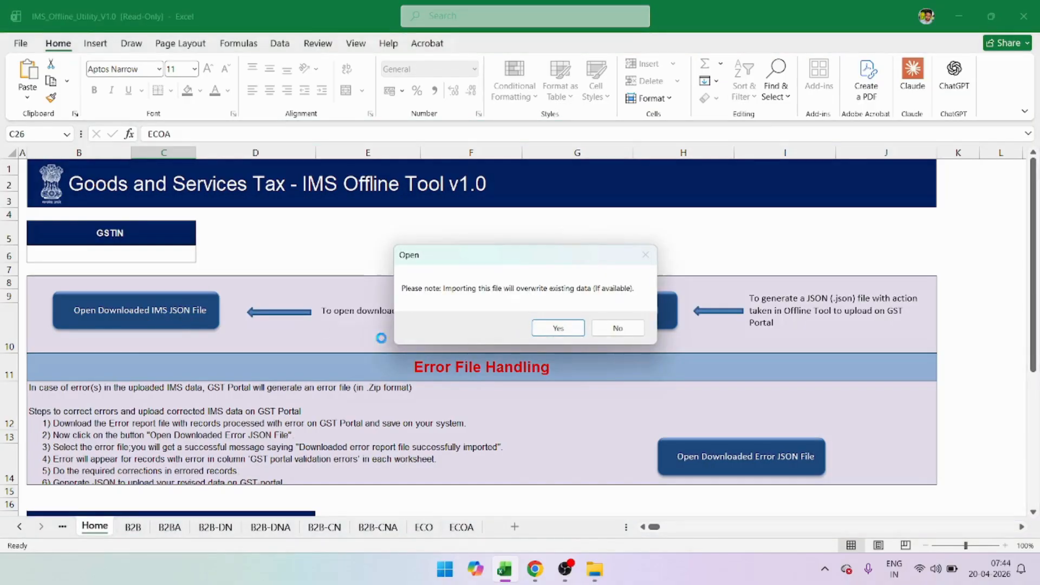
{"action": "left_click", "coordinate": [548, 325]}
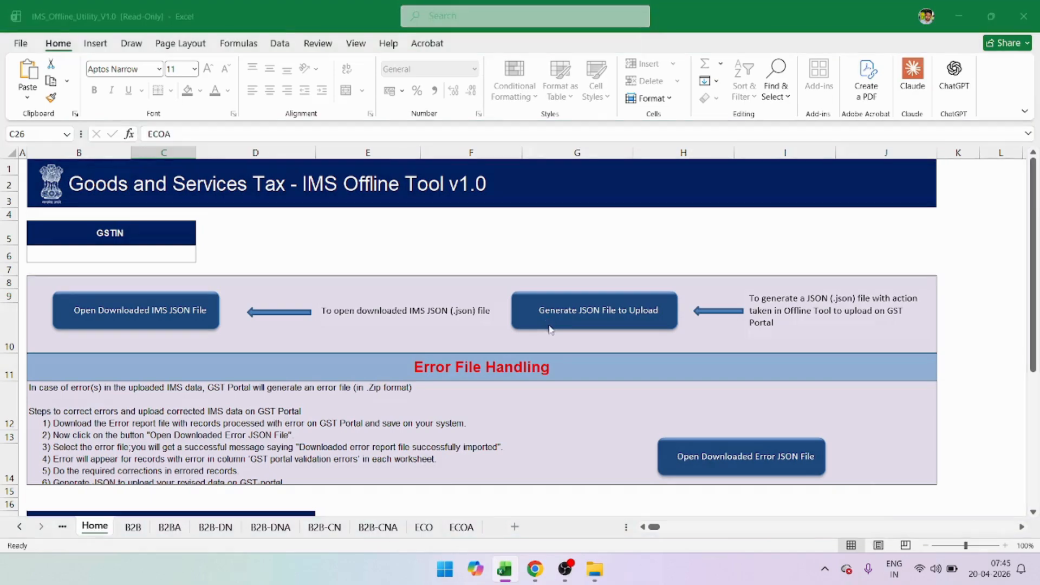
Look for the JSON file in the TALLY TESTING folder inside 01. PROFESSIONAL, and check the file type filter
{"action": "scroll", "coordinate": [77, 184], "scroll_direction": "down", "scroll_amount": 3}
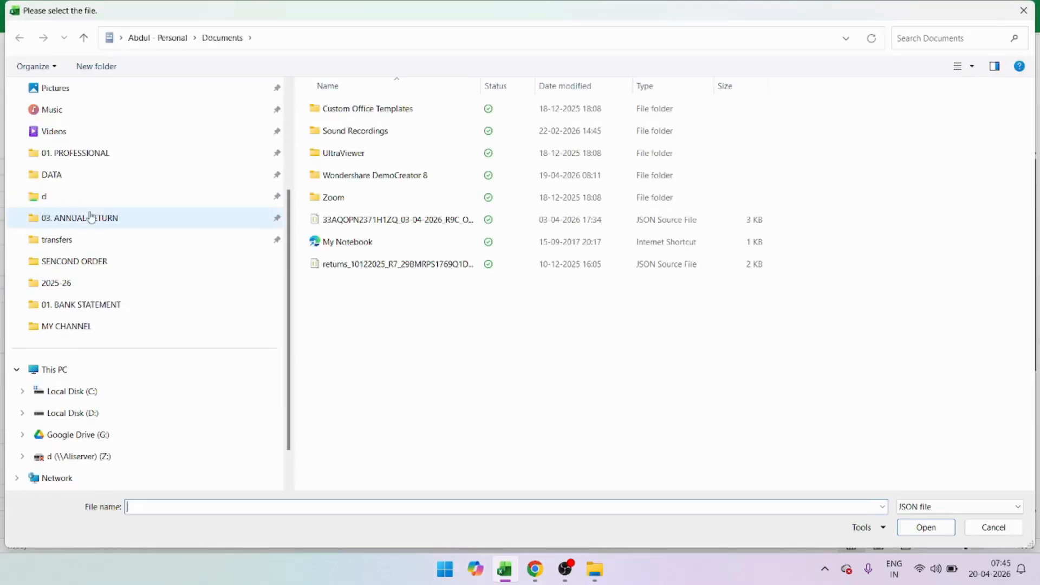
{"action": "left_click", "coordinate": [95, 157]}
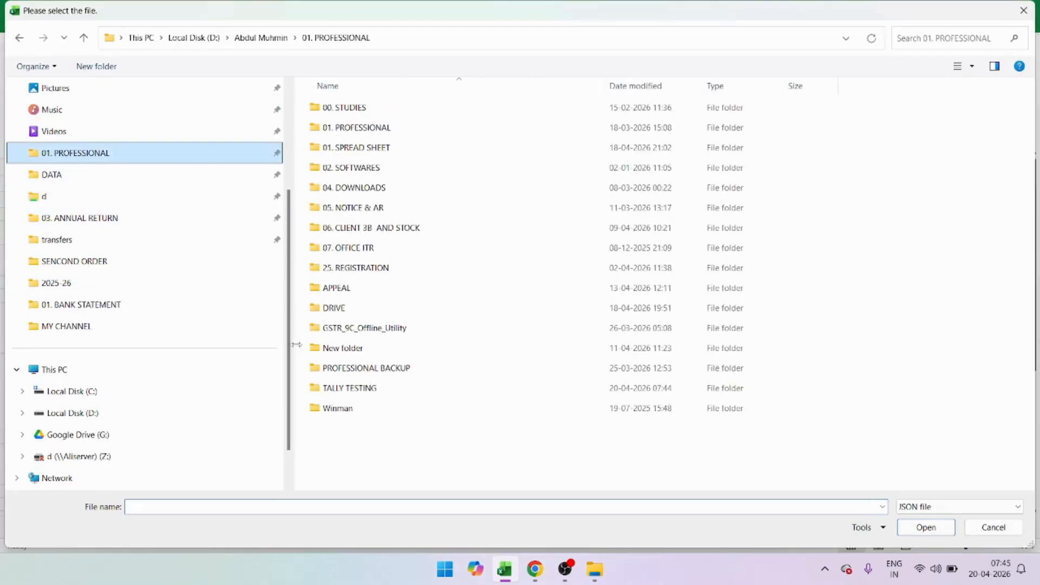
{"action": "double_click", "coordinate": [400, 394]}
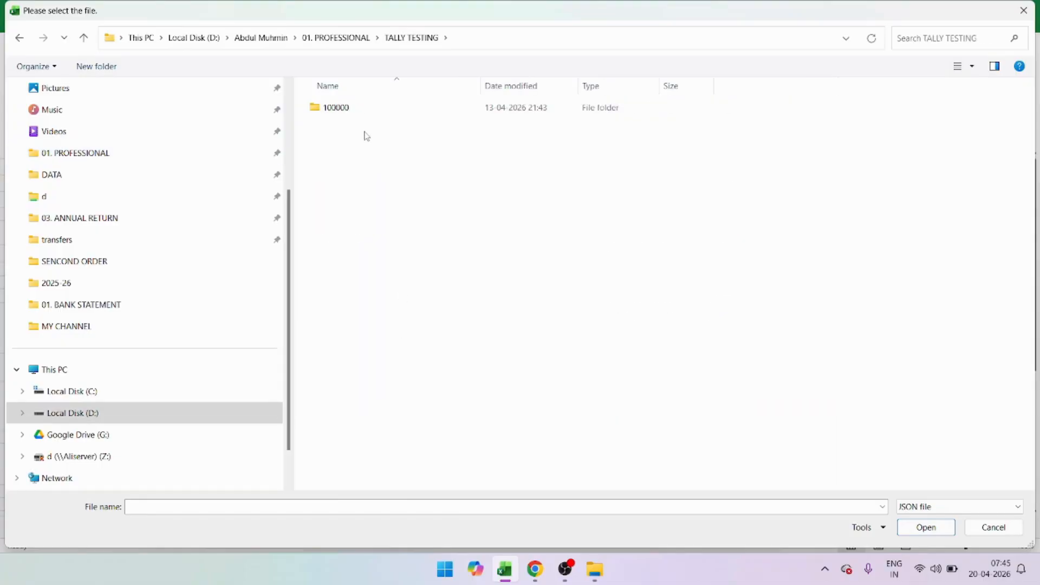
{"action": "left_click", "coordinate": [915, 508]}
{"action": "left_click", "coordinate": [920, 519]}
Switch to the TALLY TESTING folder in File Explorer and extract the IMS offline ZIP file there
{"action": "mouse_move", "coordinate": [595, 568]}
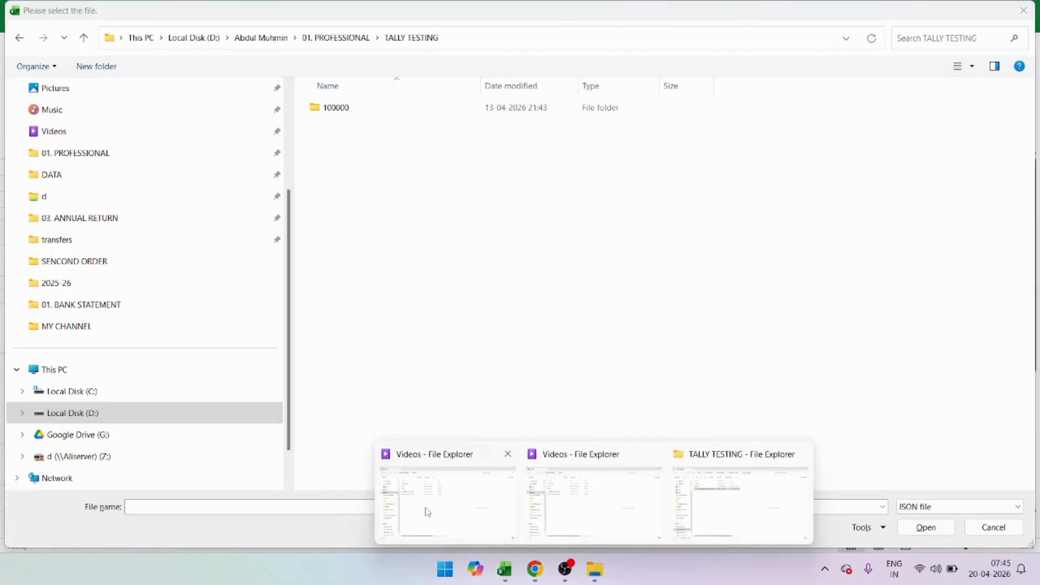
{"action": "left_click", "coordinate": [791, 493]}
{"action": "left_click", "coordinate": [348, 407]}
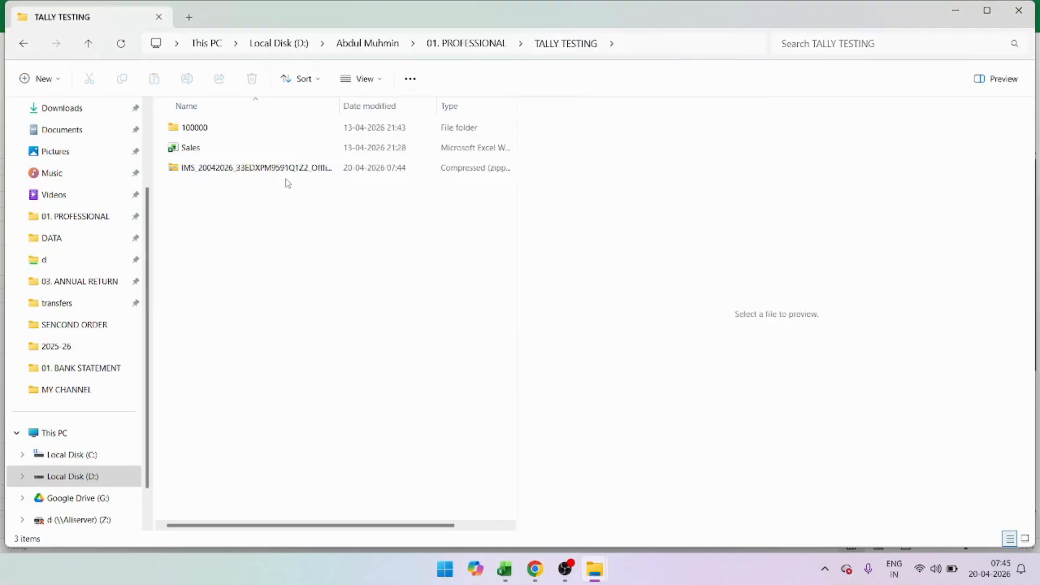
{"action": "left_click", "coordinate": [287, 169]}
{"action": "right_click", "coordinate": [288, 171]}
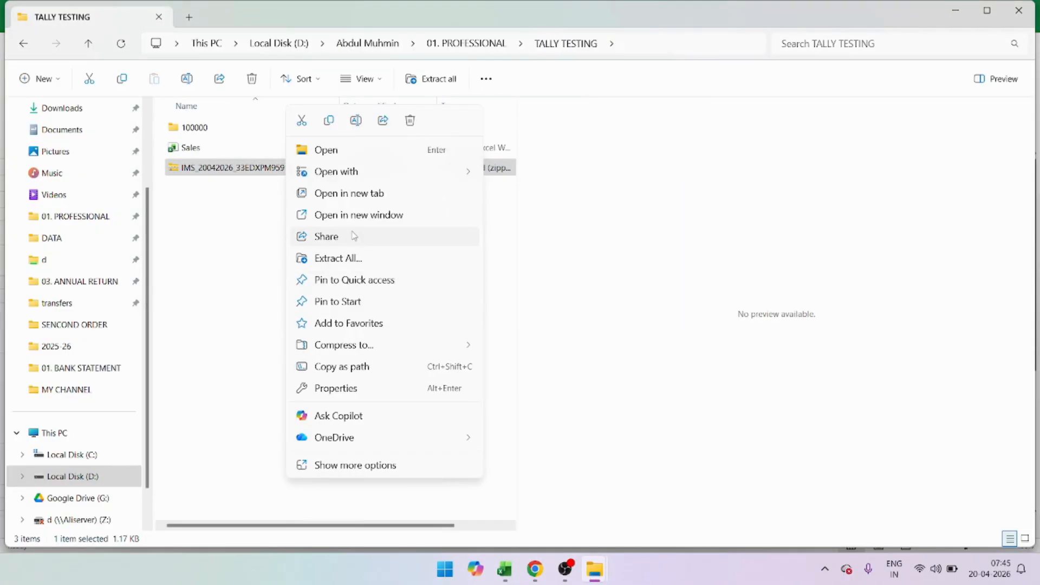
{"action": "left_click", "coordinate": [338, 258]}
{"action": "left_click", "coordinate": [637, 423]}
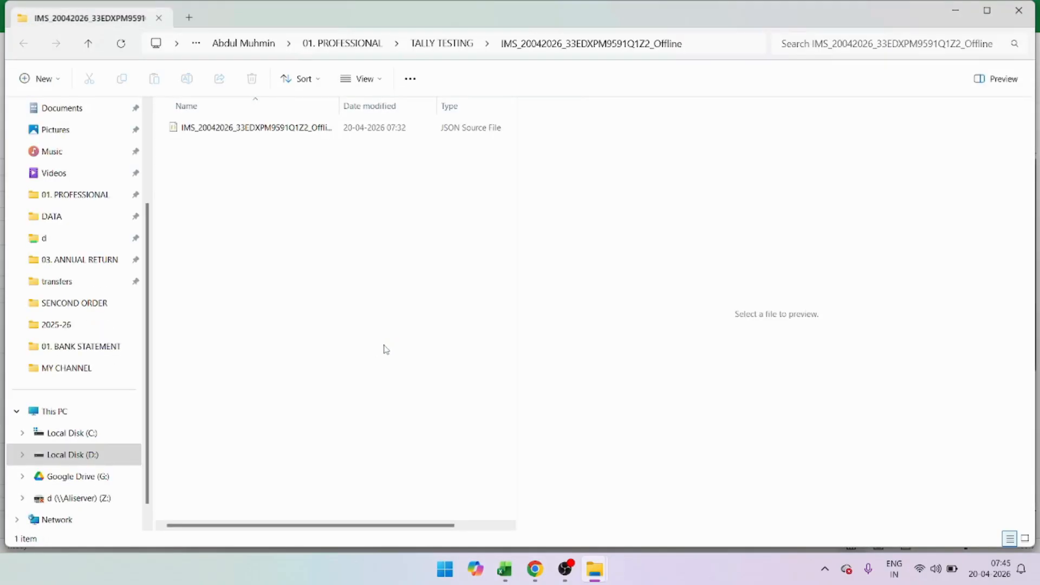
Copy the extracted folder's path and use it to open that folder in Excel's file selection dialog
{"action": "key", "text": "alt+d"}
{"action": "key", "text": "ctrl+c"}
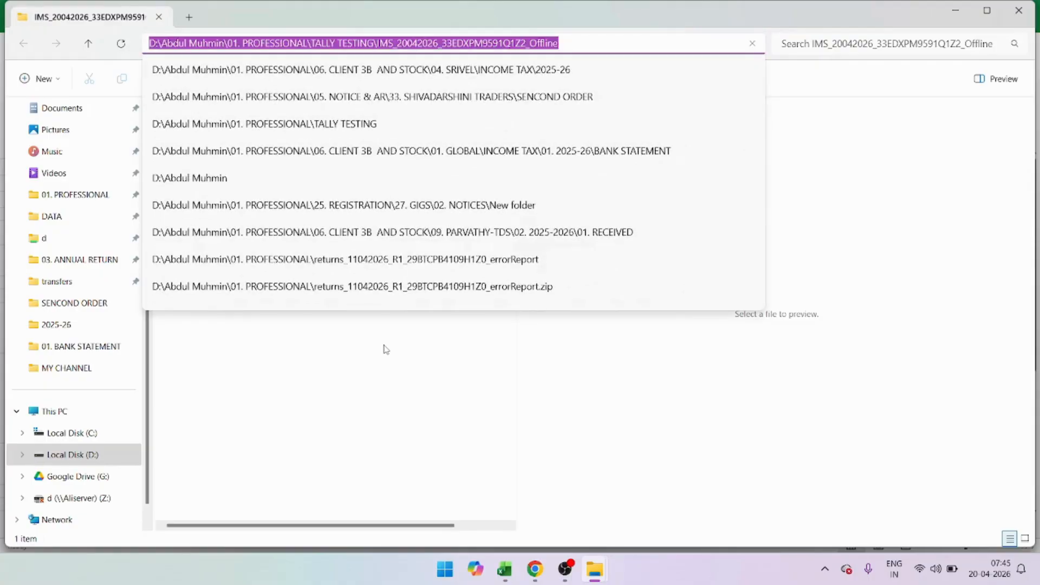
{"action": "key", "text": "alt+Tab"}
{"action": "key", "text": "alt+Tab"}
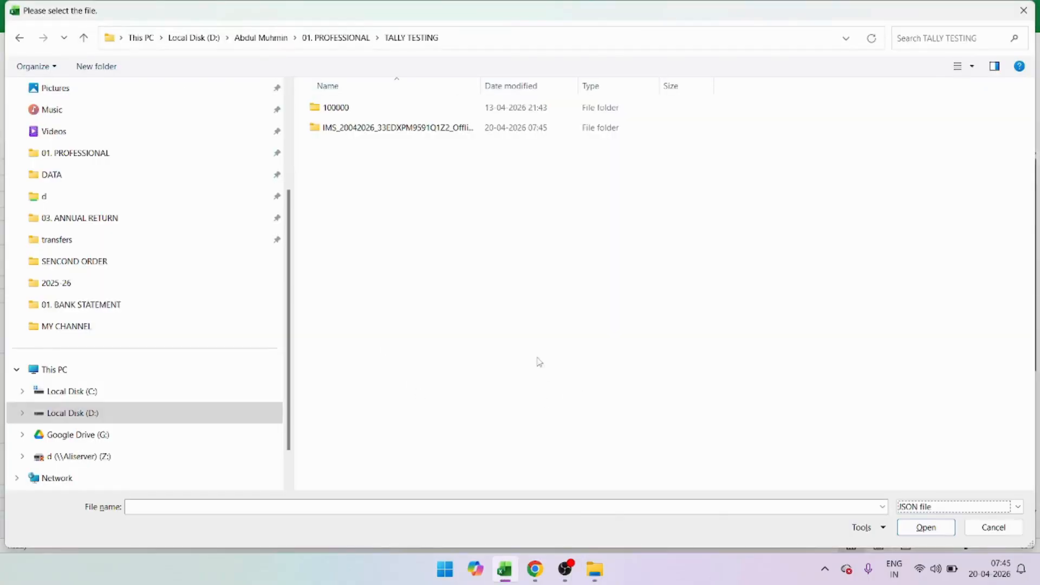
{"action": "key", "text": "alt+d"}
{"action": "key", "text": "BackSpace"}
{"action": "key", "text": "ctrl+v"}
{"action": "key", "text": "Return"}
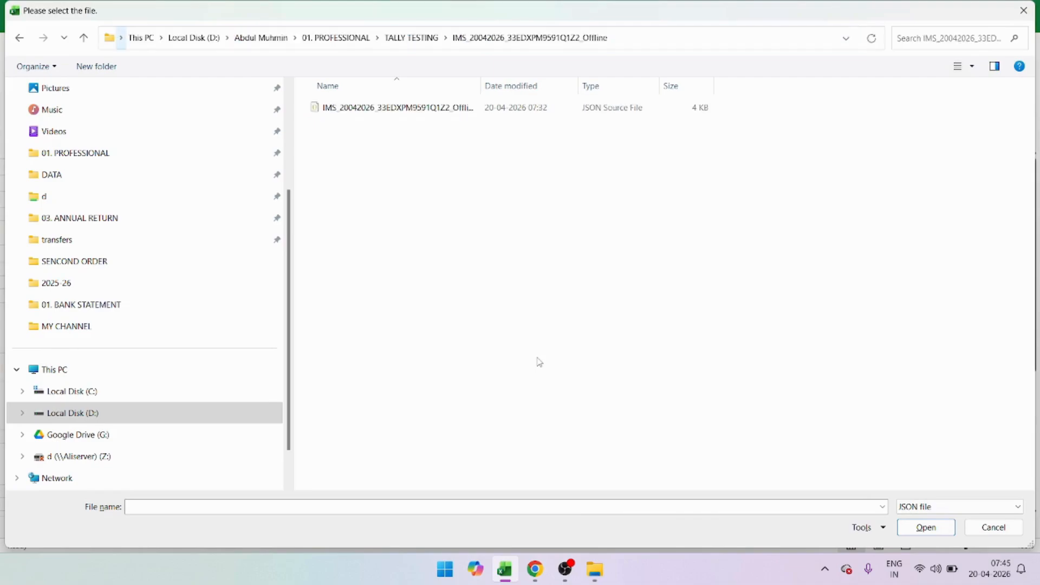
Import the extracted IMS JSON file into the offline utility, and check the GSTIN on the Home sheet
{"action": "left_click", "coordinate": [365, 113]}
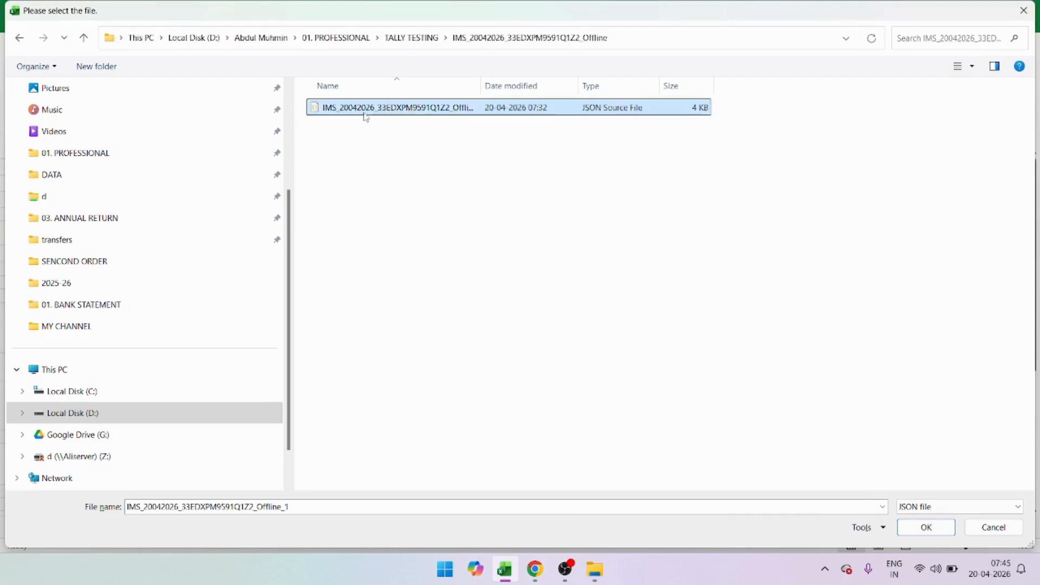
{"action": "double_click", "coordinate": [365, 111]}
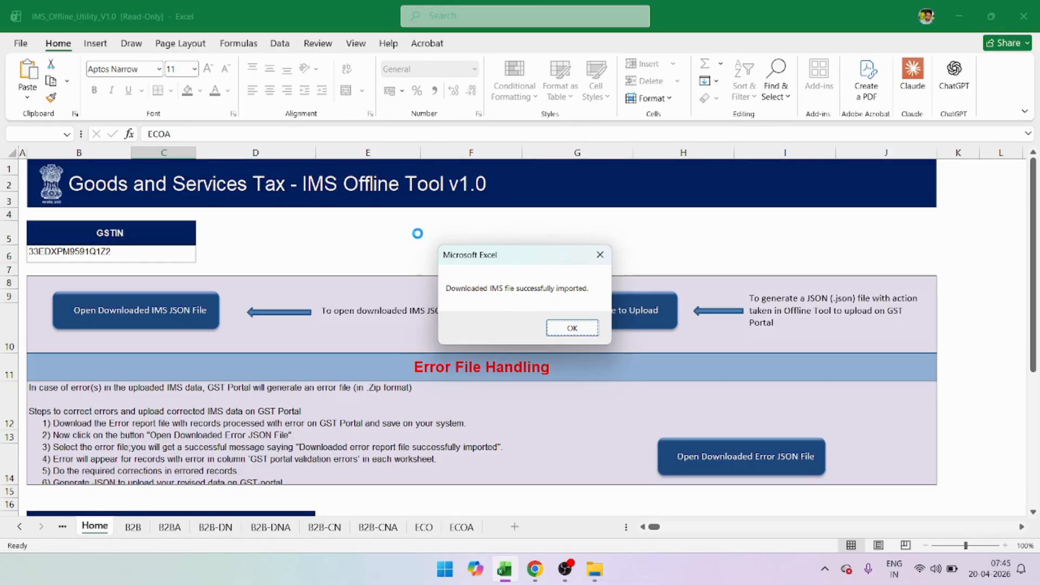
{"action": "left_click", "coordinate": [567, 335]}
{"action": "left_click", "coordinate": [92, 252]}
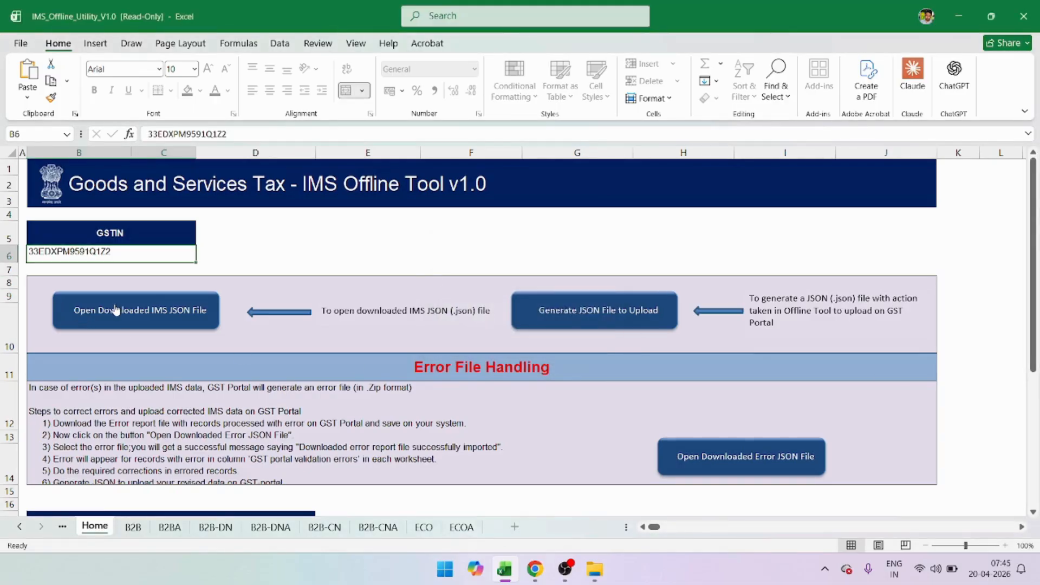
Open the B2B sheet and review its columns from GSTIN of supplier and Trade/Legal name through Invoice Value
{"action": "left_click", "coordinate": [133, 527]}
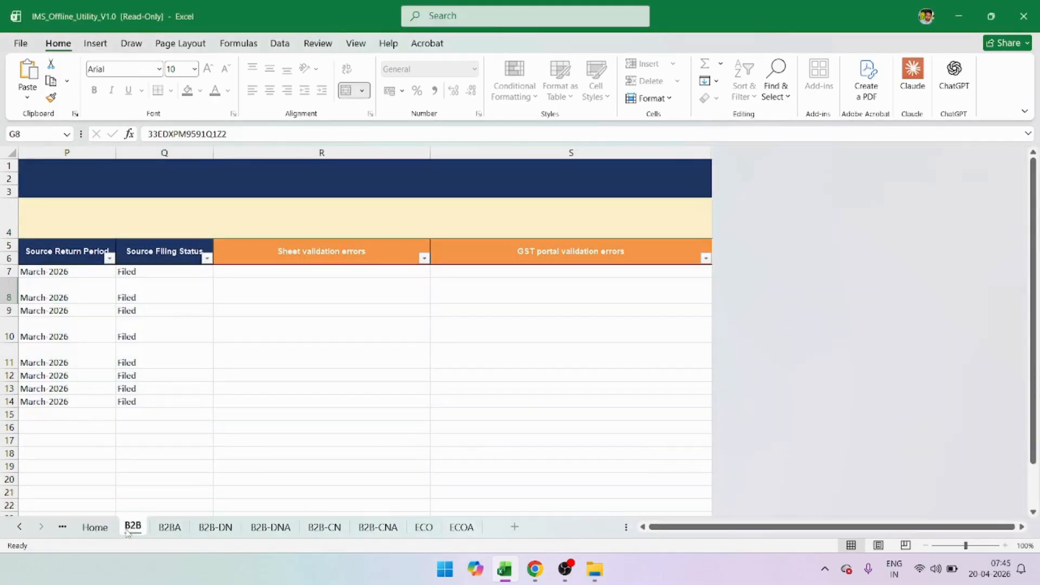
{"action": "left_click_drag", "start_coordinate": [680, 529], "coordinate": [562, 523]}
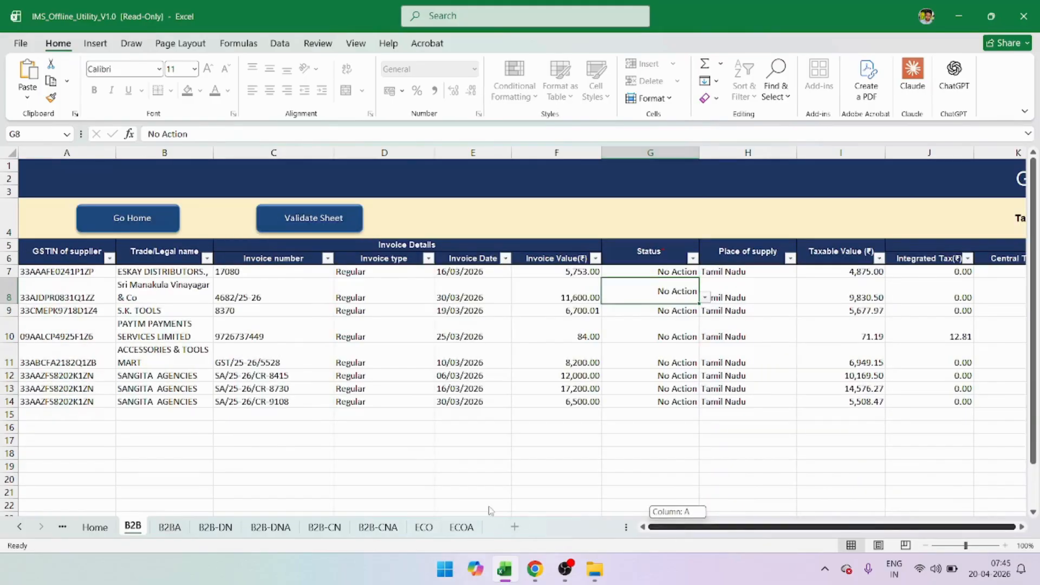
{"action": "left_click", "coordinate": [332, 379]}
{"action": "left_click", "coordinate": [63, 260]}
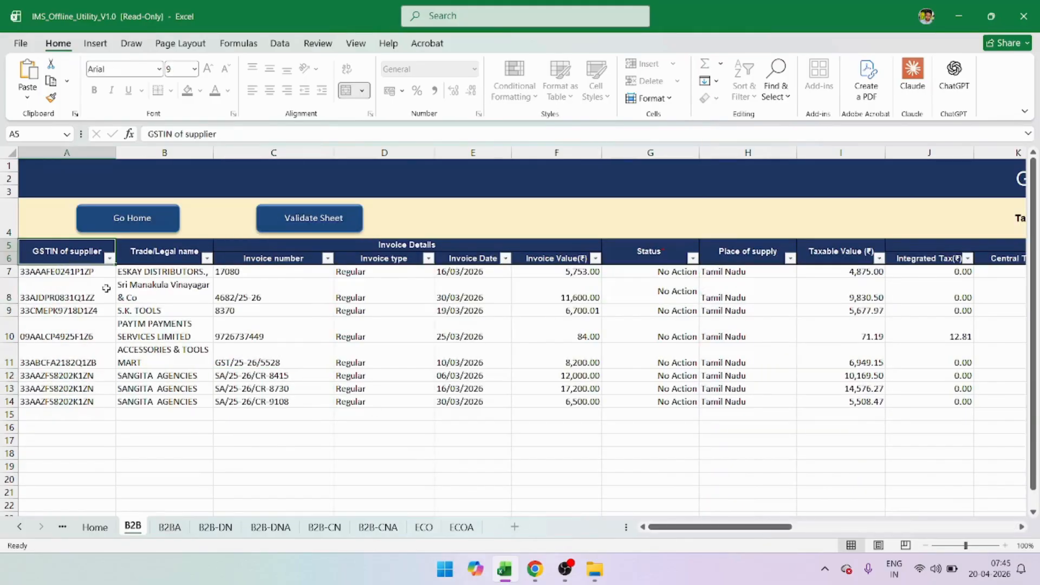
{"action": "left_click", "coordinate": [168, 261]}
{"action": "left_click", "coordinate": [260, 258]}
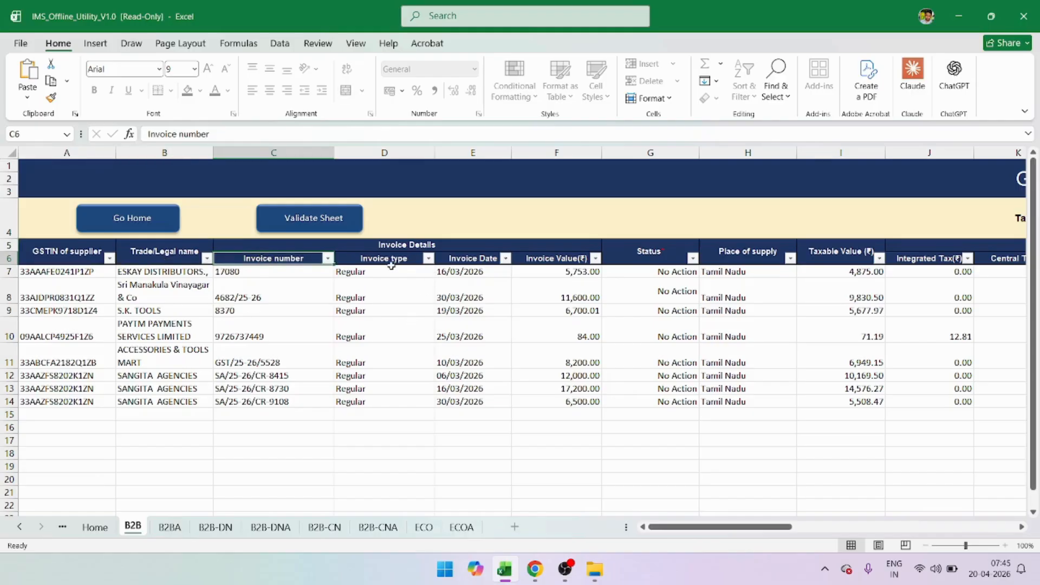
{"action": "left_click", "coordinate": [391, 263]}
{"action": "left_click", "coordinate": [480, 257]}
{"action": "left_click", "coordinate": [568, 257]}
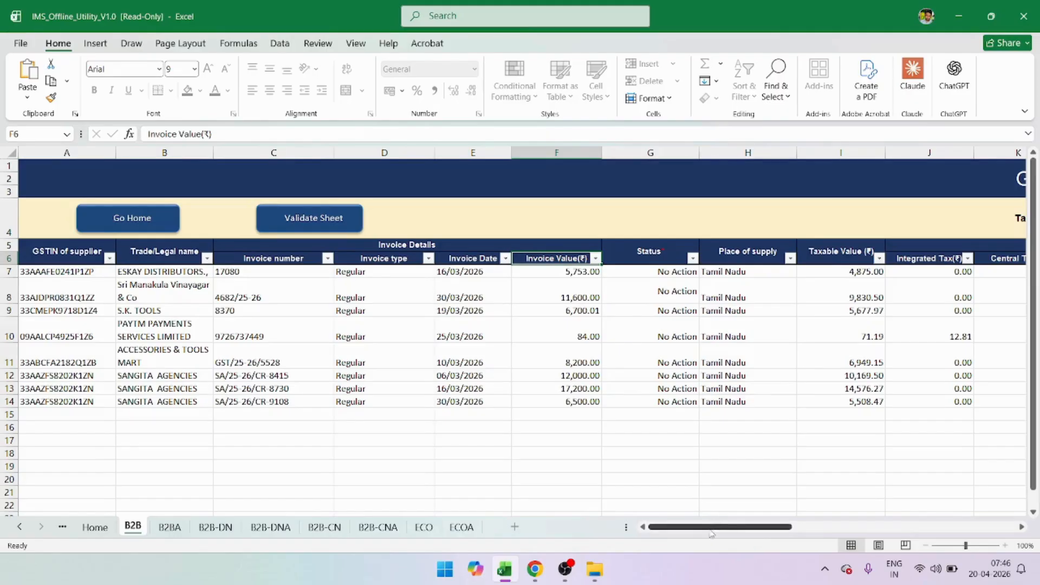
Check the B2B sheet's Status column, and read across the place of supply and tax amounts to Source Filing Status
{"action": "left_click", "coordinate": [655, 253]}
{"action": "left_click", "coordinate": [692, 258]}
{"action": "left_click", "coordinate": [726, 425]}
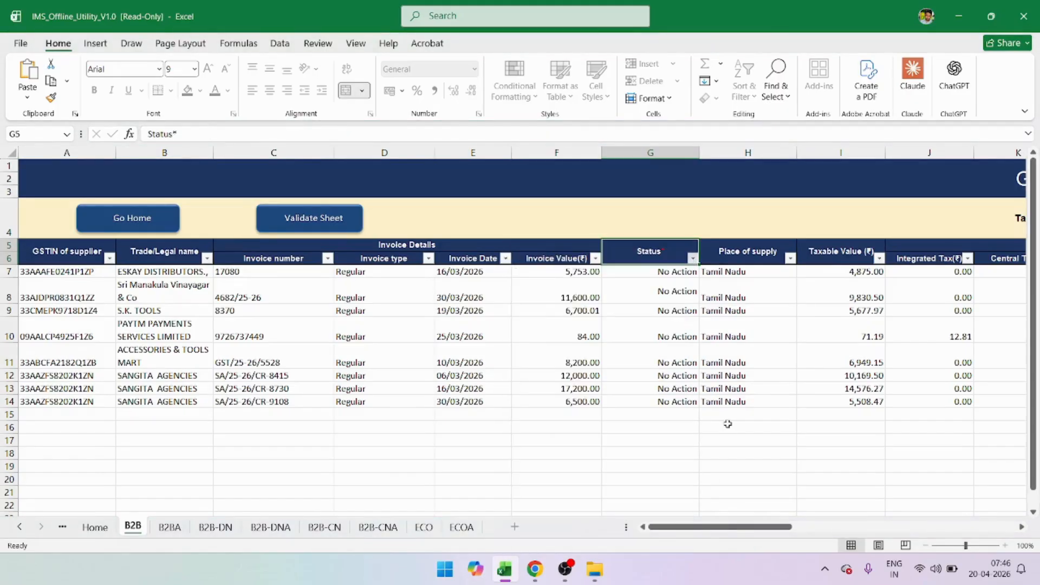
{"action": "left_click_drag", "start_coordinate": [703, 527], "coordinate": [752, 528]}
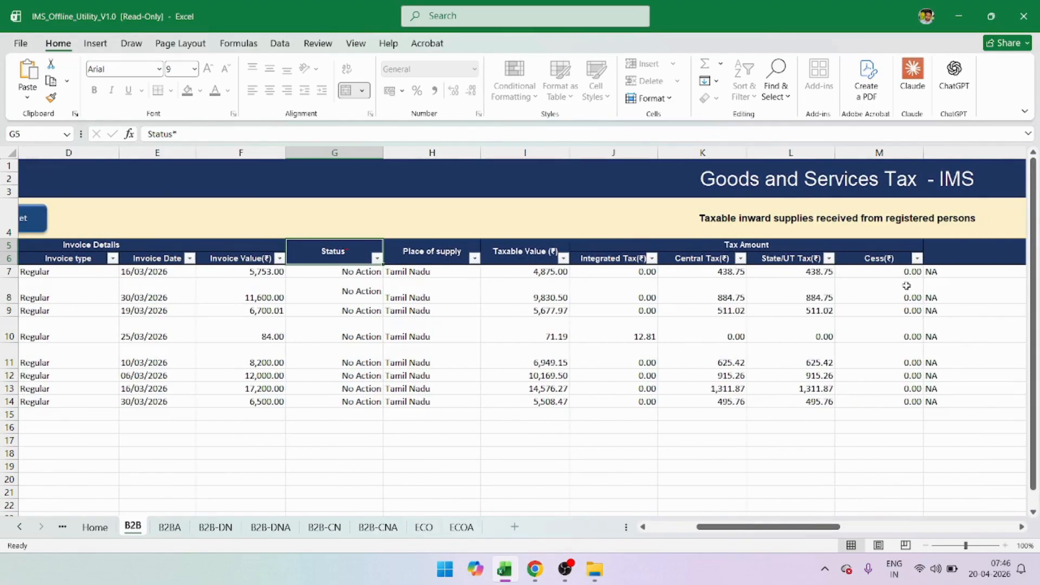
{"action": "left_click_drag", "start_coordinate": [825, 527], "coordinate": [903, 524]}
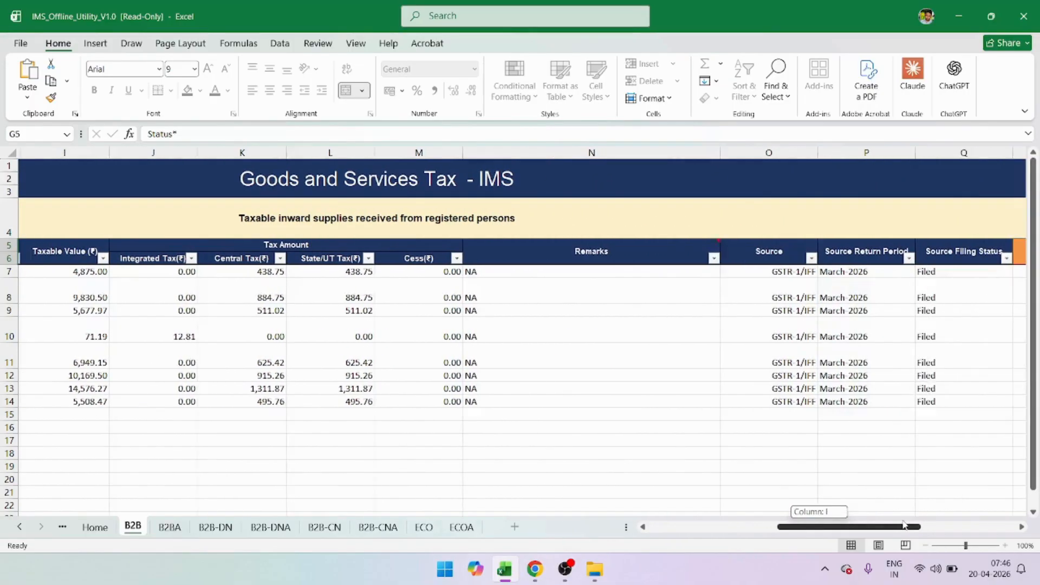
Review the B2B sheet's Remarks filter options, the source and filing status columns, and the sheet and GST portal validation error columns
{"action": "left_click", "coordinate": [603, 271]}
{"action": "left_click", "coordinate": [711, 259]}
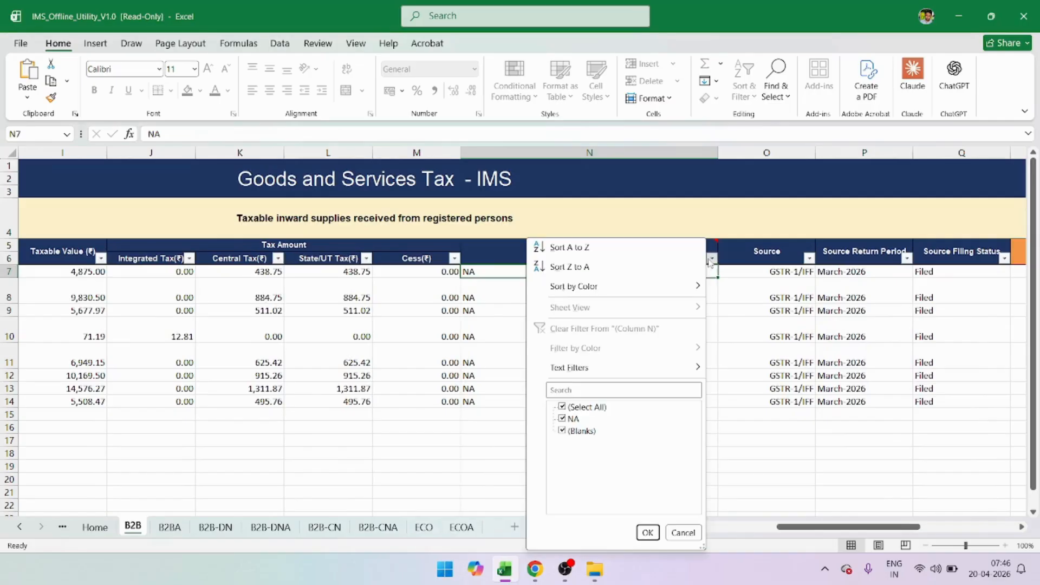
{"action": "left_click", "coordinate": [648, 532]}
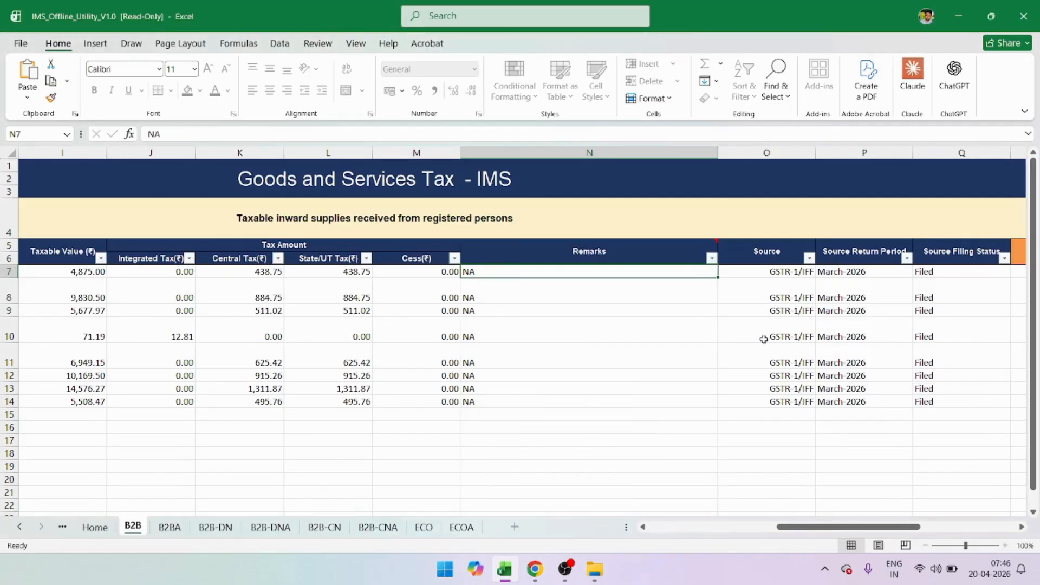
{"action": "left_click_drag", "start_coordinate": [861, 526], "coordinate": [943, 521]}
{"action": "left_click", "coordinate": [501, 270]}
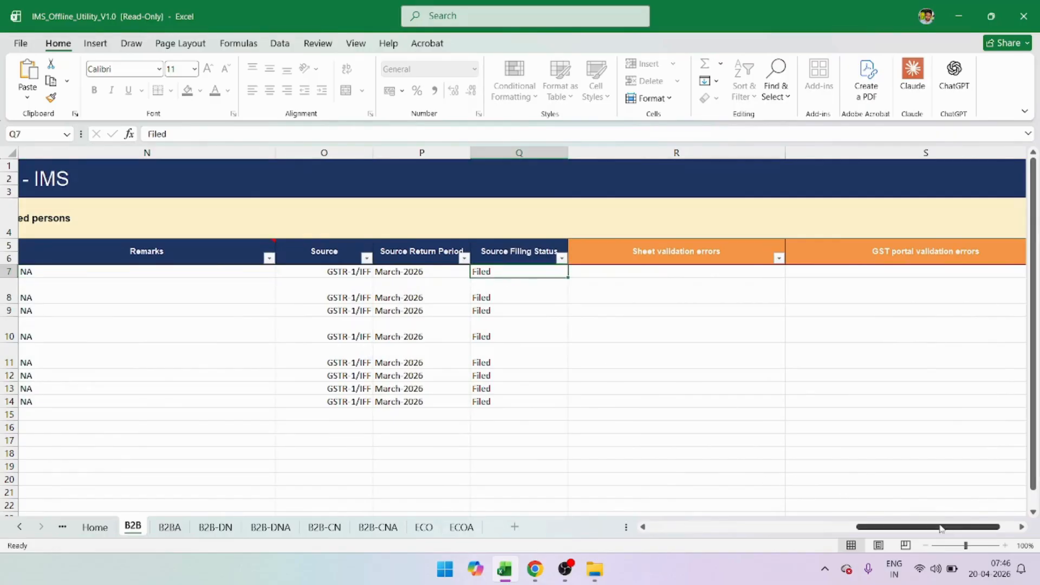
{"action": "left_click_drag", "start_coordinate": [940, 526], "coordinate": [590, 483]}
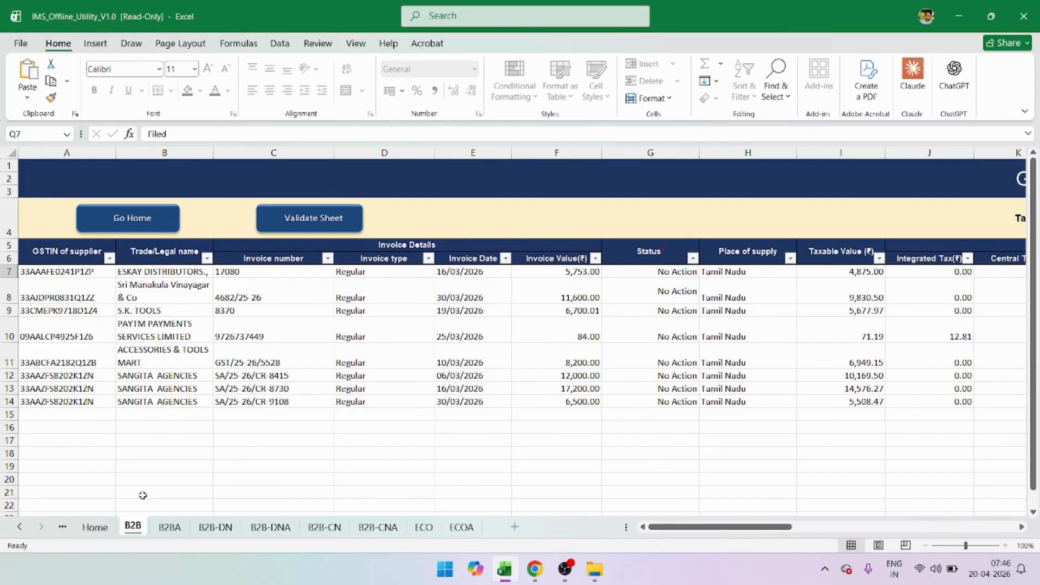
Set the Status of the first B2B record, the ESKAY DISTRIBUTORS invoice in G7, to Accepted
{"action": "left_click", "coordinate": [367, 260]}
{"action": "key", "text": "Right"}
{"action": "key", "text": "Right"}
{"action": "key", "text": "Right"}
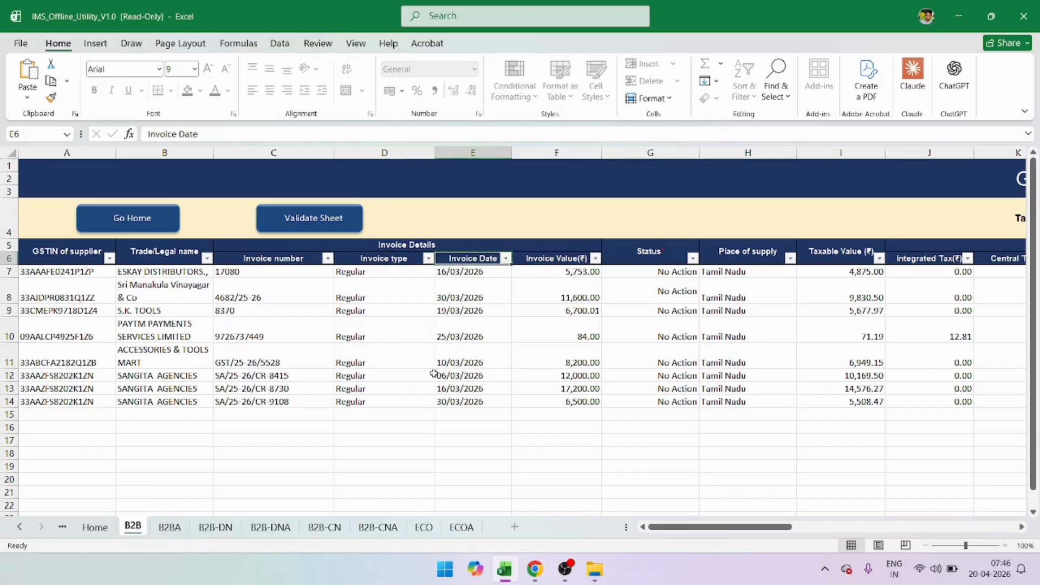
{"action": "key", "text": "Down"}
{"action": "key", "text": "Up"}
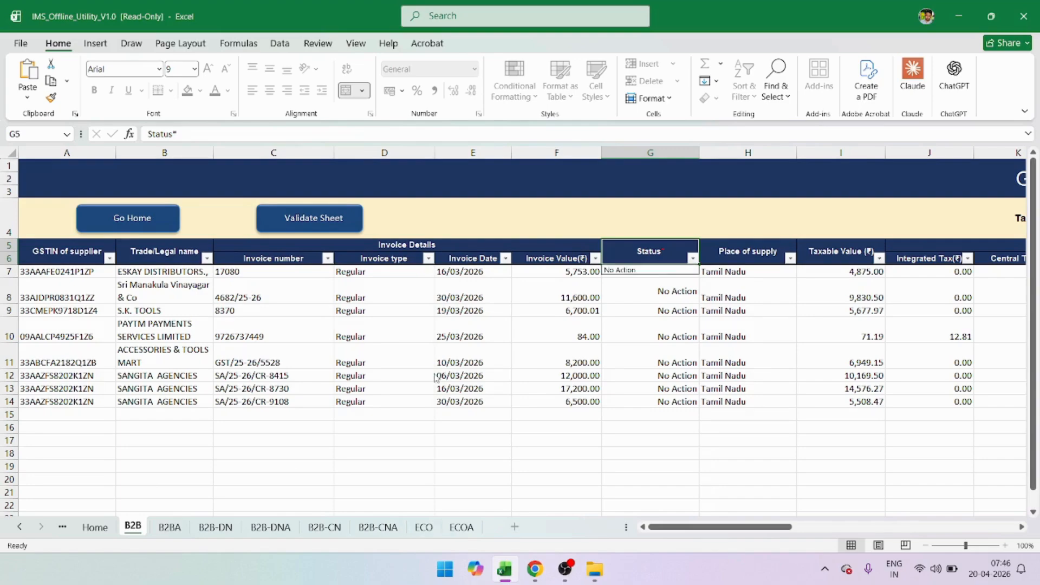
{"action": "key", "text": "Down"}
{"action": "type", "text": "ACCE"}
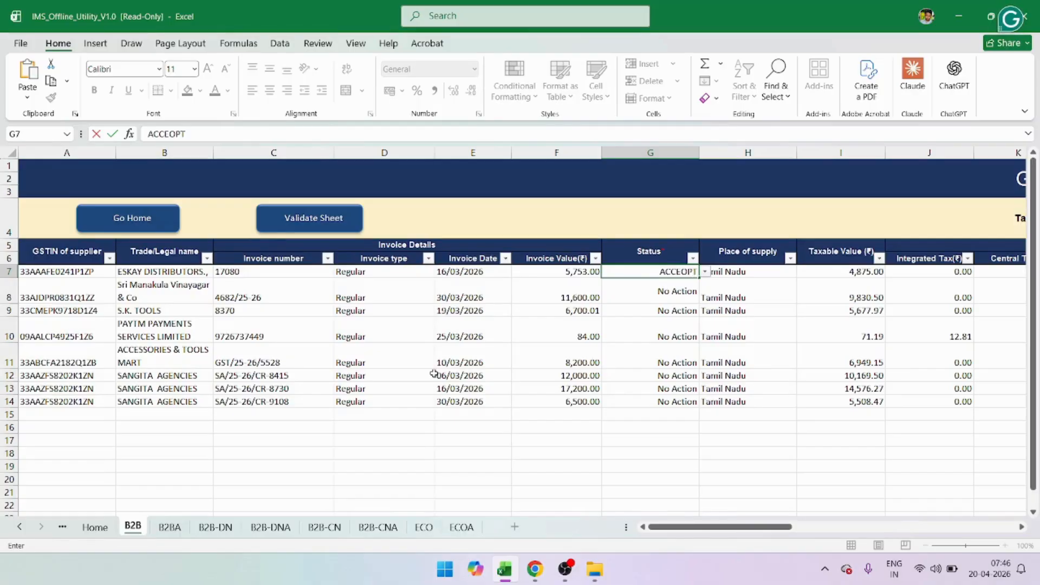
{"action": "key", "text": "BackSpace"}
{"action": "key", "text": "BackSpace"}
{"action": "type", "text": "PTED"}
{"action": "key", "text": "Return"}
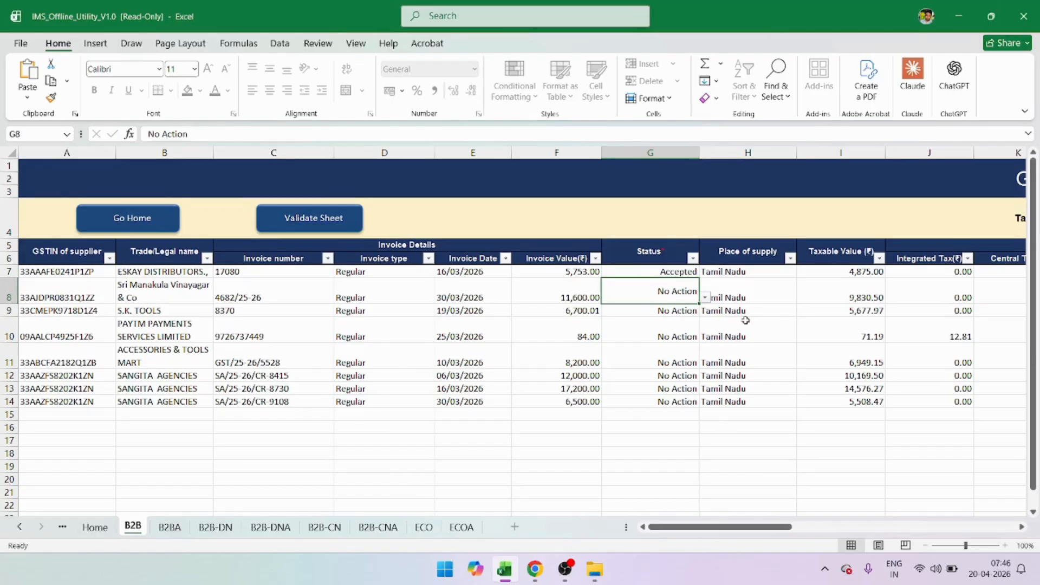
Set the Status of the second B2B record in G8 to Pending
{"action": "type", "text": "PENDIN"}
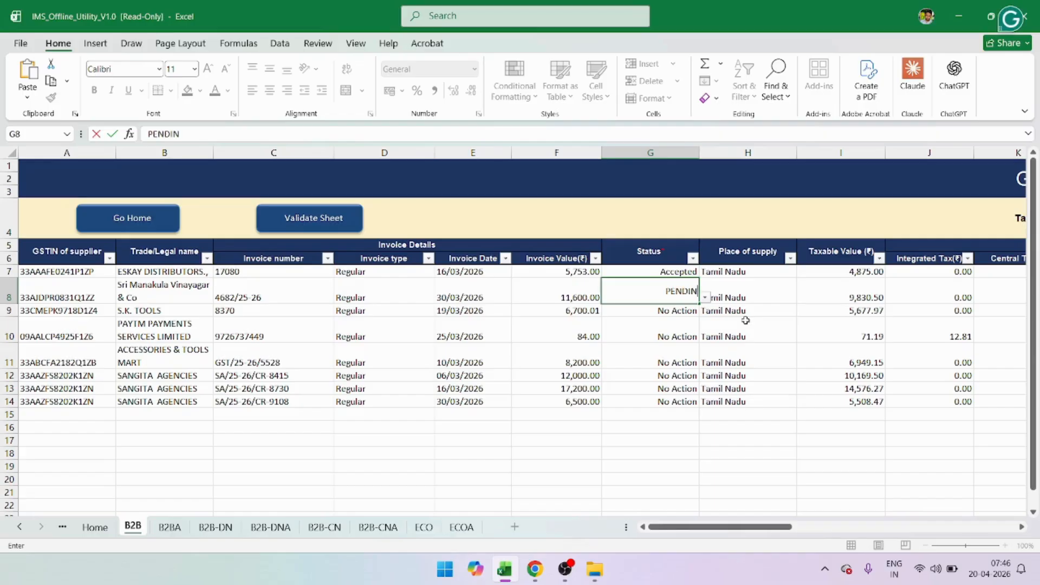
{"action": "type", "text": "ING"}
{"action": "key", "text": "BackSpace"}
{"action": "key", "text": "BackSpace"}
{"action": "key", "text": "BackSpace"}
{"action": "key", "text": "BackSpace"}
{"action": "key", "text": "BackSpace"}
{"action": "type", "text": "INF"}
{"action": "key", "text": "BackSpace"}
{"action": "type", "text": "G"}
{"action": "key", "text": "Return"}
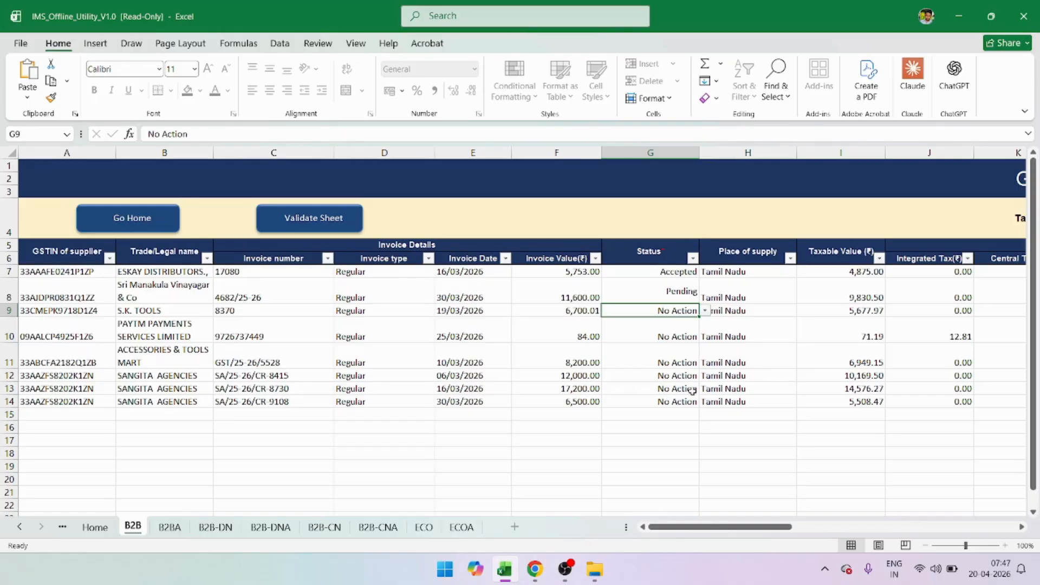
Validate the B2B sheet with the Accepted and Pending statuses entered, and dismiss the validation message
{"action": "left_click", "coordinate": [327, 216]}
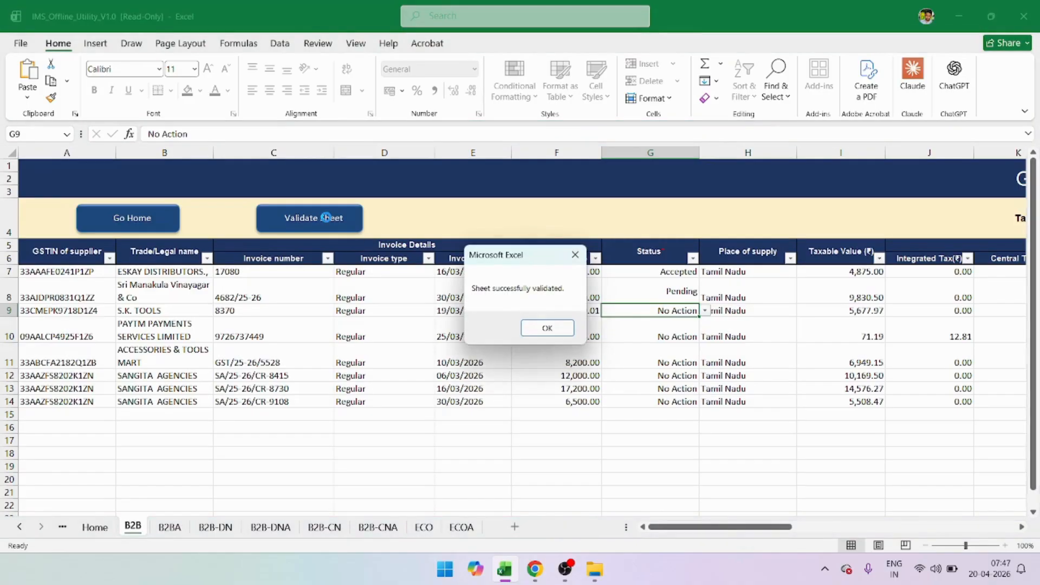
{"action": "left_click", "coordinate": [562, 327]}
{"action": "left_click_drag", "start_coordinate": [755, 528], "coordinate": [699, 512]}
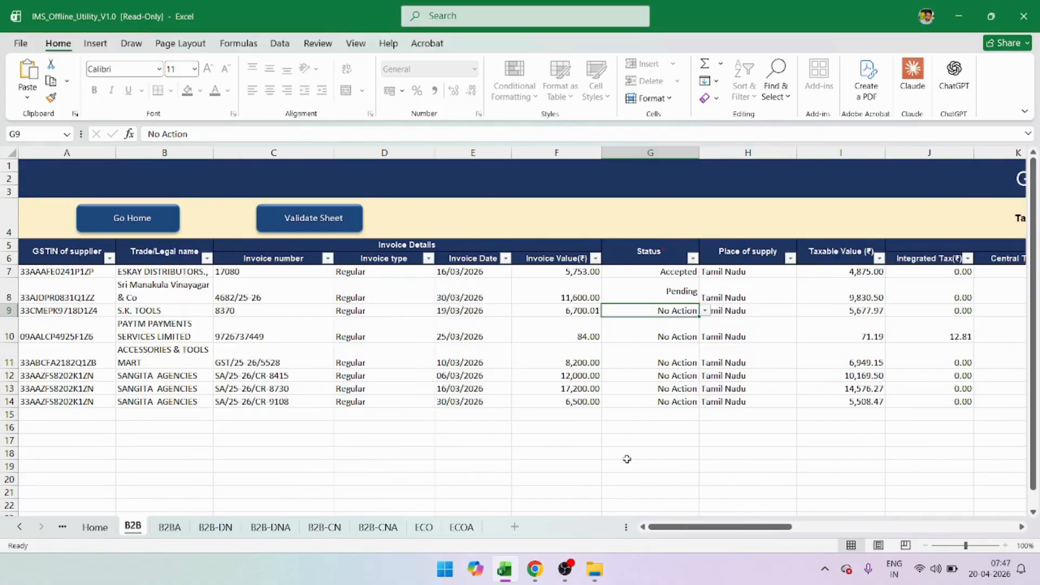
Set the Status of the S.K. TOOLS record in G9 to Rejected, and review the Status entries in G7 through G14
{"action": "type", "text": "Rejected"}
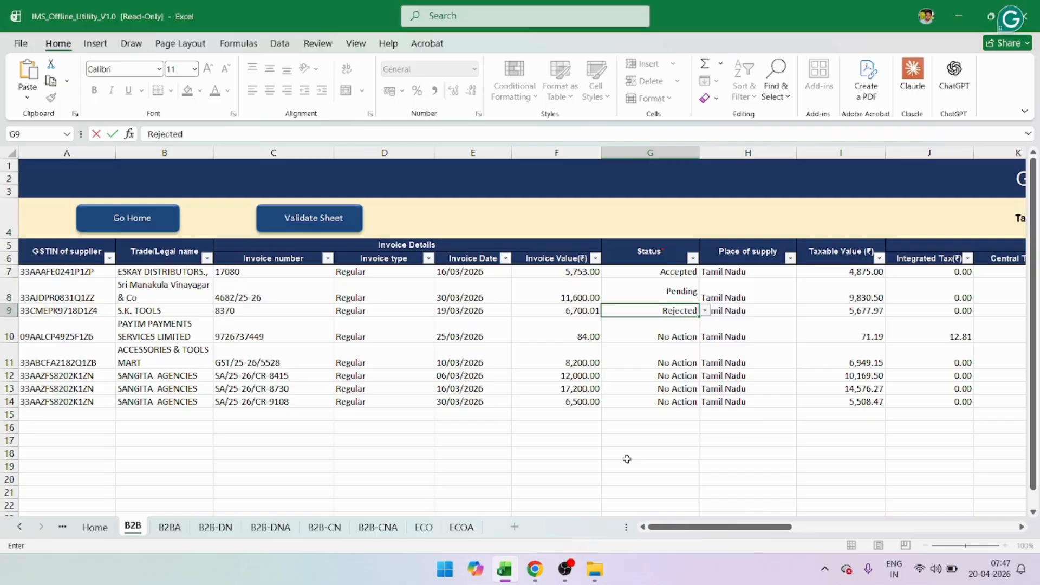
{"action": "key", "text": "Return"}
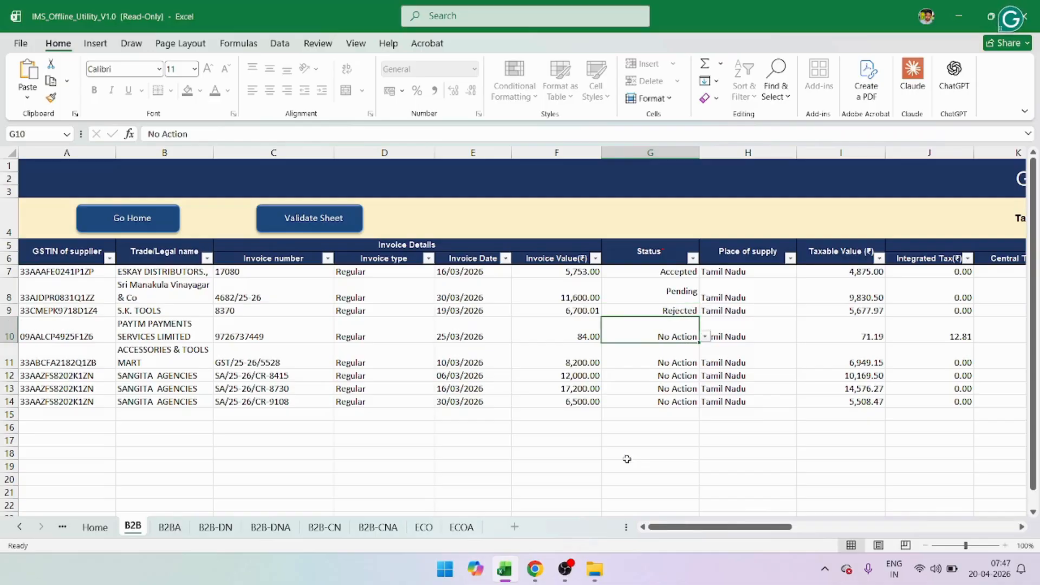
{"action": "left_click", "coordinate": [684, 404]}
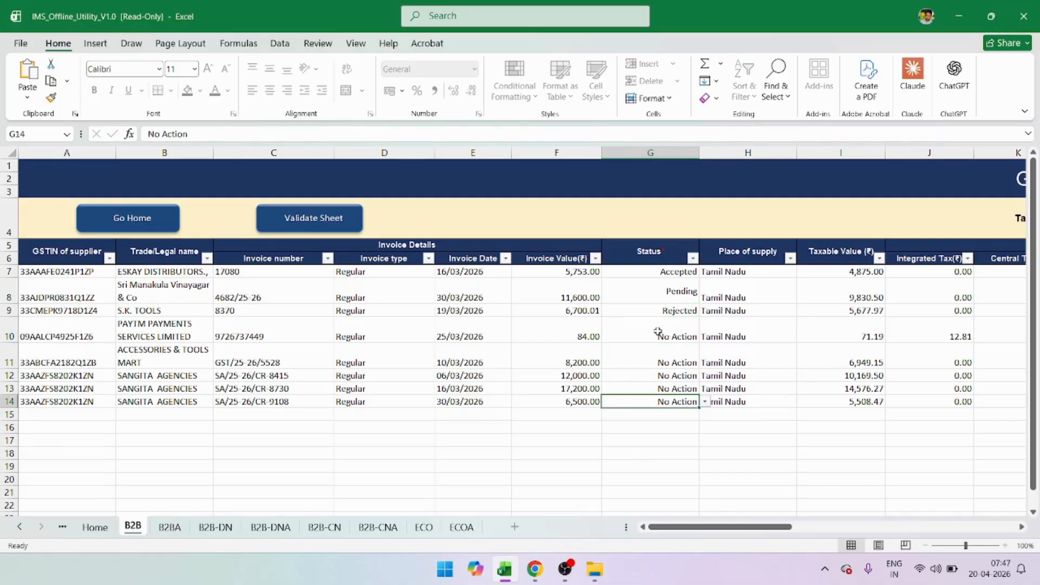
{"action": "left_click", "coordinate": [674, 275]}
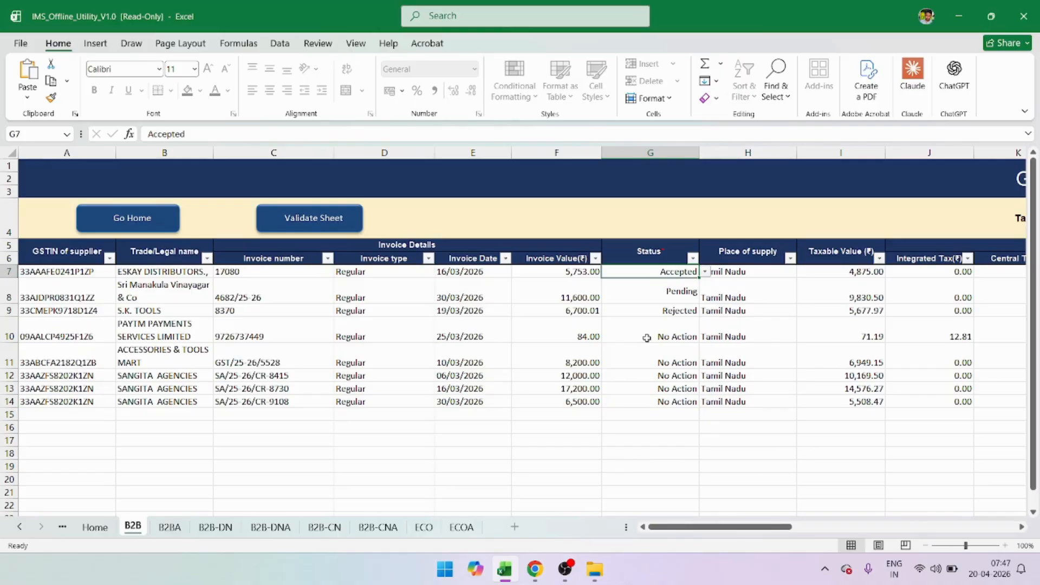
{"action": "left_click_drag", "start_coordinate": [686, 333], "coordinate": [682, 402]}
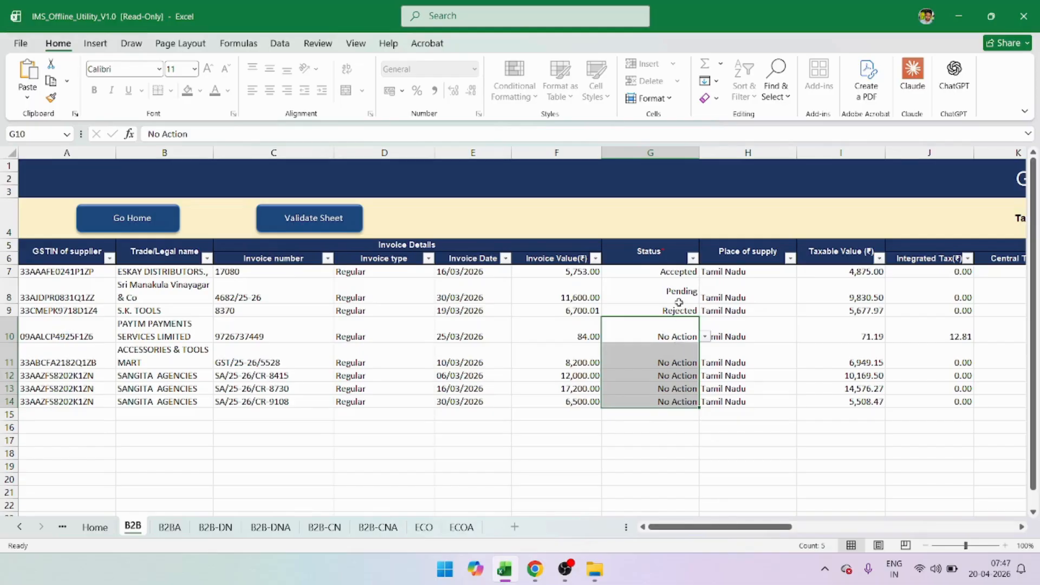
{"action": "left_click", "coordinate": [681, 271]}
{"action": "left_click", "coordinate": [676, 288]}
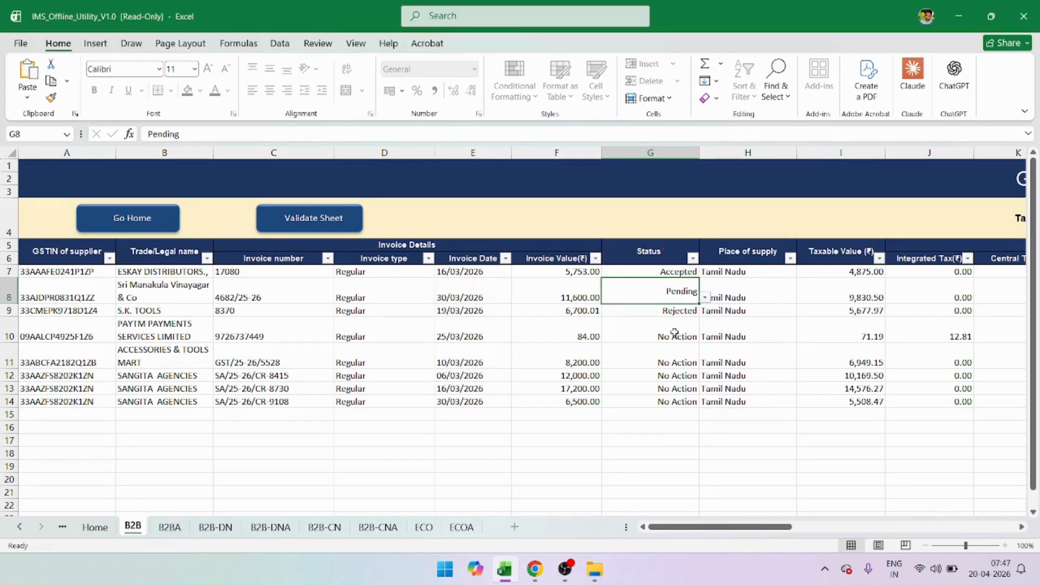
{"action": "left_click", "coordinate": [677, 314]}
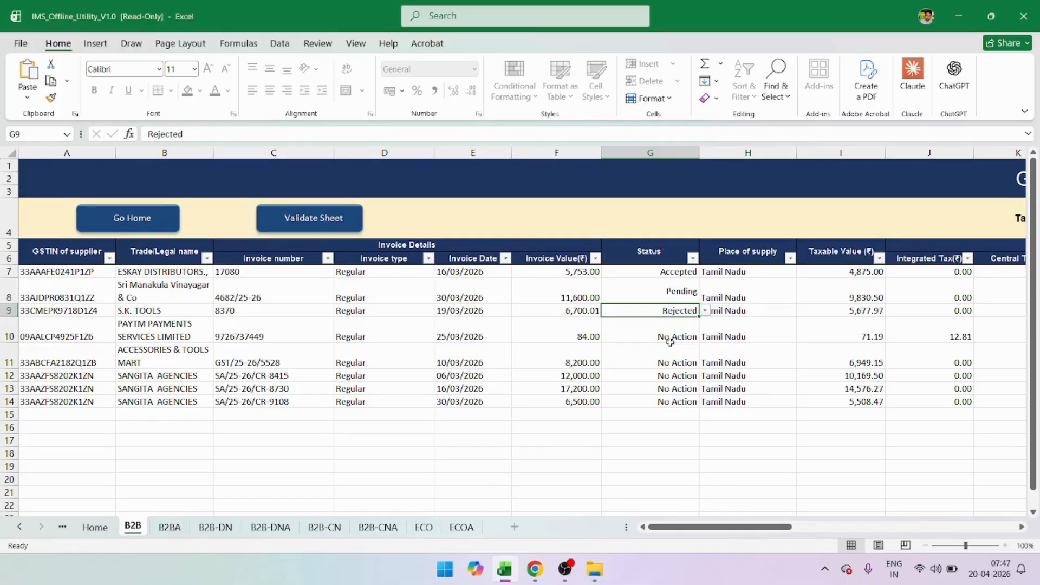
Validate the B2B sheet again with the Rejected status included, and dismiss the validation message
{"action": "mouse_move", "coordinate": [693, 527]}
{"action": "left_mouse_down"}
{"action": "mouse_move", "coordinate": [862, 544]}
{"action": "mouse_move", "coordinate": [704, 533]}
{"action": "left_mouse_up"}
{"action": "left_click", "coordinate": [320, 219]}
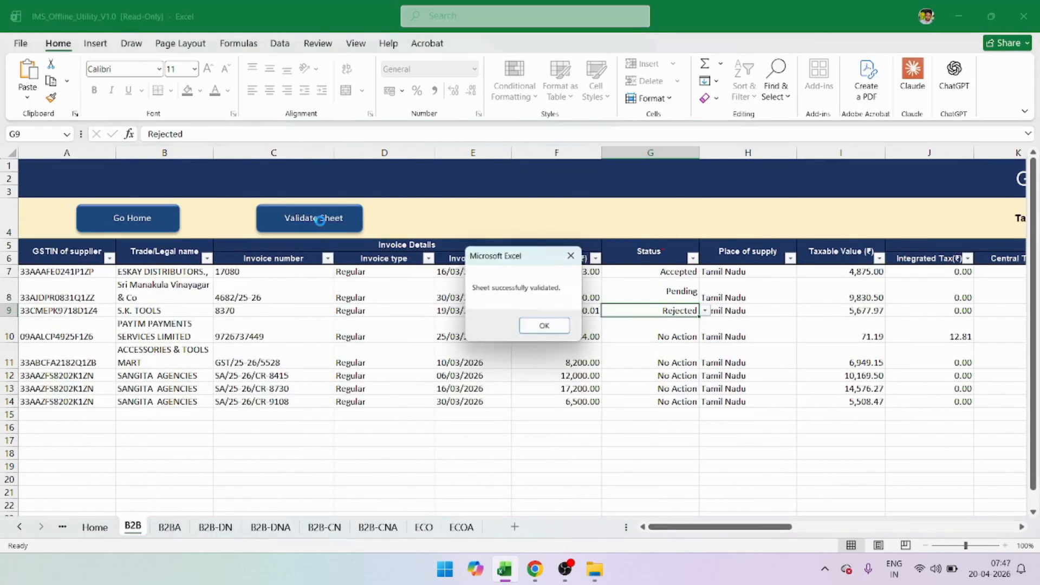
{"action": "left_click", "coordinate": [557, 328]}
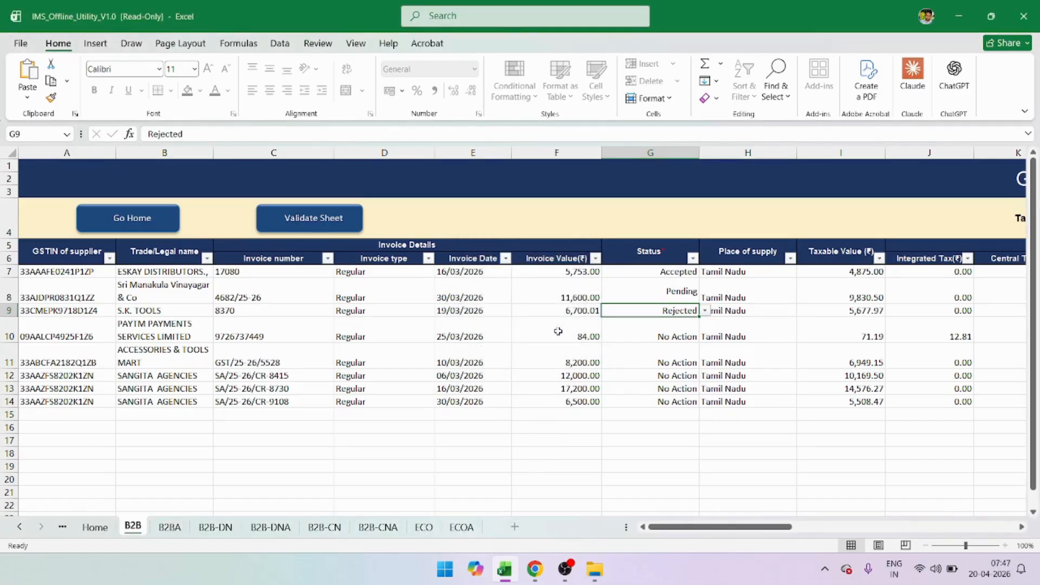
Generate the JSON file for upload from the Home sheet, saving it under the suggested name in the extracted IMS folder
{"action": "left_click", "coordinate": [95, 527]}
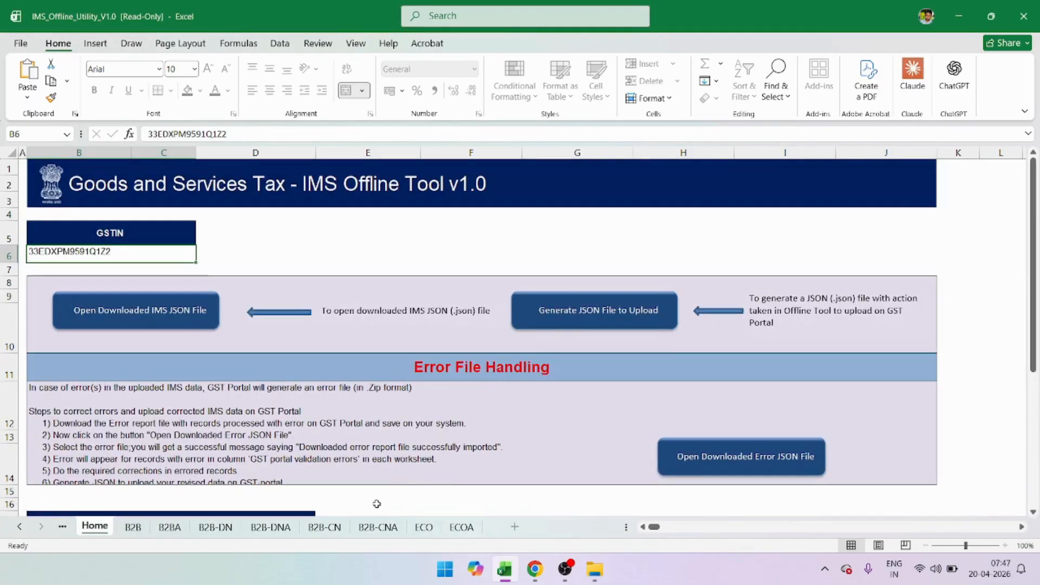
{"action": "left_click", "coordinate": [577, 313]}
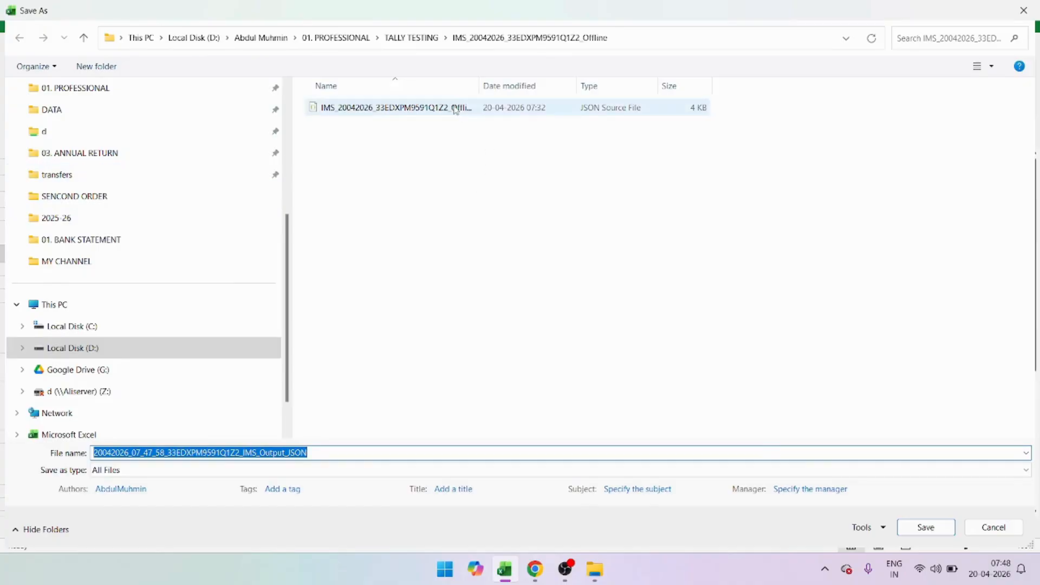
{"action": "left_click", "coordinate": [919, 531]}
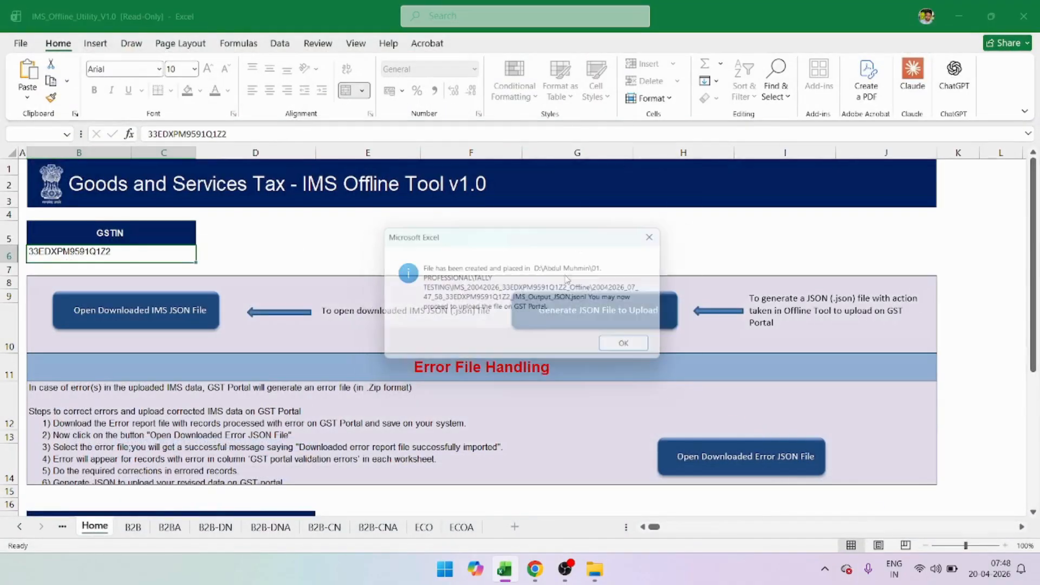
{"action": "left_click", "coordinate": [624, 342]}
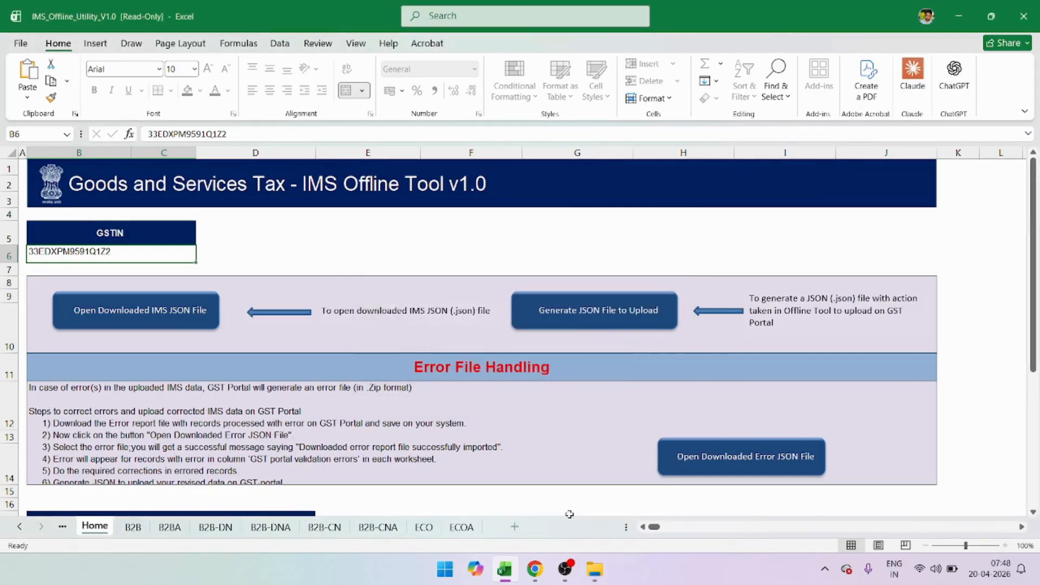
Switch to the GST portal in Chrome and open the offline Upload page for IMS inward supplies
{"action": "left_click", "coordinate": [534, 570]}
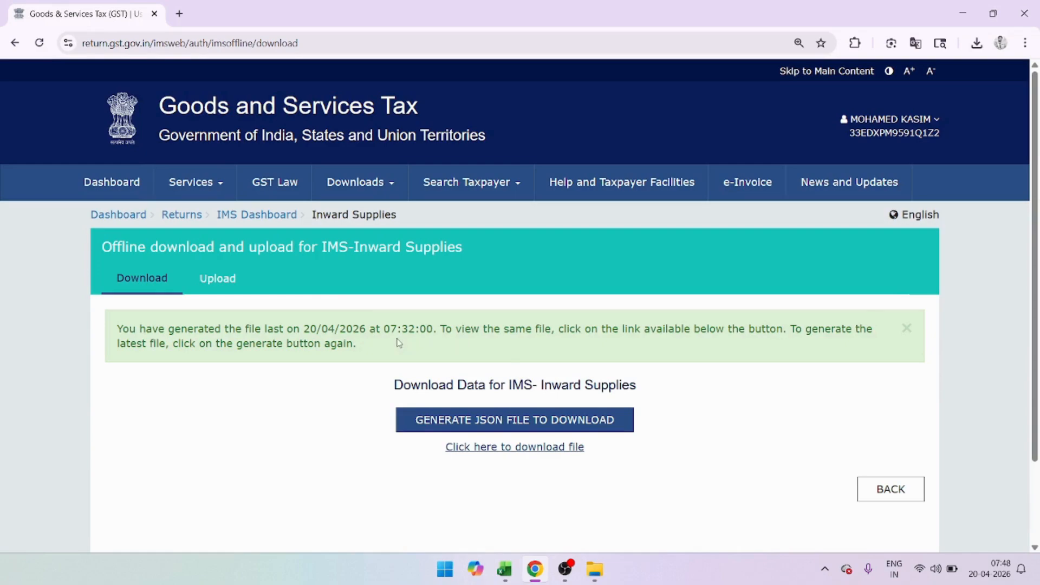
{"action": "left_click", "coordinate": [888, 489]}
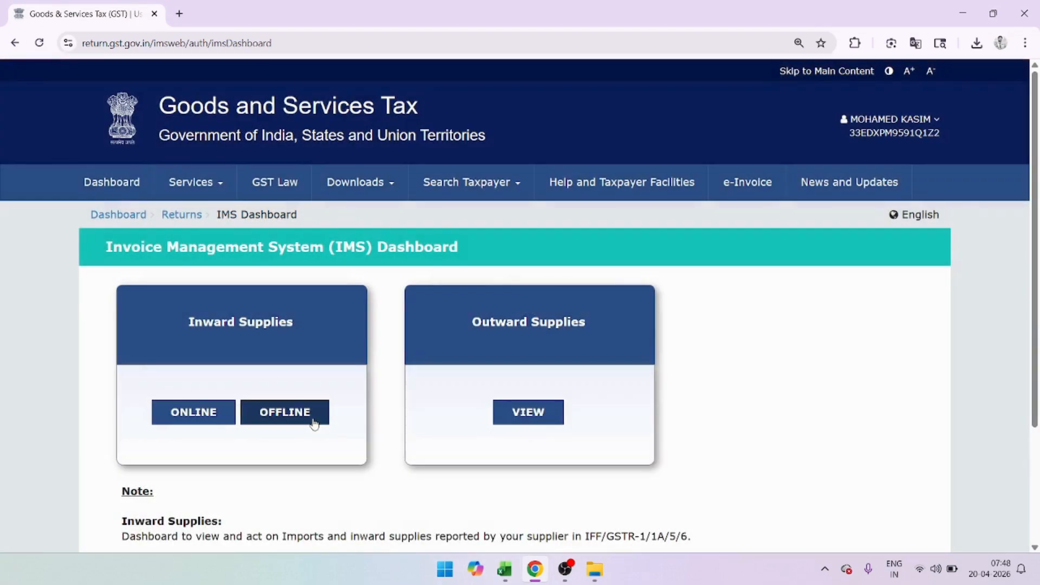
{"action": "left_click", "coordinate": [314, 423]}
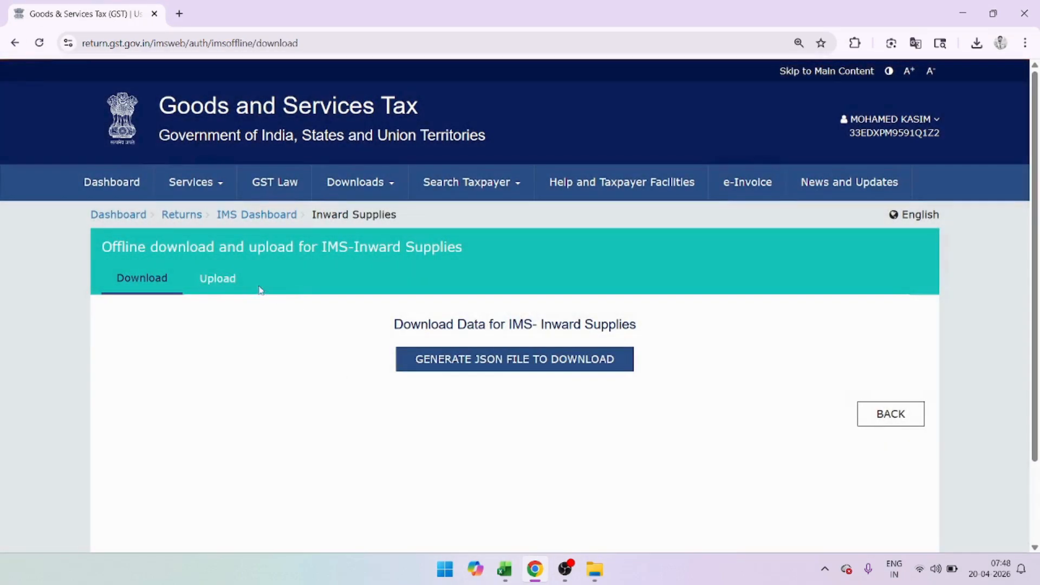
{"action": "left_click", "coordinate": [255, 286]}
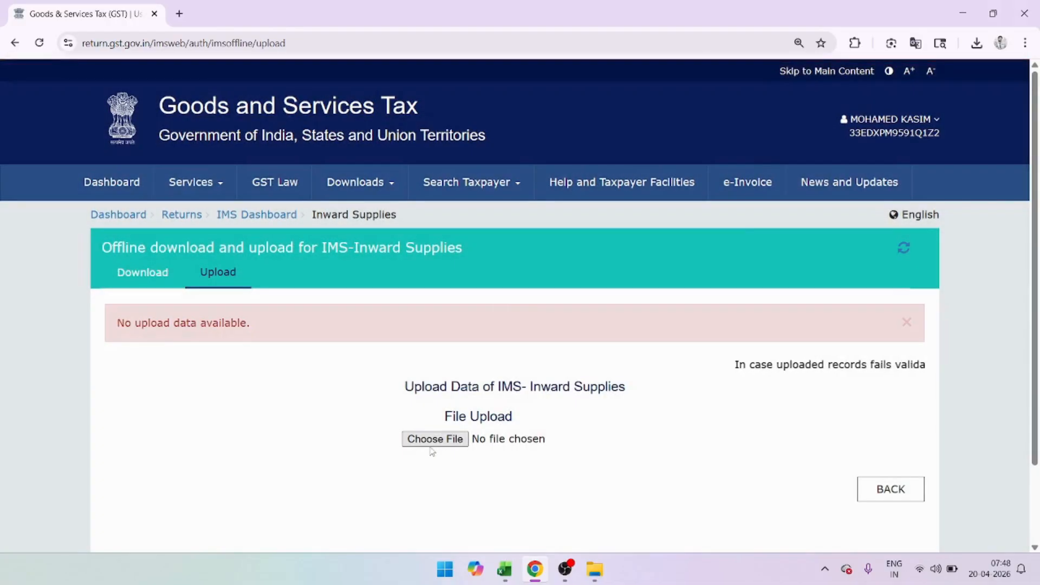
Upload the generated IMS output JSON from the extracted IMS folder inside TALLY TESTING, filtering the file list to items modified today
{"action": "left_click", "coordinate": [434, 440]}
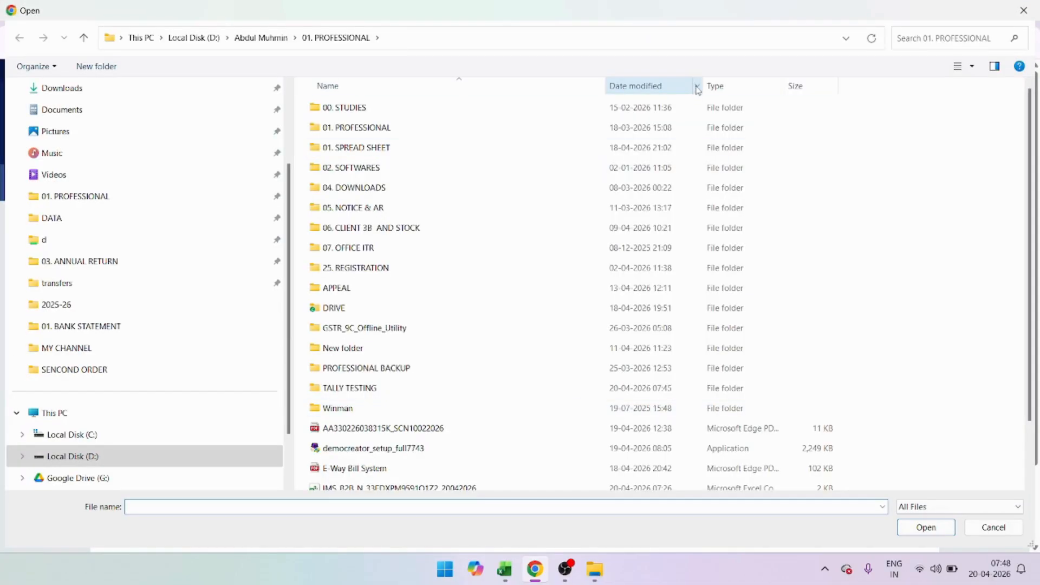
{"action": "left_click", "coordinate": [697, 88]}
{"action": "left_click", "coordinate": [715, 184]}
{"action": "left_click", "coordinate": [633, 183]}
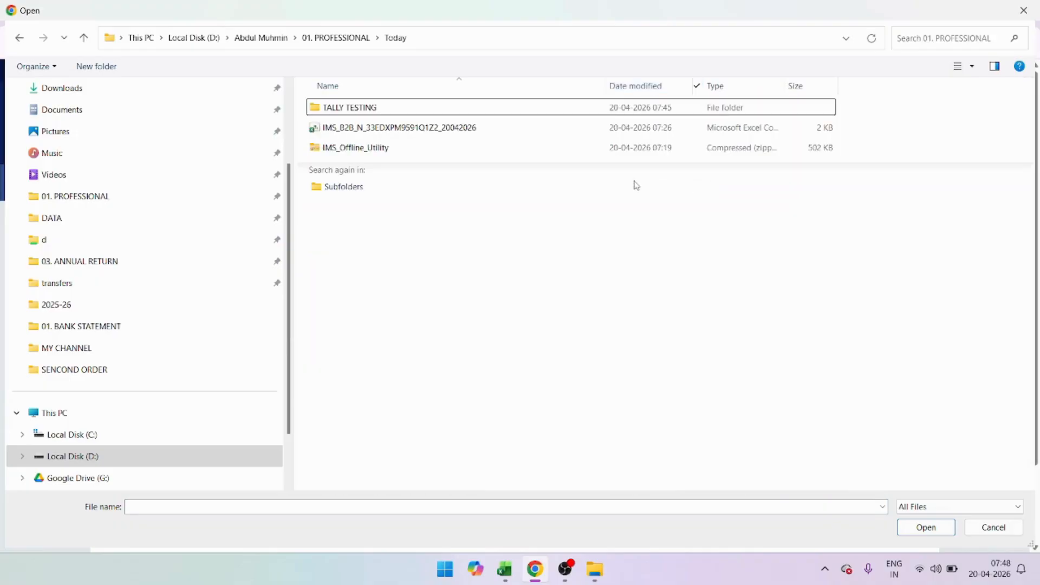
{"action": "double_click", "coordinate": [501, 111]}
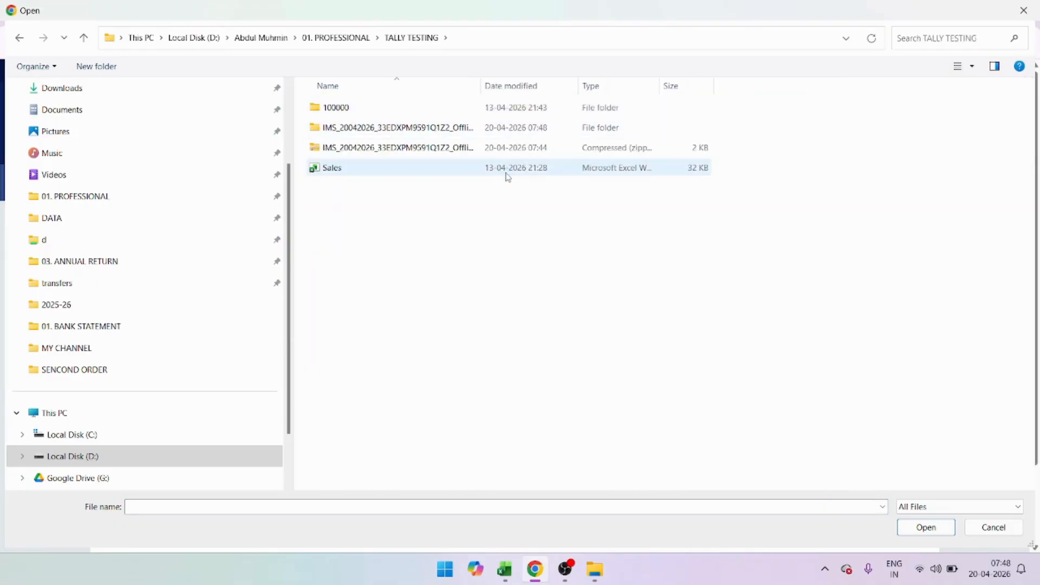
{"action": "double_click", "coordinate": [380, 128]}
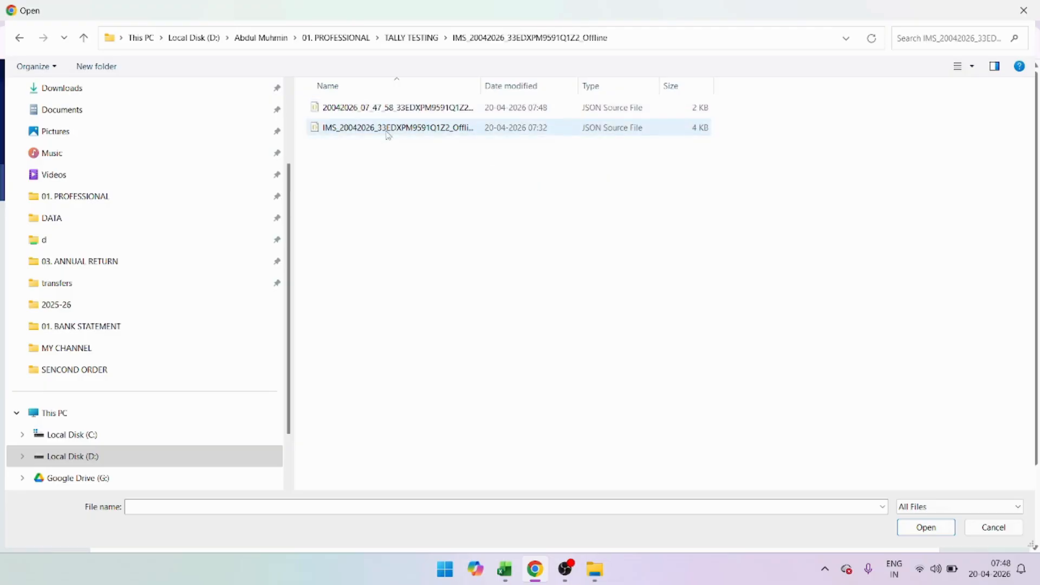
{"action": "left_click", "coordinate": [422, 116]}
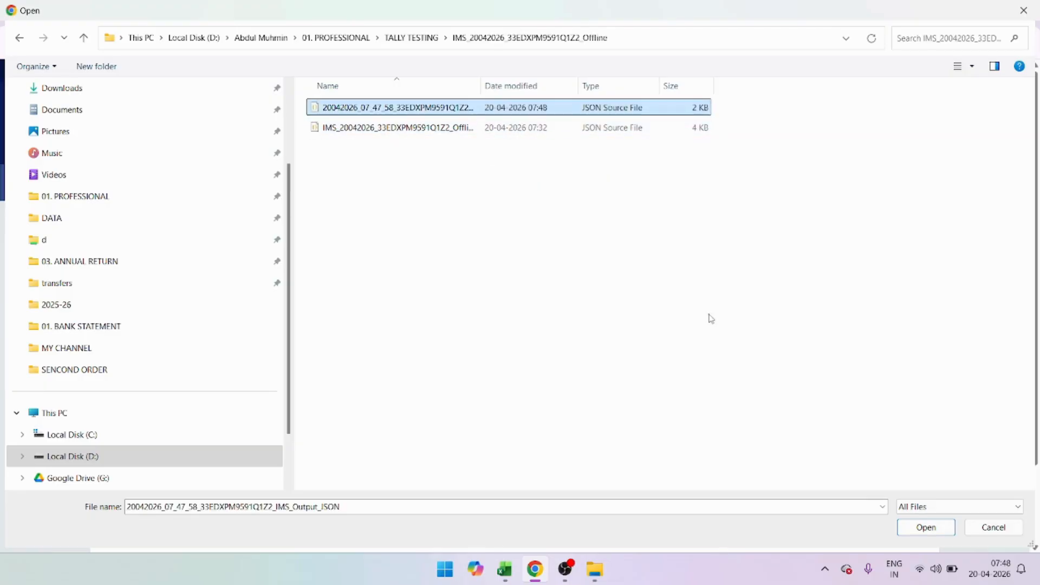
{"action": "left_click", "coordinate": [918, 528]}
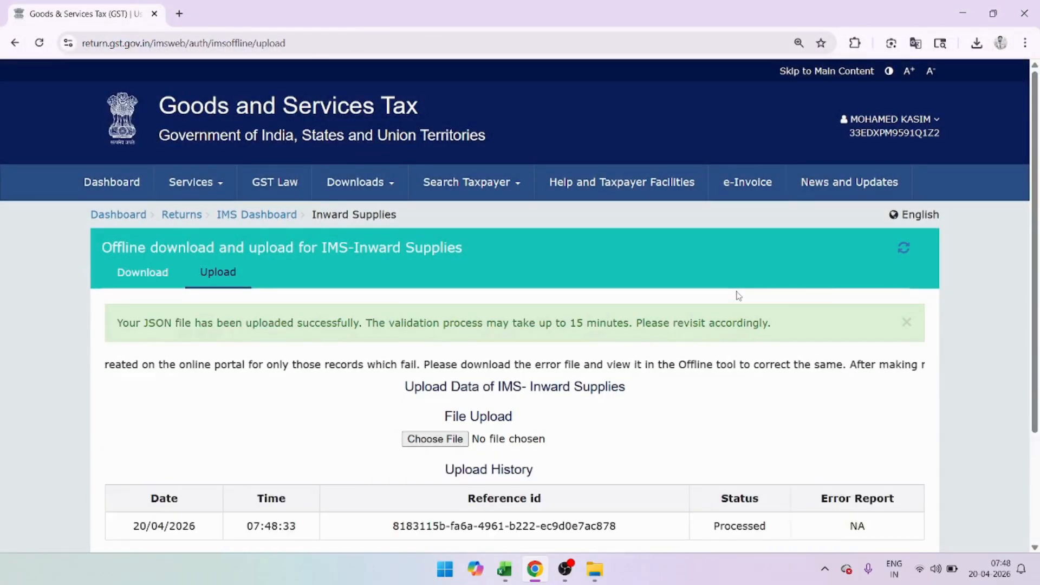
Check the status and error report of the uploaded IMS file in the upload history, and refresh the page
{"action": "scroll", "coordinate": [738, 295], "scroll_direction": "down", "scroll_amount": 3}
{"action": "left_click_drag", "start_coordinate": [715, 395], "coordinate": [771, 392]}
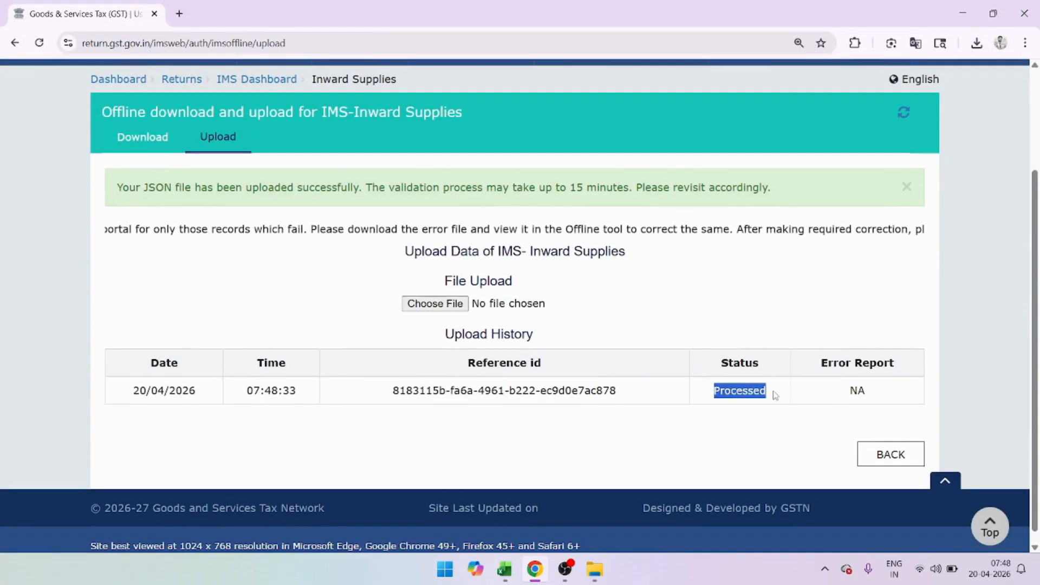
{"action": "left_click_drag", "start_coordinate": [828, 363], "coordinate": [895, 360]}
{"action": "scroll", "coordinate": [894, 358], "scroll_direction": "up", "scroll_amount": 3}
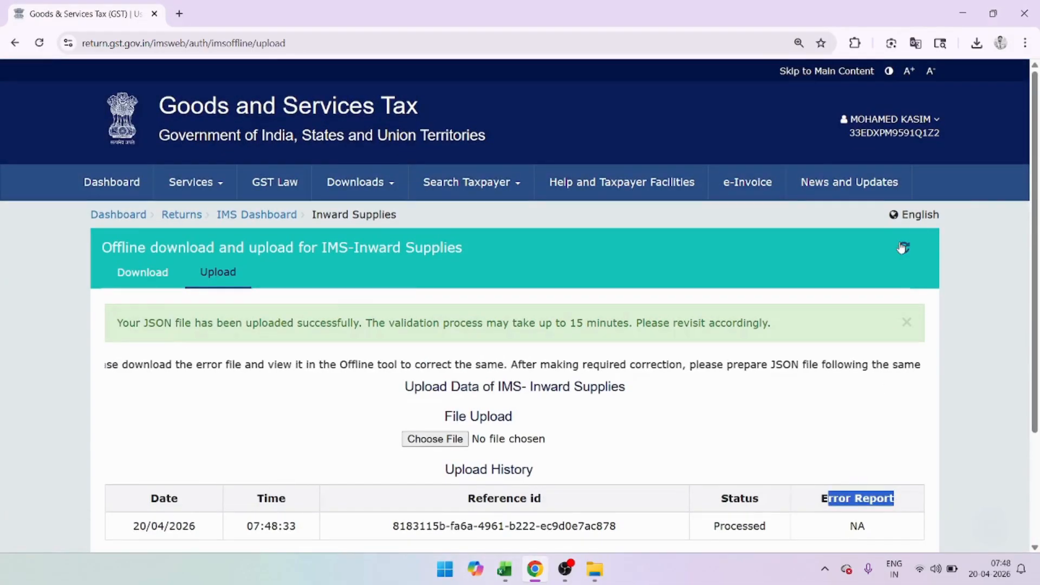
{"action": "left_click", "coordinate": [903, 246]}
{"action": "scroll", "coordinate": [872, 362], "scroll_direction": "down", "scroll_amount": 2}
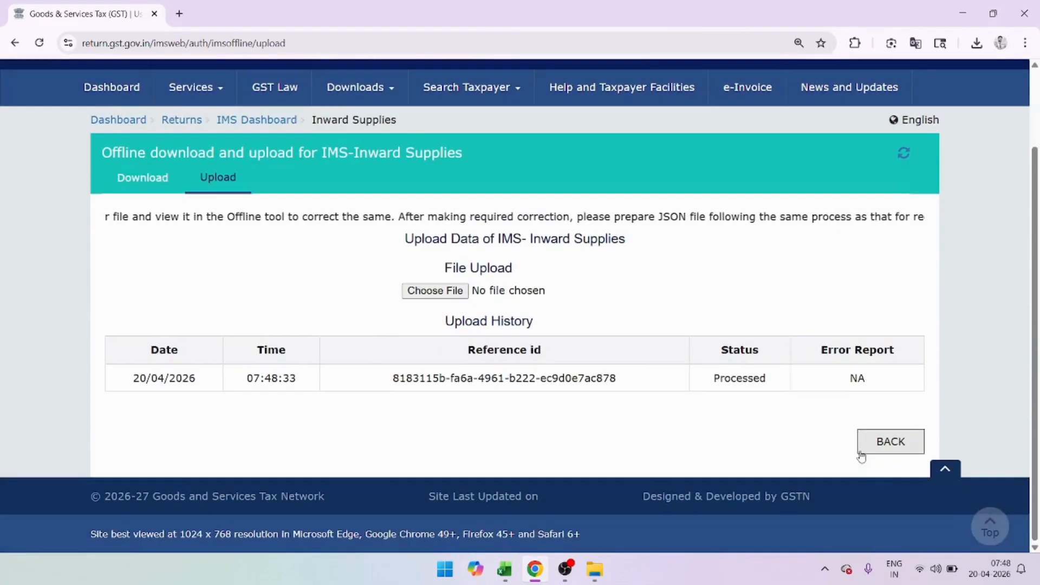
Return to the IMS dashboard and open the online Inward Supplies view to review the B2B invoice counts by action
{"action": "left_click", "coordinate": [885, 446]}
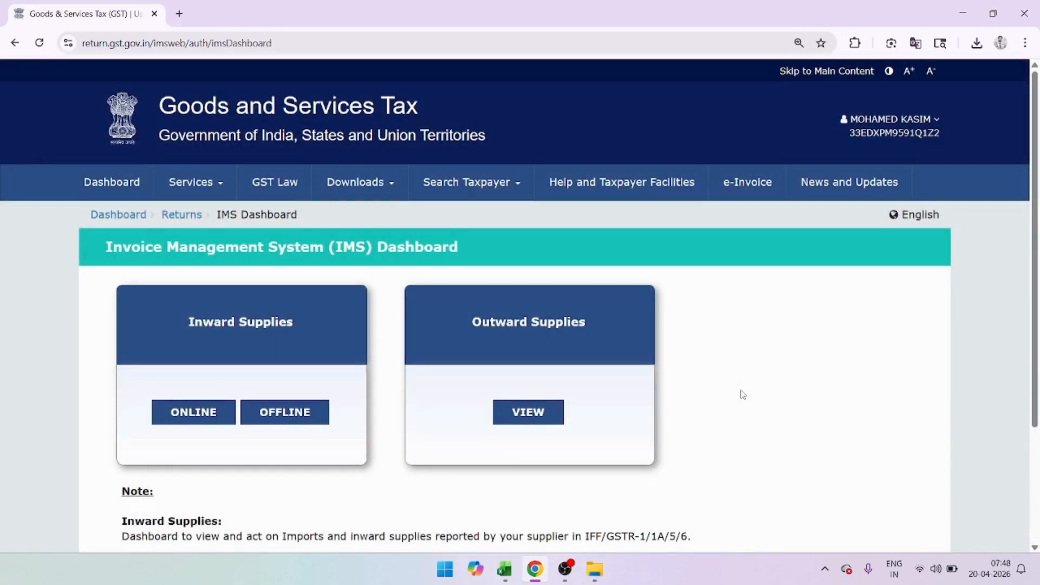
{"action": "left_click", "coordinate": [191, 413]}
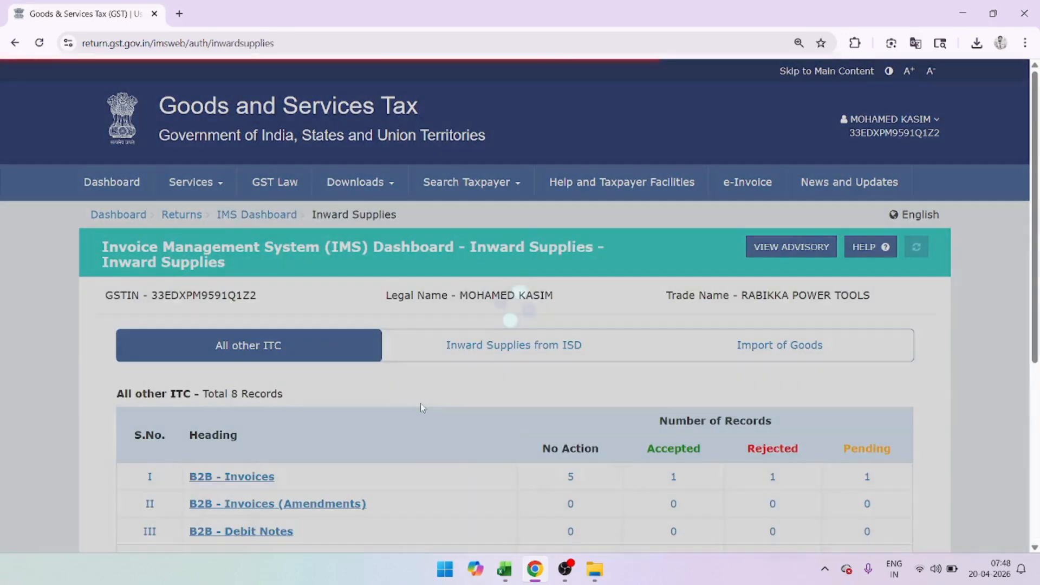
{"action": "left_click", "coordinate": [644, 285]}
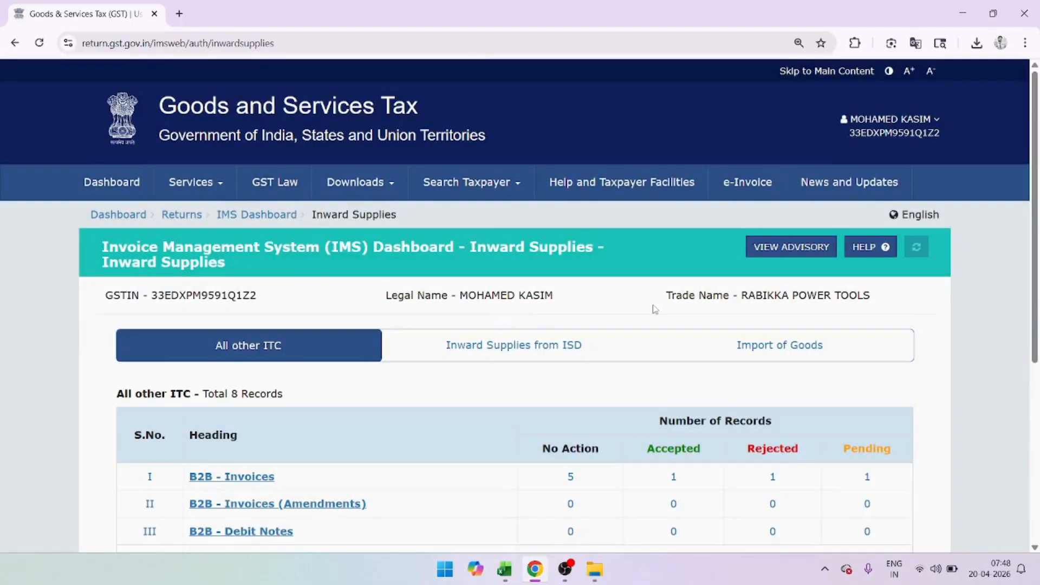
{"action": "scroll", "coordinate": [652, 304], "scroll_direction": "down", "scroll_amount": 5}
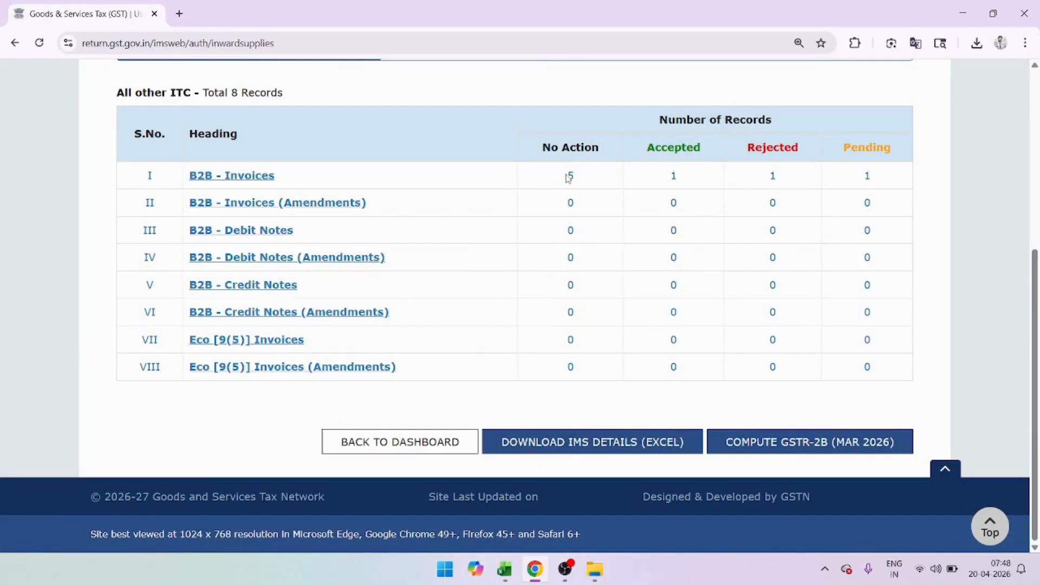
{"action": "left_click_drag", "start_coordinate": [567, 176], "coordinate": [580, 180]}
Compute GSTR-2B for March 2026, agreeing to the deemed-acceptance warning, and refresh the dashboard to check the recomputation status
{"action": "left_click", "coordinate": [772, 442]}
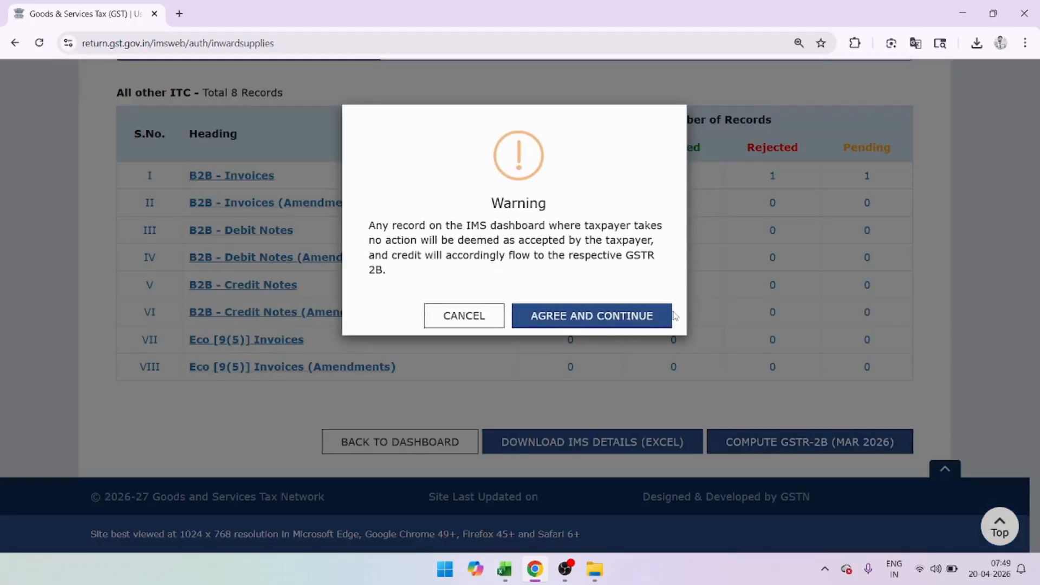
{"action": "left_click", "coordinate": [625, 317]}
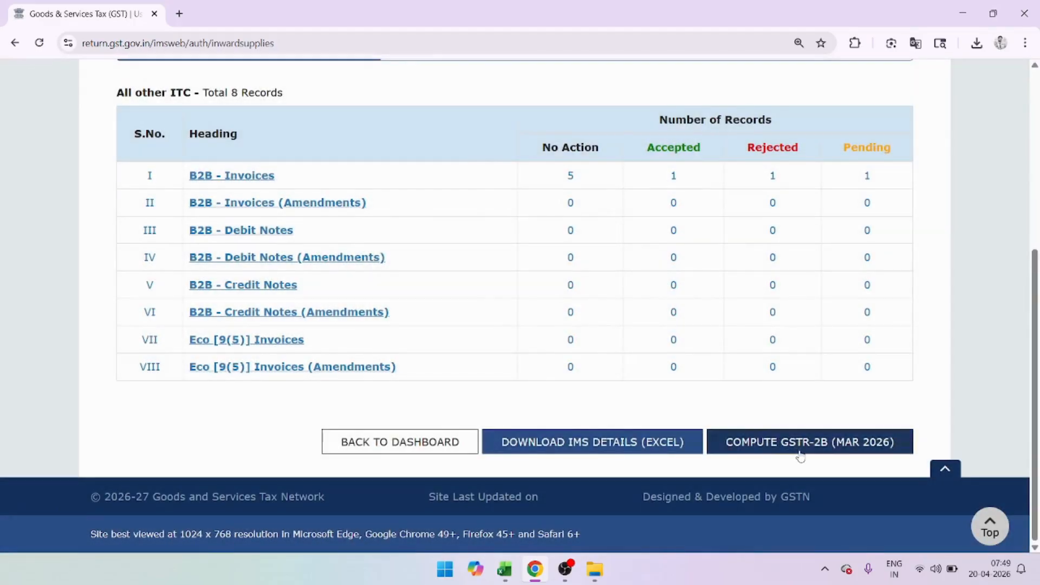
{"action": "scroll", "coordinate": [657, 308], "scroll_direction": "up", "scroll_amount": 3}
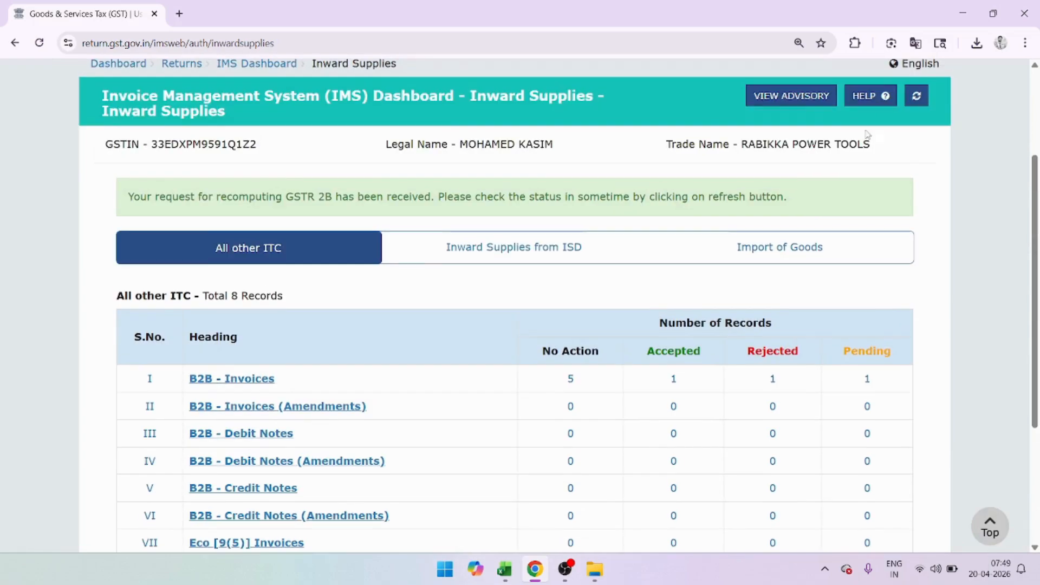
{"action": "left_click", "coordinate": [917, 95]}
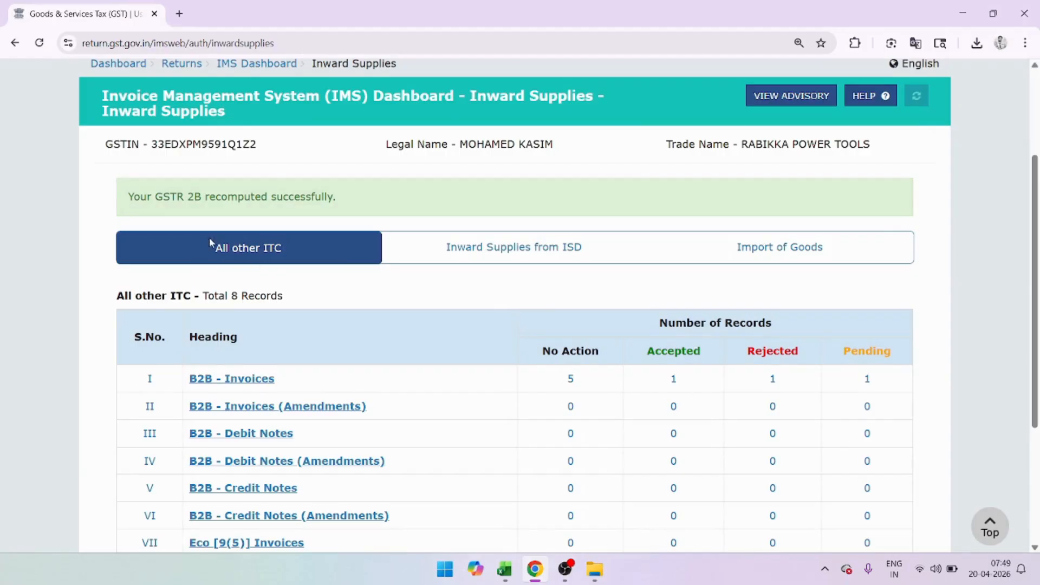
{"action": "scroll", "coordinate": [561, 297], "scroll_direction": "down", "scroll_amount": 1}
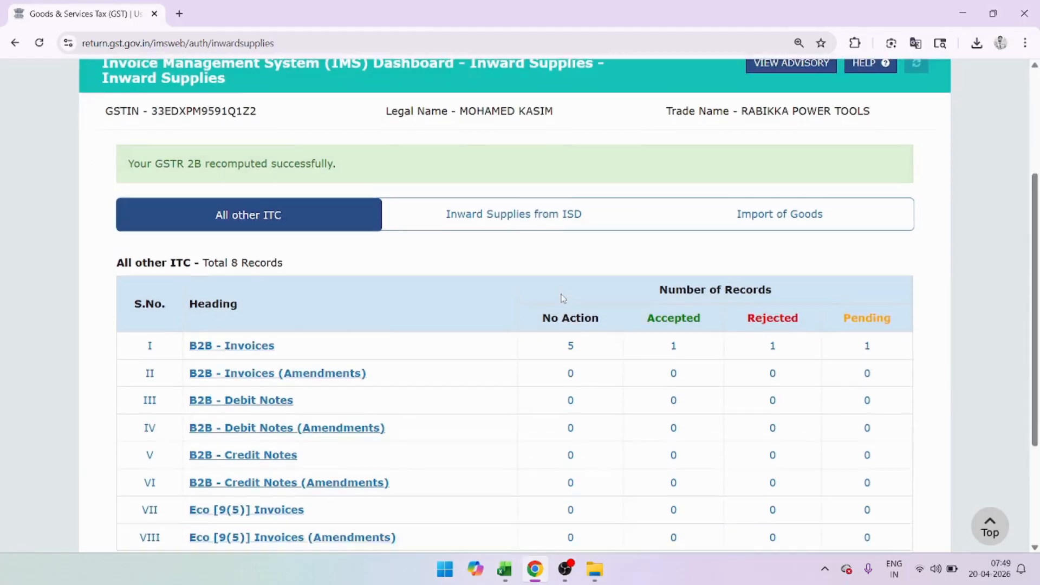
{"action": "scroll", "coordinate": [562, 297], "scroll_direction": "up", "scroll_amount": 2}
{"action": "scroll", "coordinate": [564, 298], "scroll_direction": "down", "scroll_amount": 4}
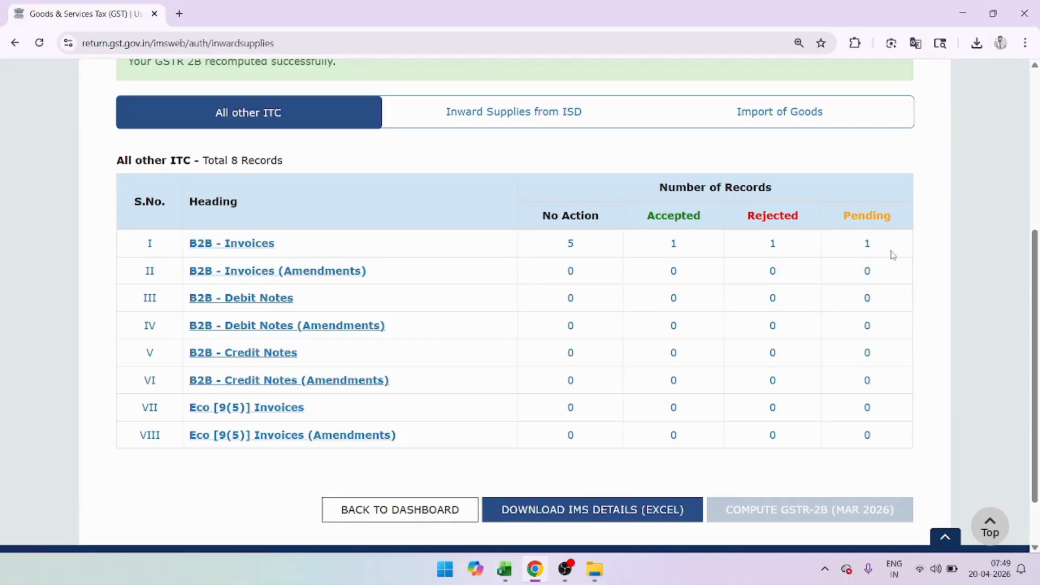
{"action": "scroll", "coordinate": [893, 255], "scroll_direction": "up", "scroll_amount": 5}
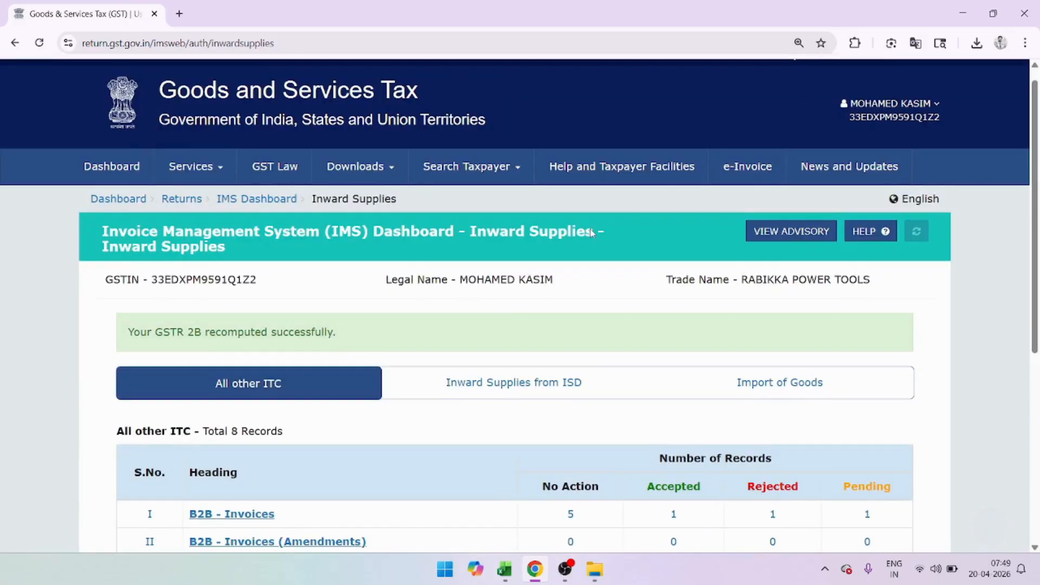
Open the returns dashboard and search for financial year 2025-26, Quarter 4 (Jan - Mar), period March
{"action": "left_click", "coordinate": [197, 169]}
{"action": "left_click", "coordinate": [177, 228]}
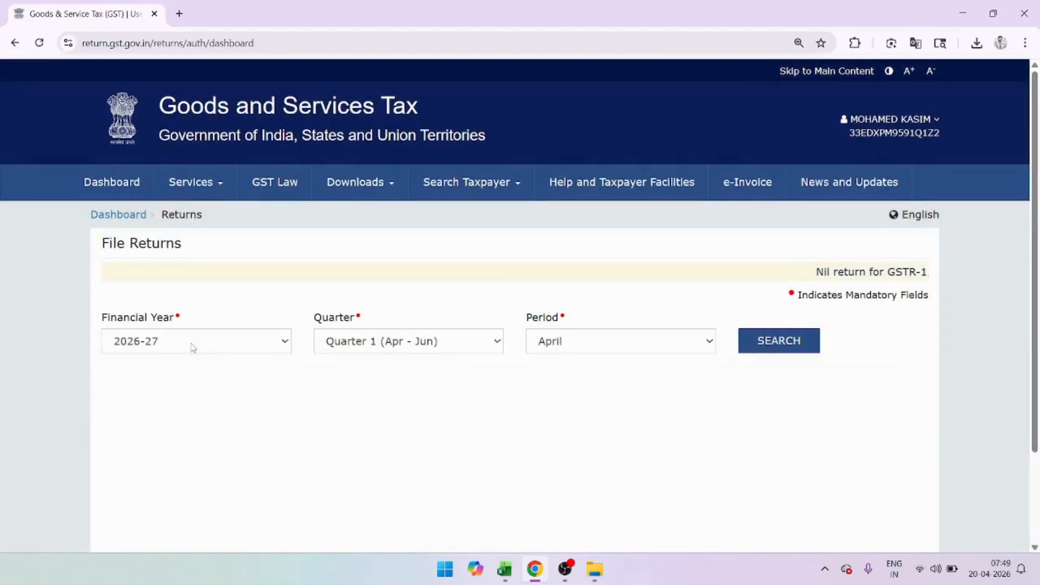
{"action": "left_click", "coordinate": [189, 348]}
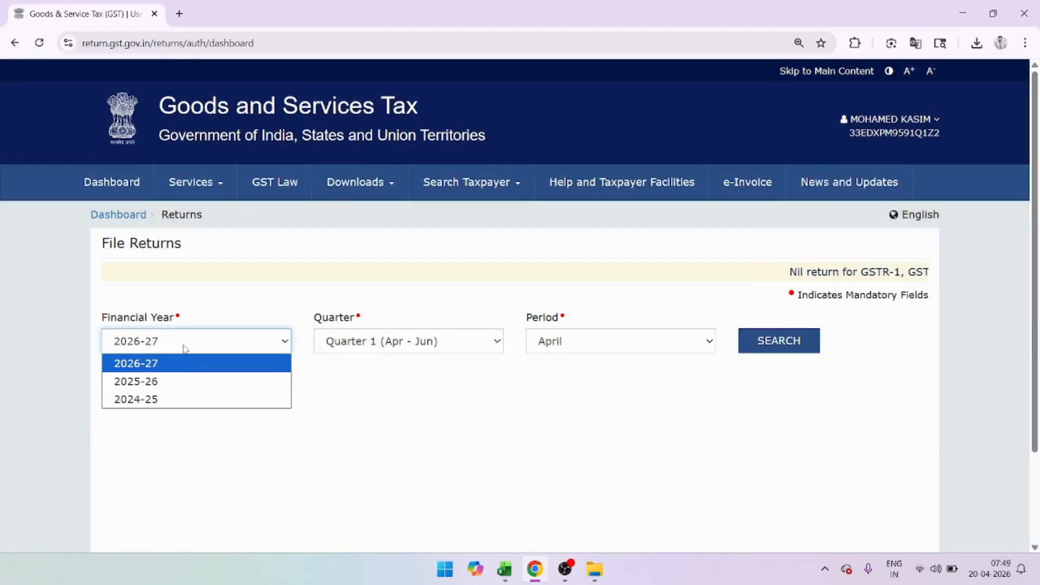
{"action": "left_click", "coordinate": [181, 381]}
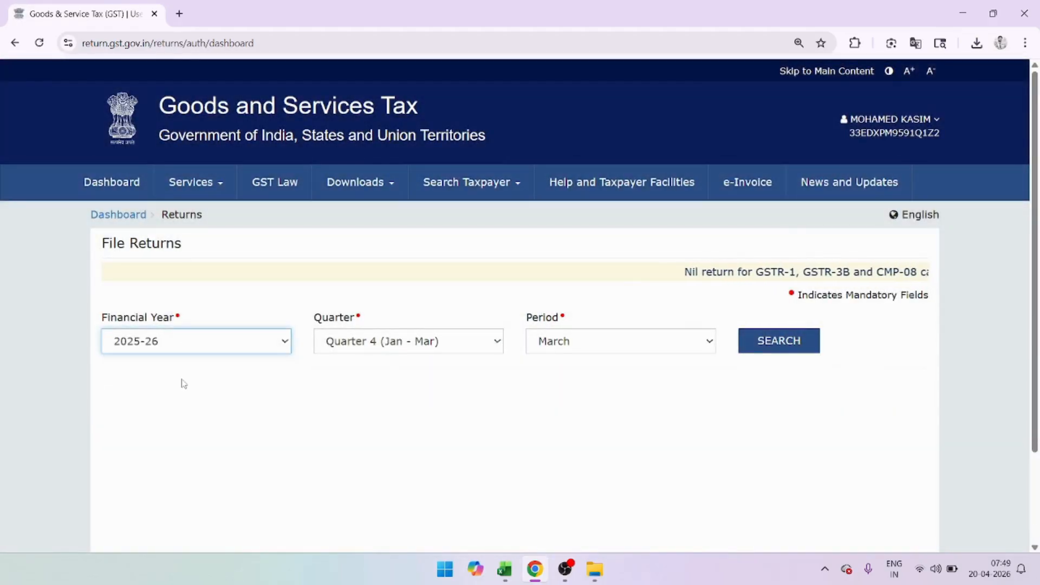
{"action": "left_click", "coordinate": [748, 348]}
View the GSTR2B auto-drafted ITC statement for the selected month
{"action": "scroll", "coordinate": [749, 347], "scroll_direction": "down", "scroll_amount": 8}
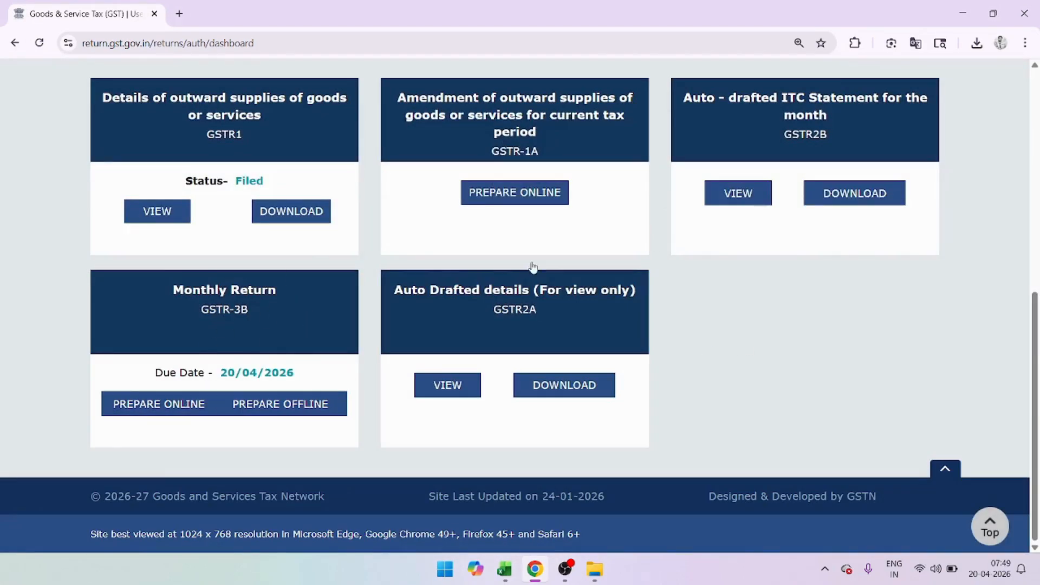
{"action": "left_click_drag", "start_coordinate": [690, 99], "coordinate": [849, 145]}
{"action": "left_click", "coordinate": [738, 193]}
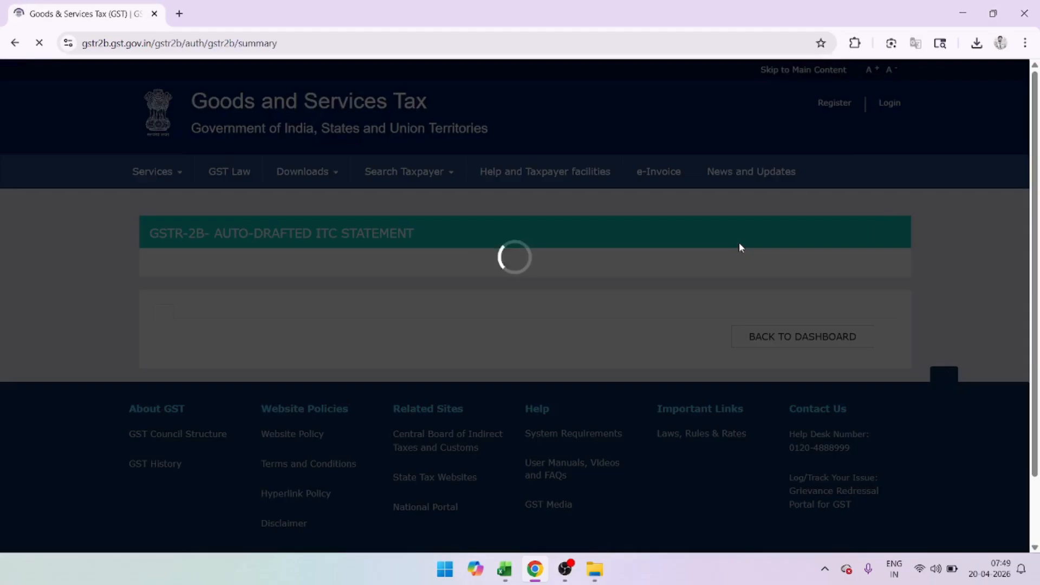
Expand All other ITC in the GSTR-2B summary, open B2B - Invoices - IMS, and examine the listed documents
{"action": "scroll", "coordinate": [741, 248], "scroll_direction": "down", "scroll_amount": 5}
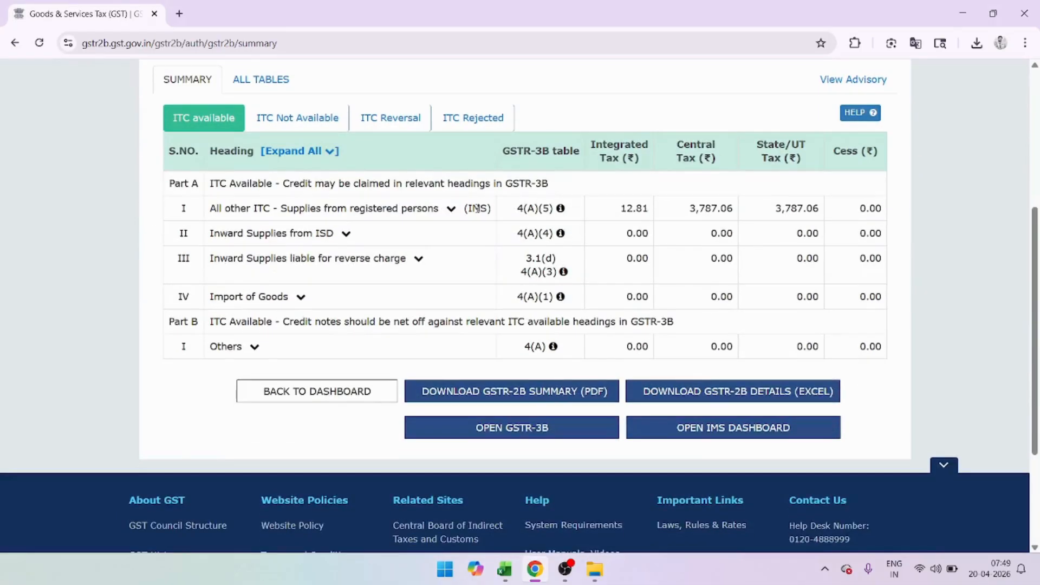
{"action": "left_click", "coordinate": [451, 210]}
{"action": "left_click", "coordinate": [286, 234]}
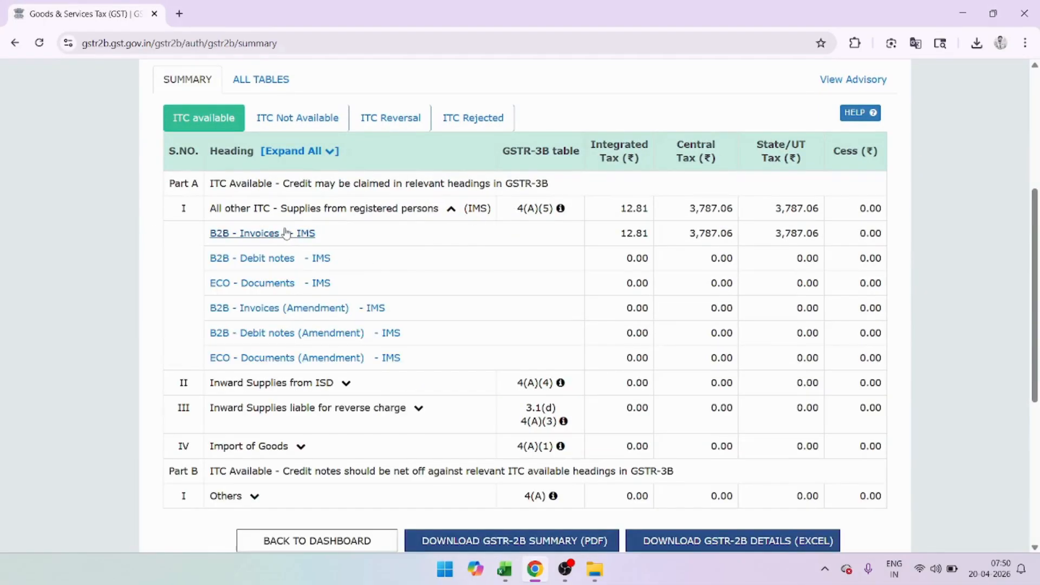
{"action": "scroll", "coordinate": [286, 255], "scroll_direction": "down", "scroll_amount": 3}
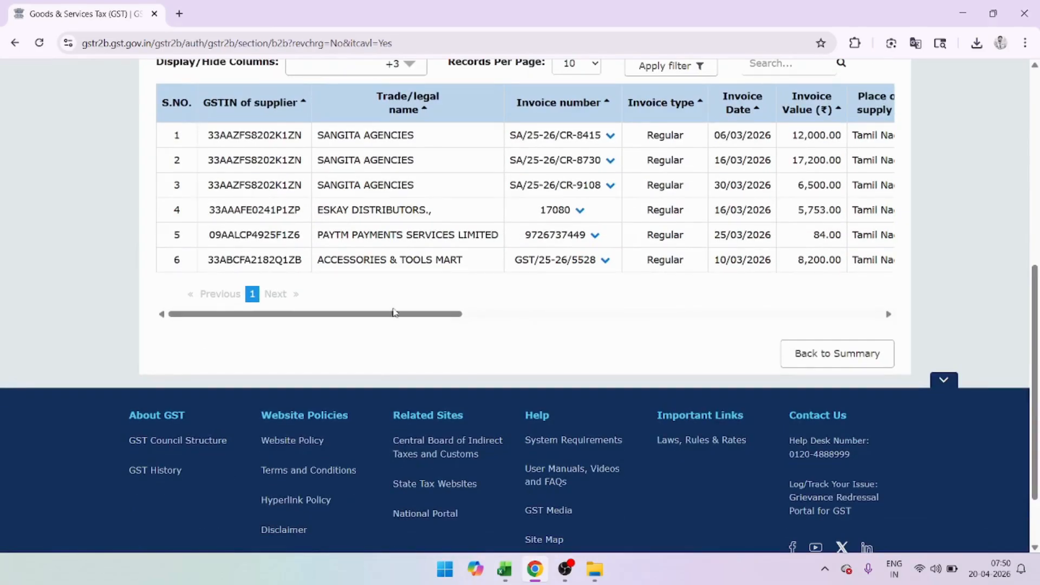
{"action": "left_click_drag", "start_coordinate": [391, 314], "coordinate": [362, 341]}
{"action": "scroll", "coordinate": [373, 336], "scroll_direction": "up", "scroll_amount": 3}
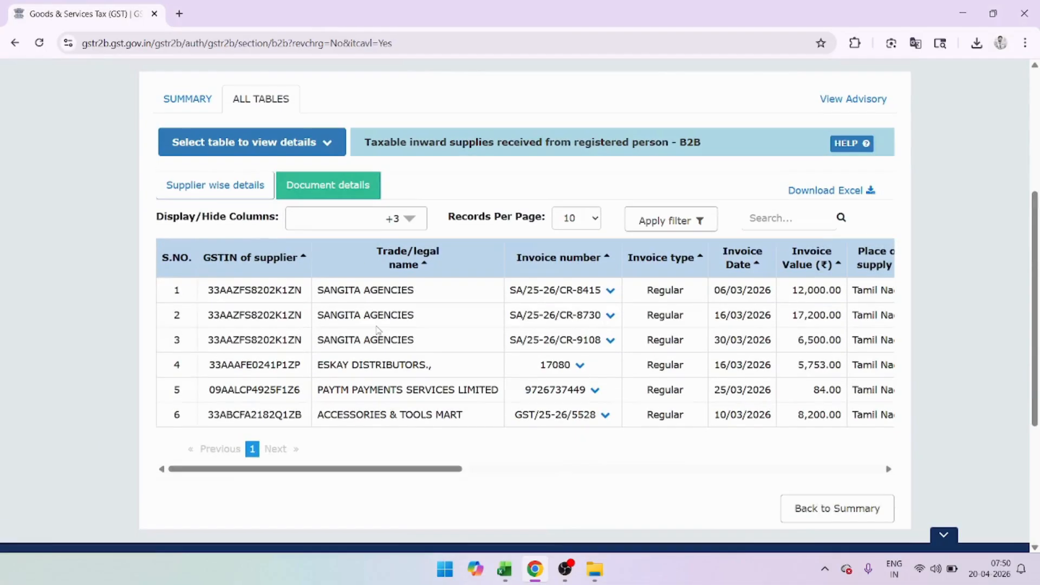
{"action": "scroll", "coordinate": [378, 330], "scroll_direction": "down", "scroll_amount": 1}
Switch to the IMS Offline Utility workbook in Excel and show its B2B sheet
{"action": "key", "text": "alt+Tab"}
{"action": "key", "text": "alt+Tab"}
{"action": "key", "text": "alt+Tab"}
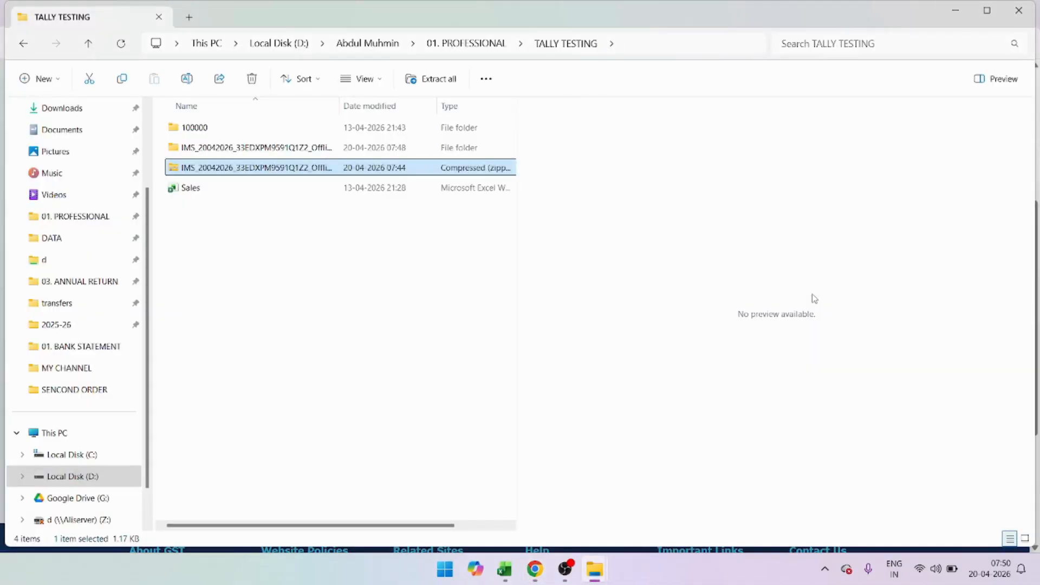
{"action": "key", "text": "Down"}
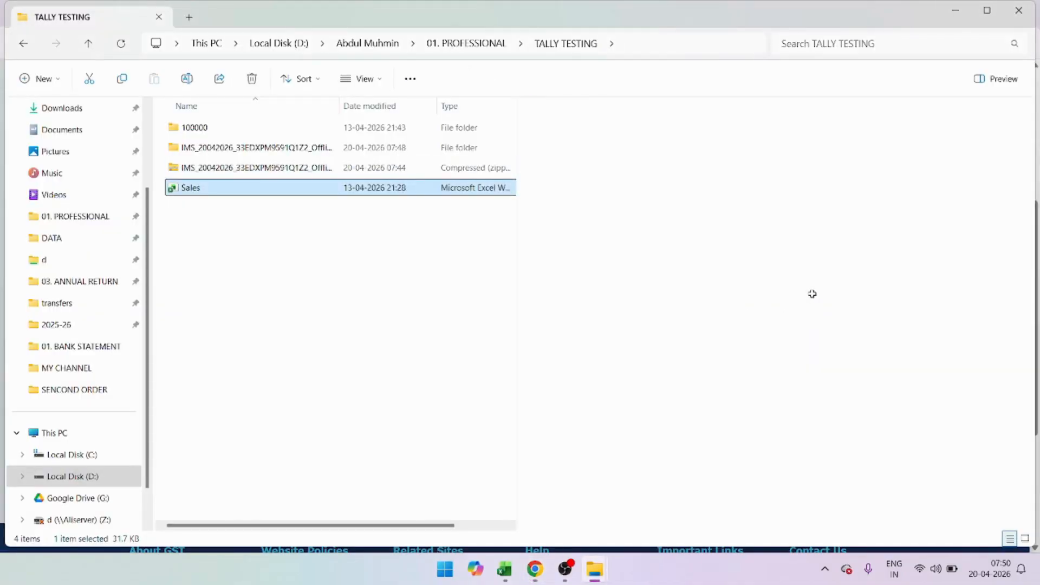
{"action": "key", "text": "Return"}
{"action": "key", "text": "alt+Tab"}
{"action": "key", "text": "alt+Tab"}
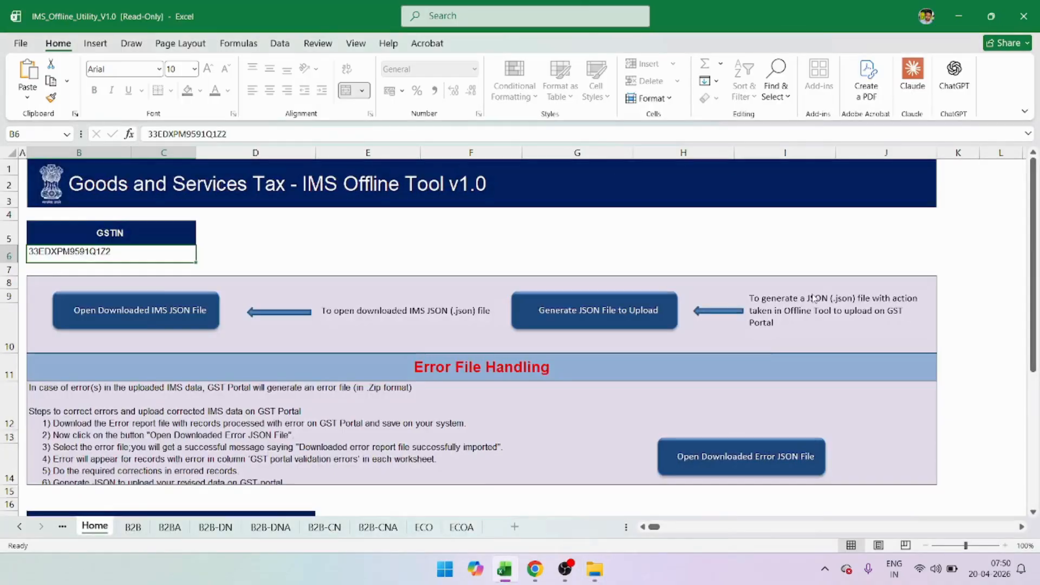
{"action": "left_click", "coordinate": [136, 529]}
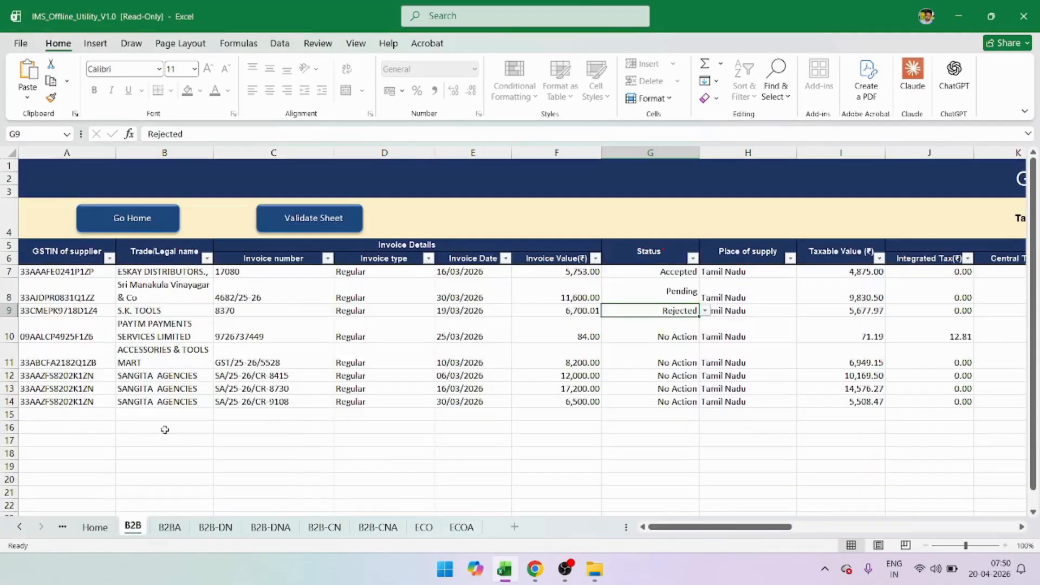
Compare the suppliers and statuses on the B2B sheet, highlighting the No Action and Accepted entries, the Pending row and the Rejected row
{"action": "left_click_drag", "start_coordinate": [163, 272], "coordinate": [162, 410]}
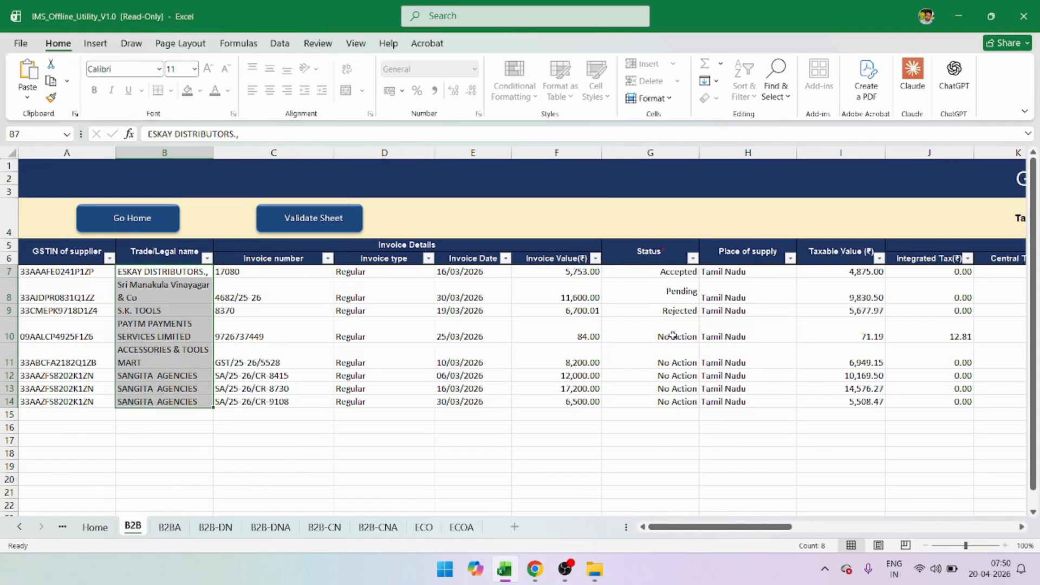
{"action": "left_click_drag", "start_coordinate": [671, 337], "coordinate": [674, 403]}
{"action": "left_click", "coordinate": [676, 271], "text": "ctrl"}
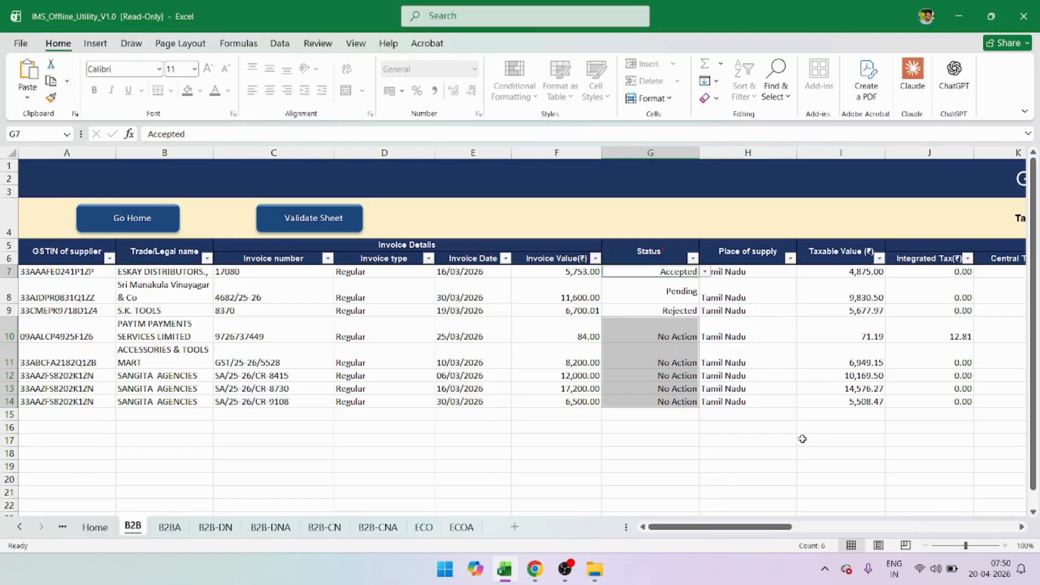
{"action": "left_click", "coordinate": [675, 294]}
{"action": "left_click", "coordinate": [9, 292]}
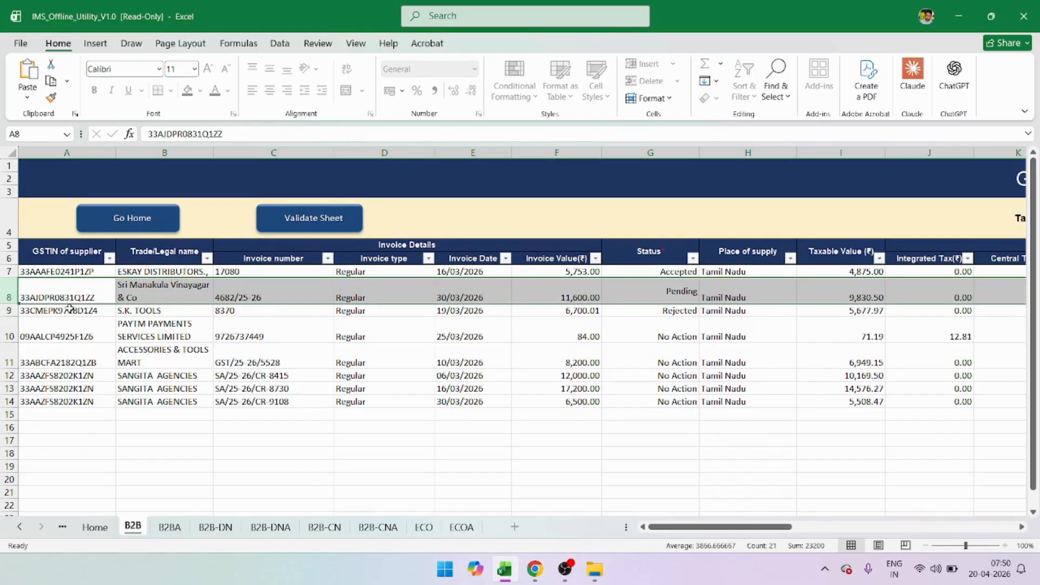
{"action": "left_click", "coordinate": [6, 310]}
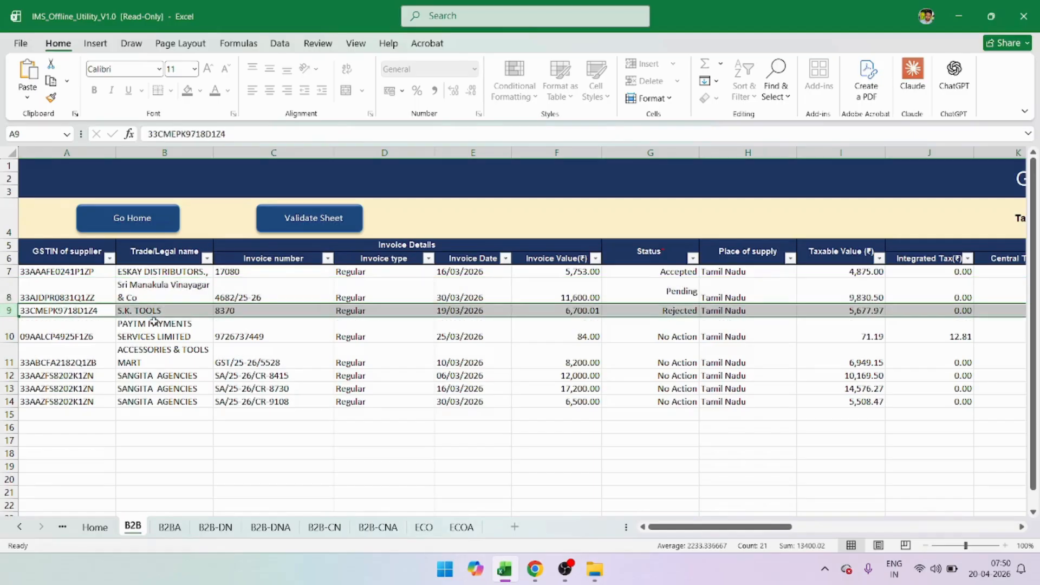